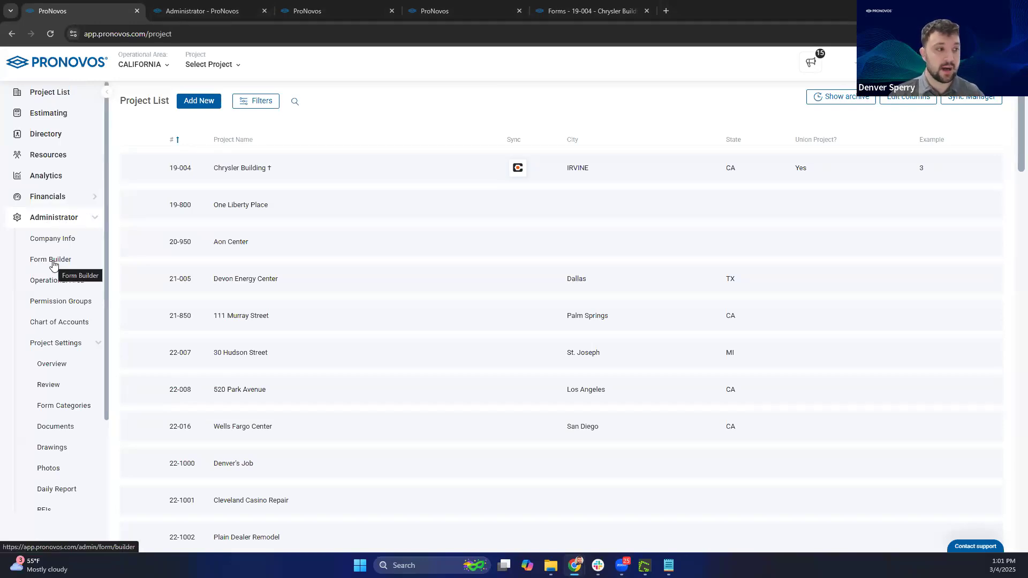
- Open the Form Builder and start a new form template in a separate browser tab, closing the spare Administrator tab
{"action": "left_click", "coordinate": [53, 261]}
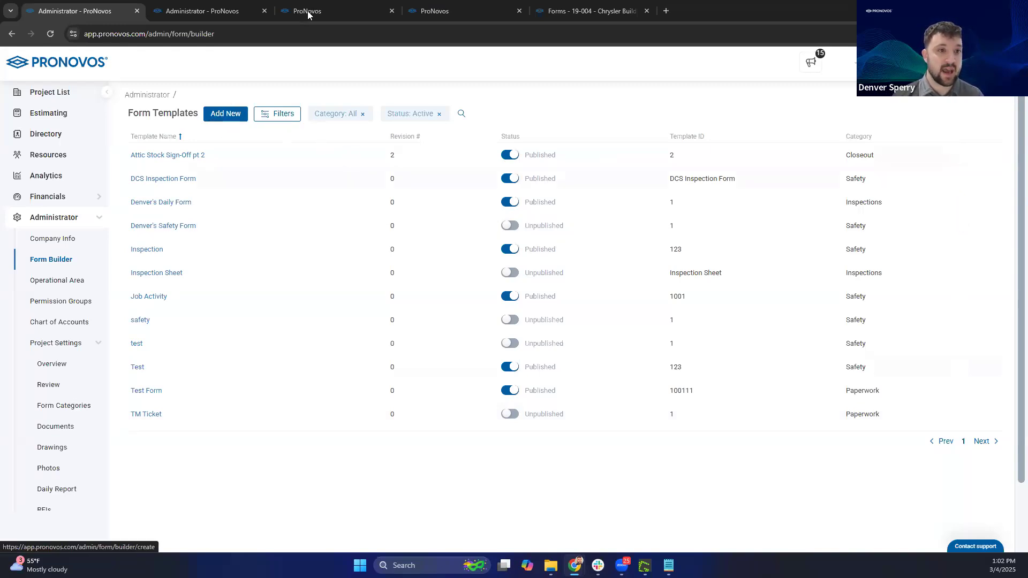
{"action": "right_click", "coordinate": [221, 111]}
{"action": "left_click", "coordinate": [249, 121]}
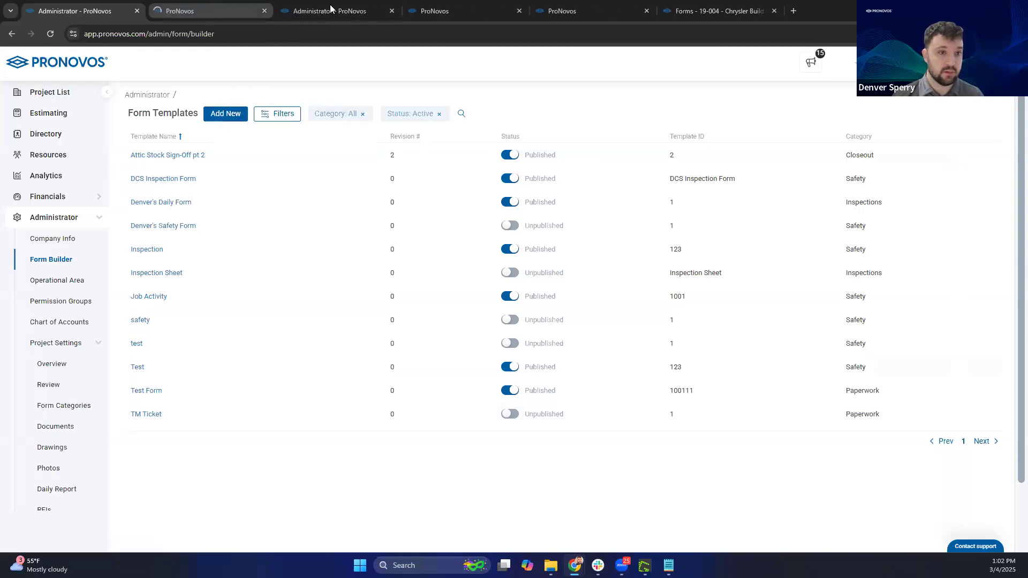
{"action": "left_click", "coordinate": [392, 11]}
{"action": "left_click", "coordinate": [218, 3]}
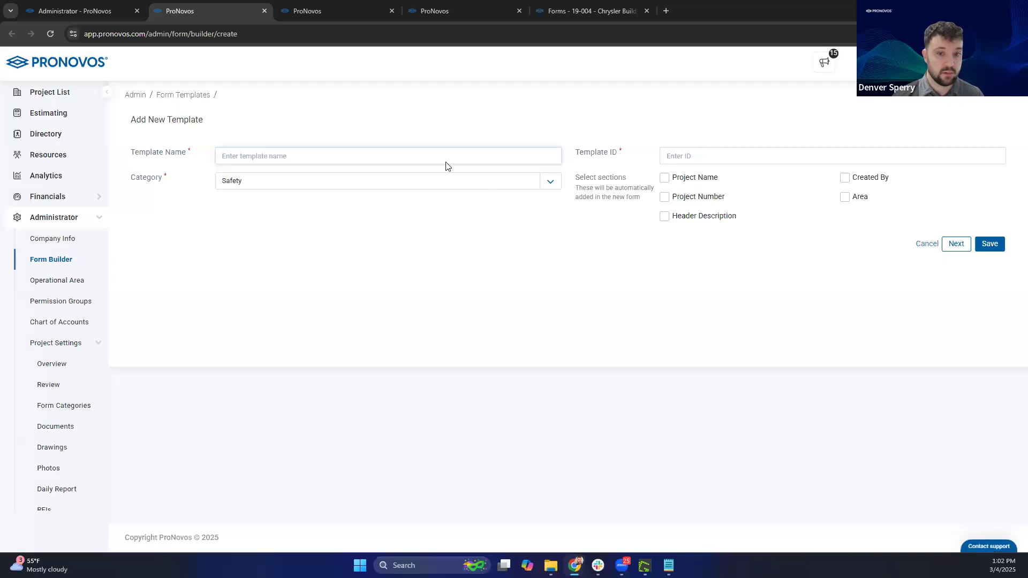
- Name the new template "Test Field Work Order" and use the same text as its template ID
{"action": "left_click", "coordinate": [278, 157]}
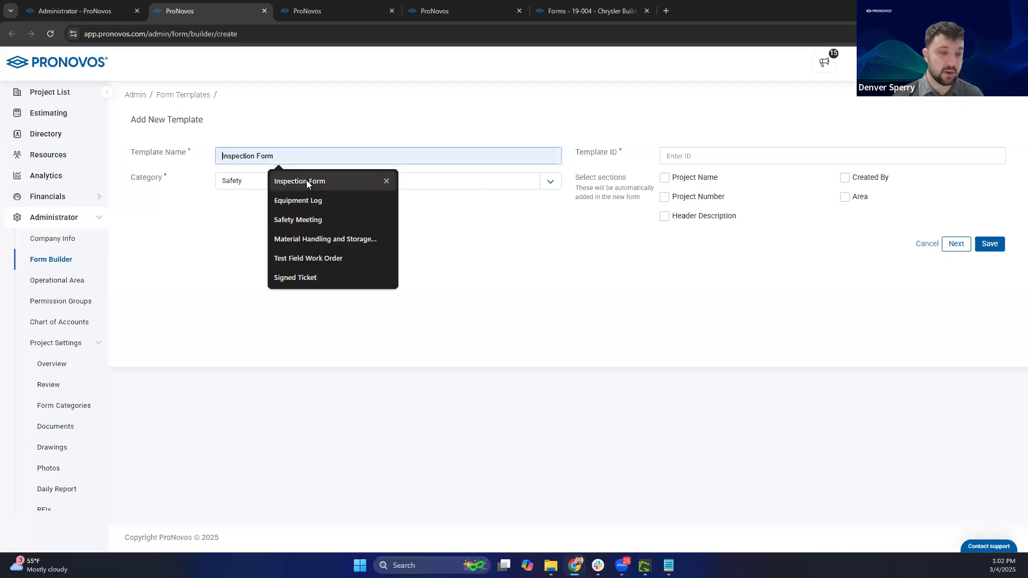
{"action": "left_click", "coordinate": [306, 259]}
{"action": "left_click", "coordinate": [694, 156]}
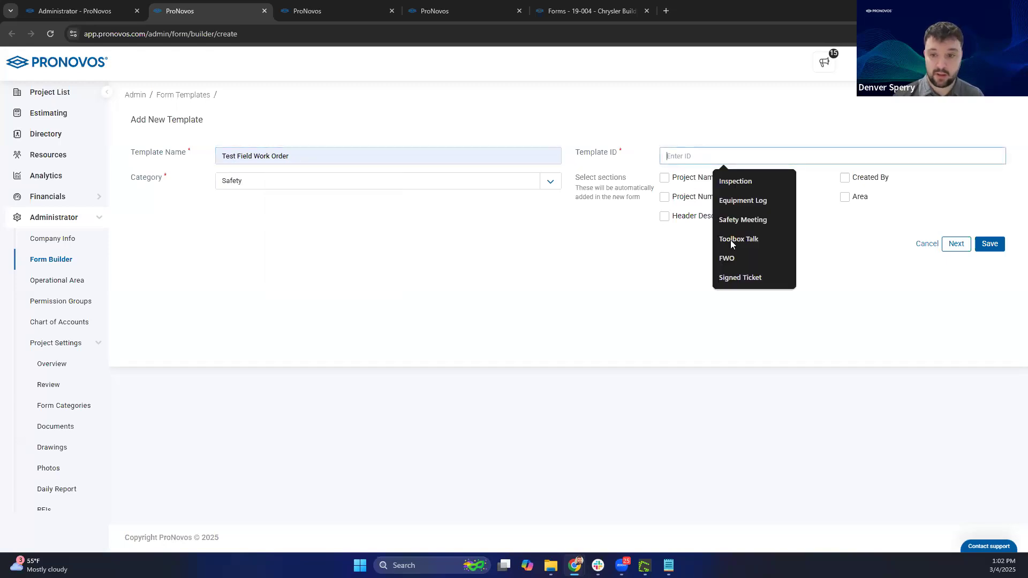
{"action": "left_click", "coordinate": [414, 154]}
{"action": "key", "text": "ctrl+a"}
{"action": "key", "text": "ctrl+c"}
{"action": "left_click", "coordinate": [753, 155]}
{"action": "key", "text": "ctrl+v"}
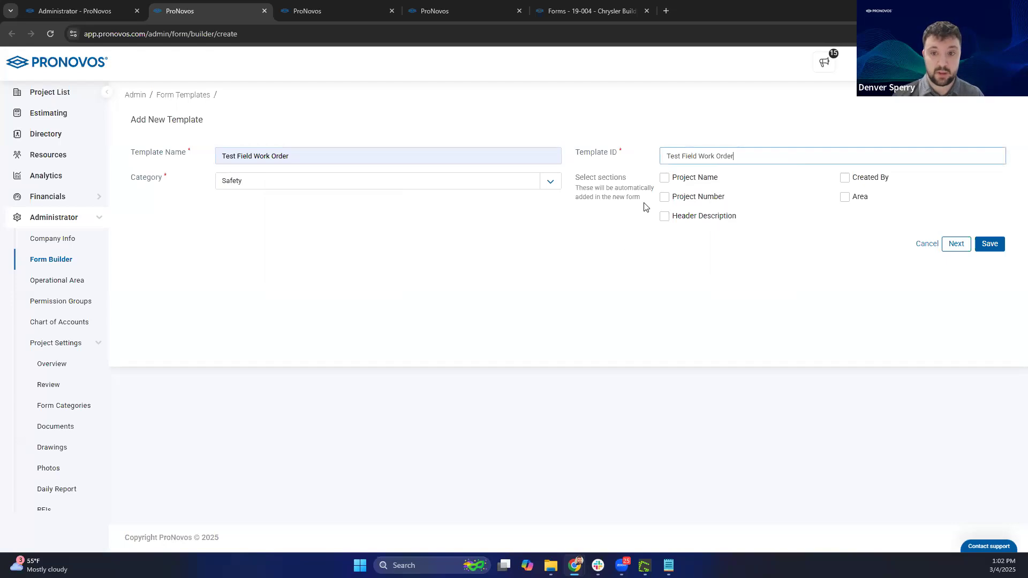
- Check the existing form templates list, and set the new template's category to Paperwork
{"action": "left_click", "coordinate": [259, 183]}
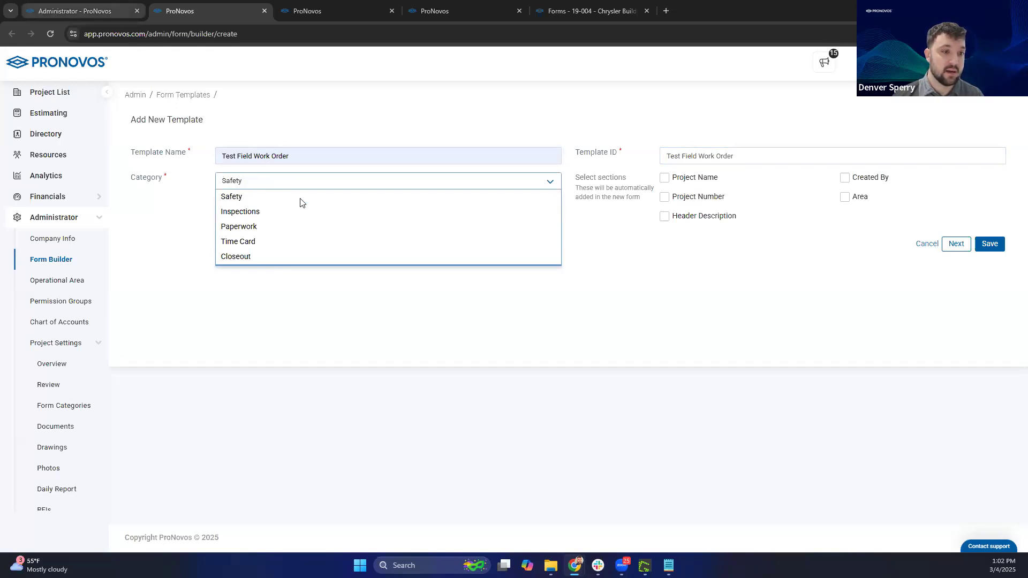
{"action": "left_click", "coordinate": [101, 10]}
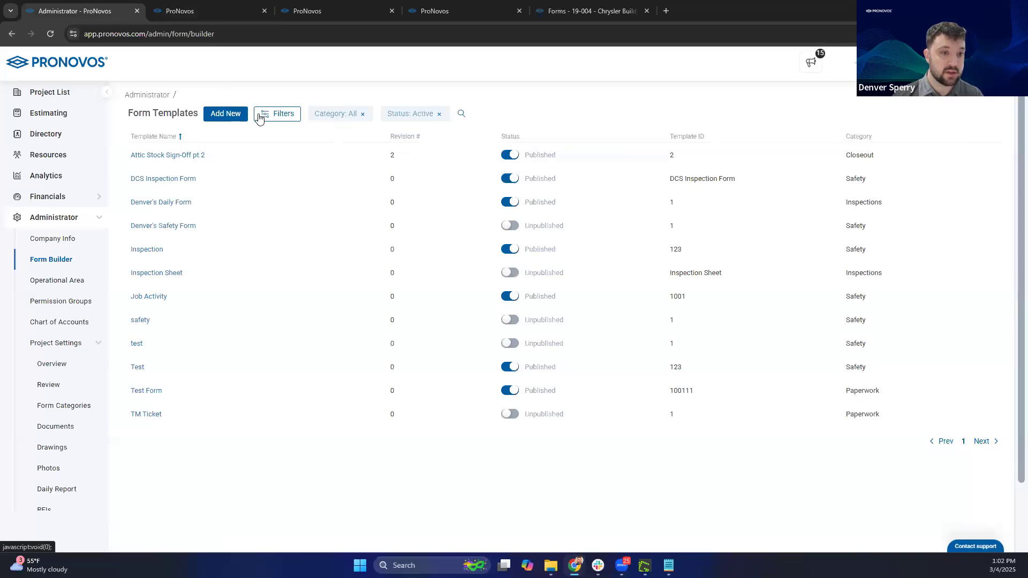
{"action": "left_click", "coordinate": [225, 11]}
{"action": "left_click", "coordinate": [261, 181]}
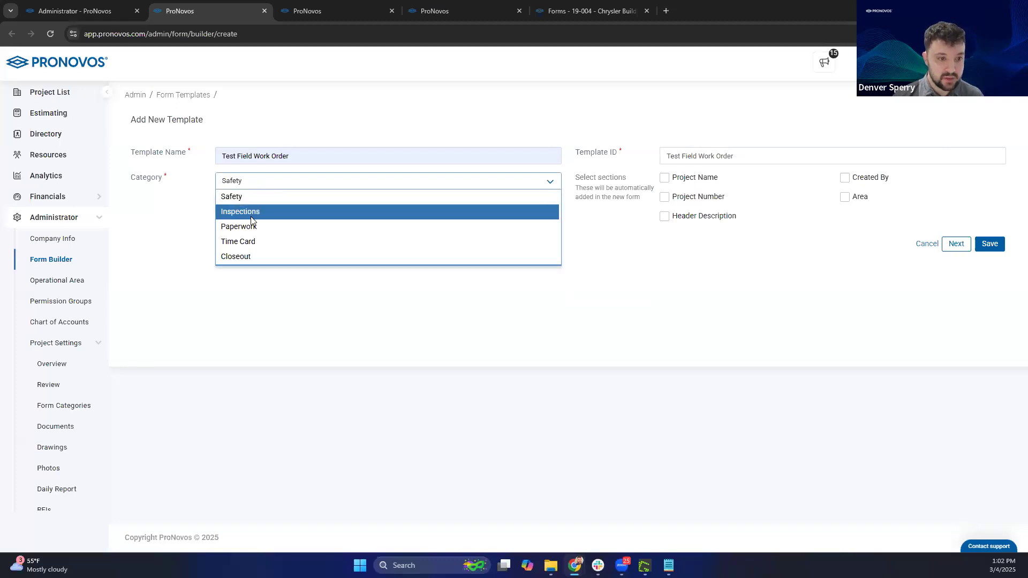
{"action": "left_click", "coordinate": [289, 225]}
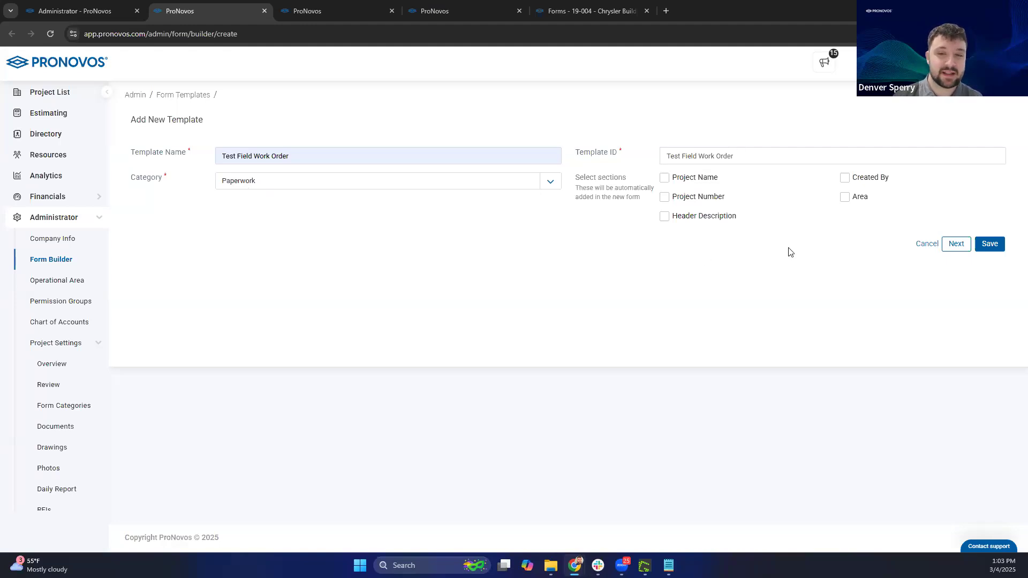
- Include the Project Name, Project Number and Created By sections in the template
{"action": "left_click", "coordinate": [666, 179]}
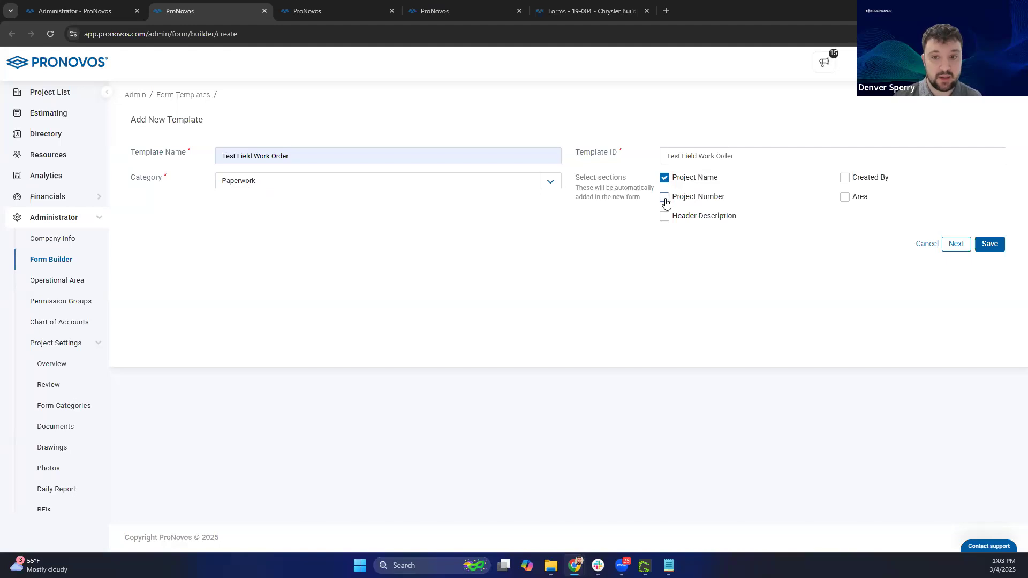
{"action": "left_click", "coordinate": [665, 201]}
{"action": "left_click", "coordinate": [845, 180]}
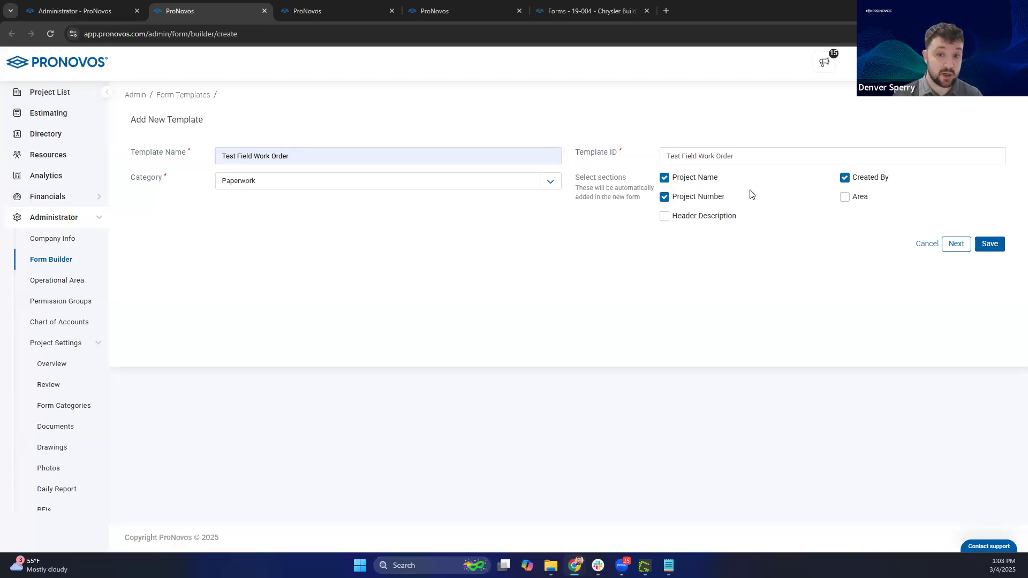
- Try out the Header Description section with sample text, clear the text and turn the section back off
{"action": "left_click", "coordinate": [664, 217]}
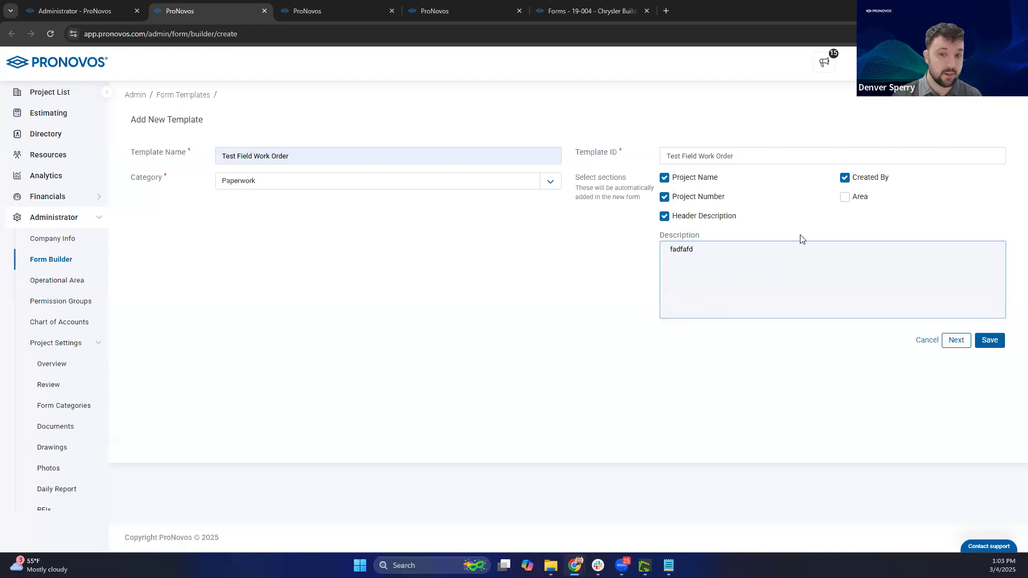
{"action": "key", "text": "ctrl+a"}
{"action": "key", "text": "BackSpace"}
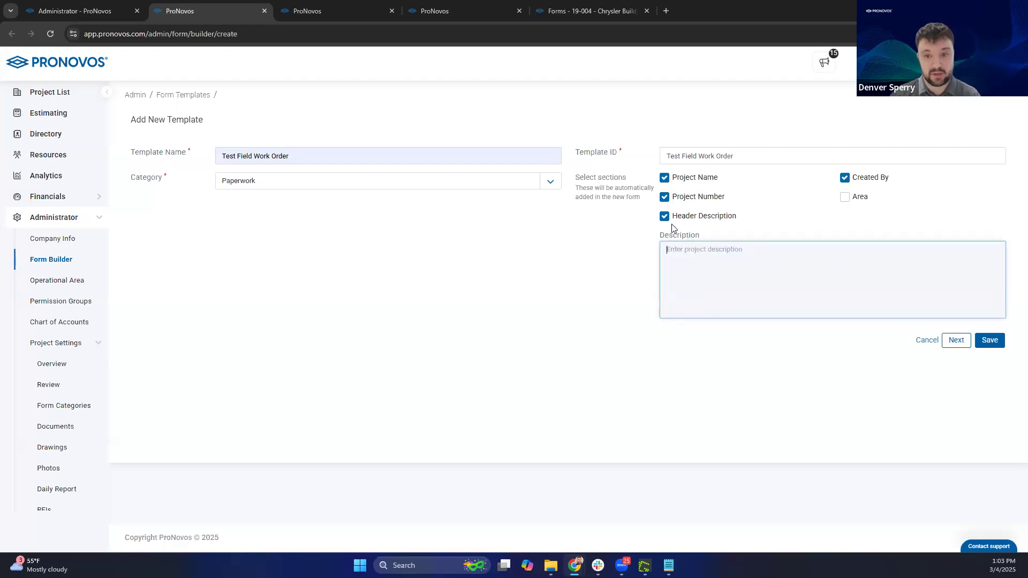
{"action": "left_click", "coordinate": [664, 217]}
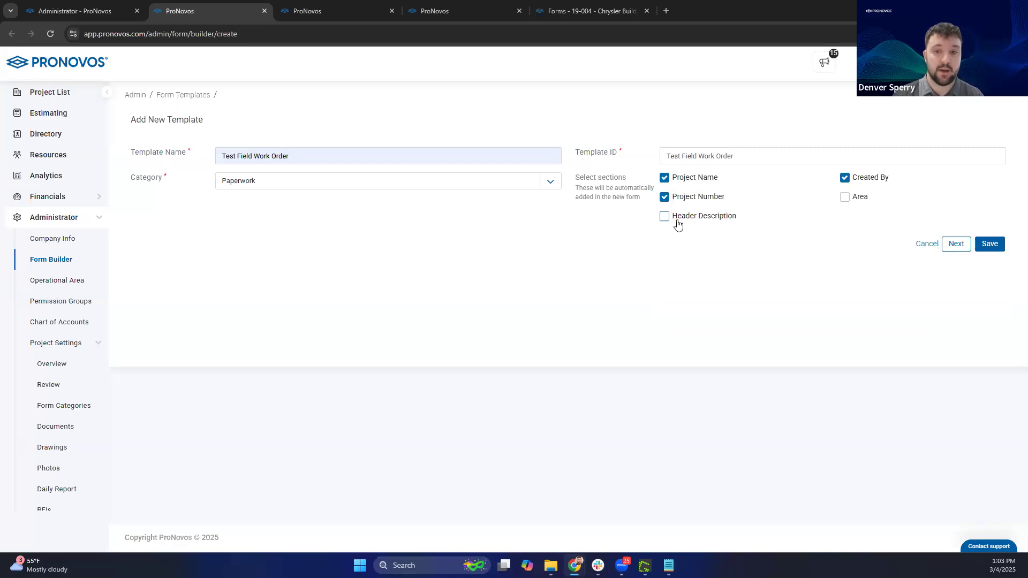
{"action": "left_click", "coordinate": [663, 217]}
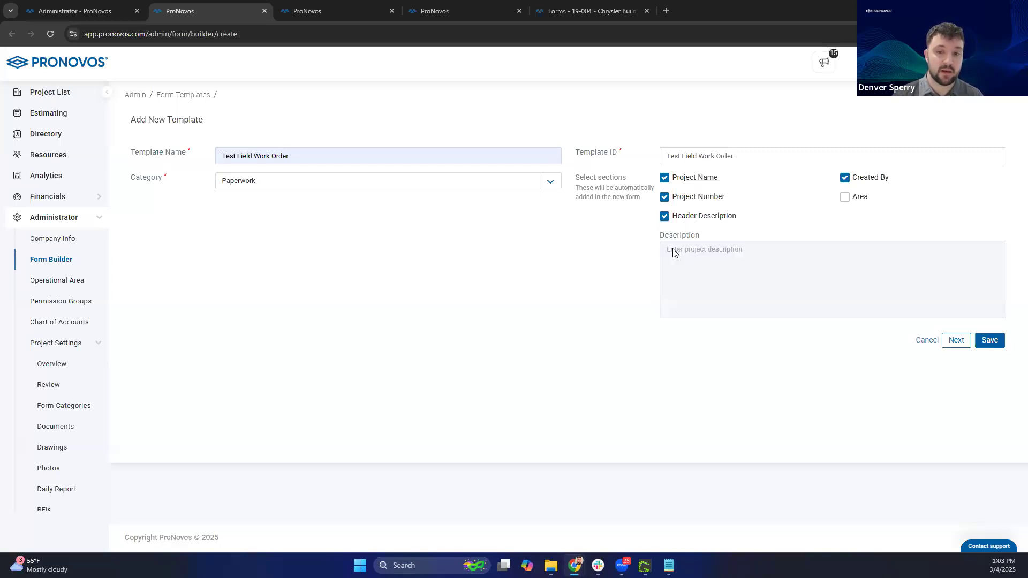
{"action": "left_click", "coordinate": [663, 221]}
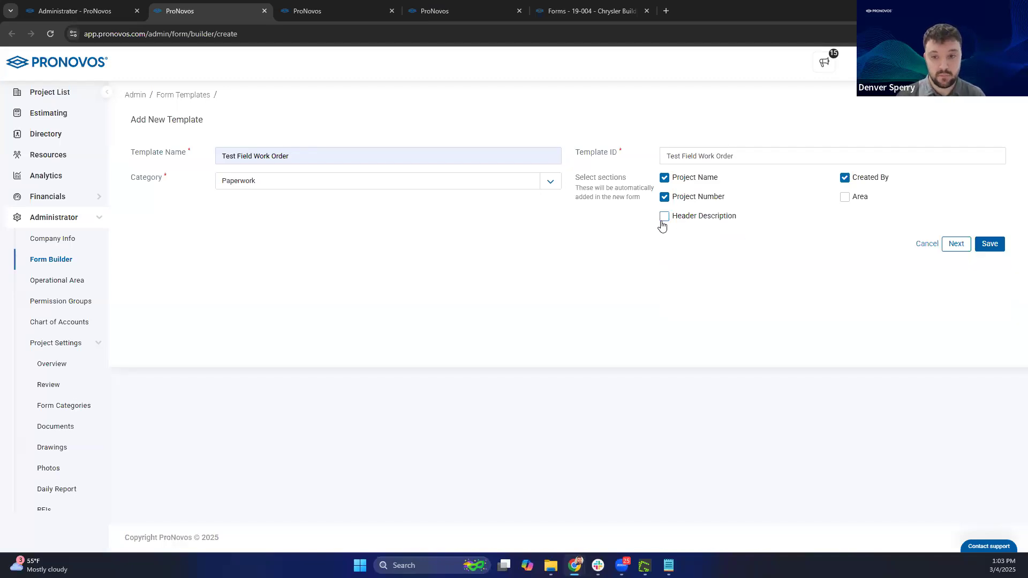
- Continue to the template's form layout and add a Container component to the empty form
{"action": "left_click", "coordinate": [956, 245]}
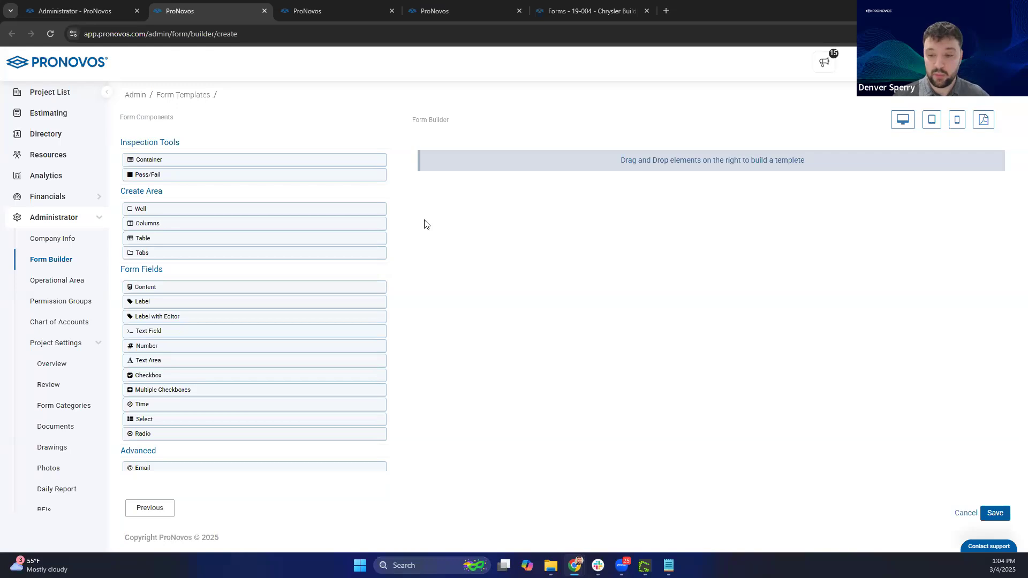
{"action": "scroll", "coordinate": [188, 413], "scroll_direction": "down", "scroll_amount": 3}
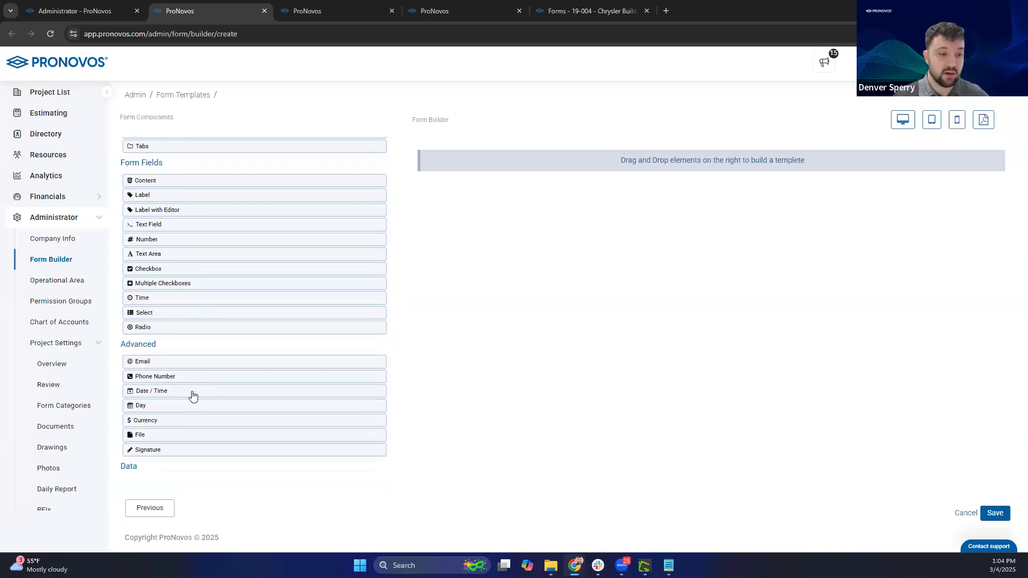
{"action": "scroll", "coordinate": [315, 332], "scroll_direction": "up", "scroll_amount": 3}
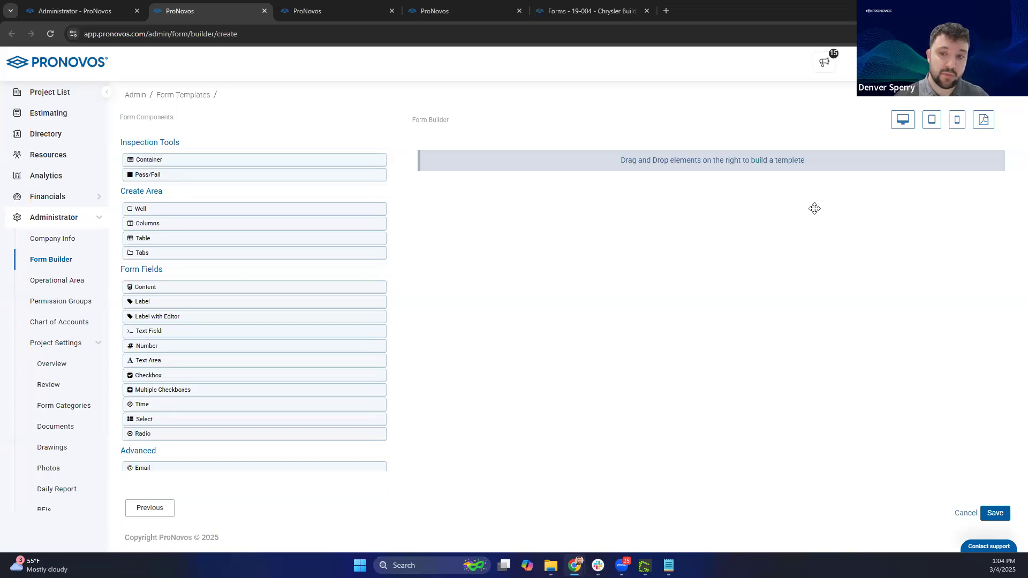
{"action": "left_click_drag", "start_coordinate": [159, 160], "coordinate": [542, 156]}
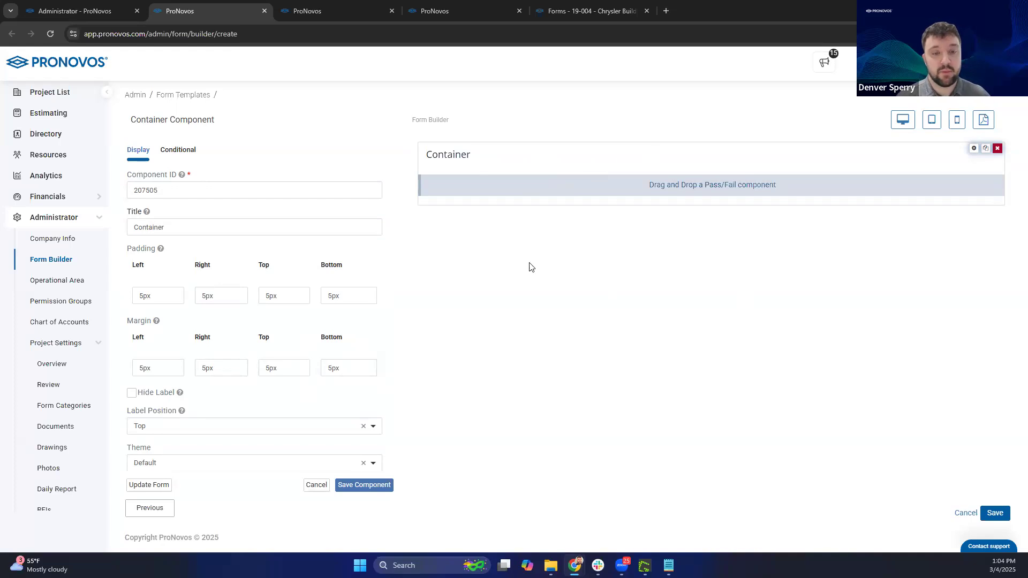
- Set the Container component's title to "Work Order Notes"
{"action": "double_click", "coordinate": [135, 223]}
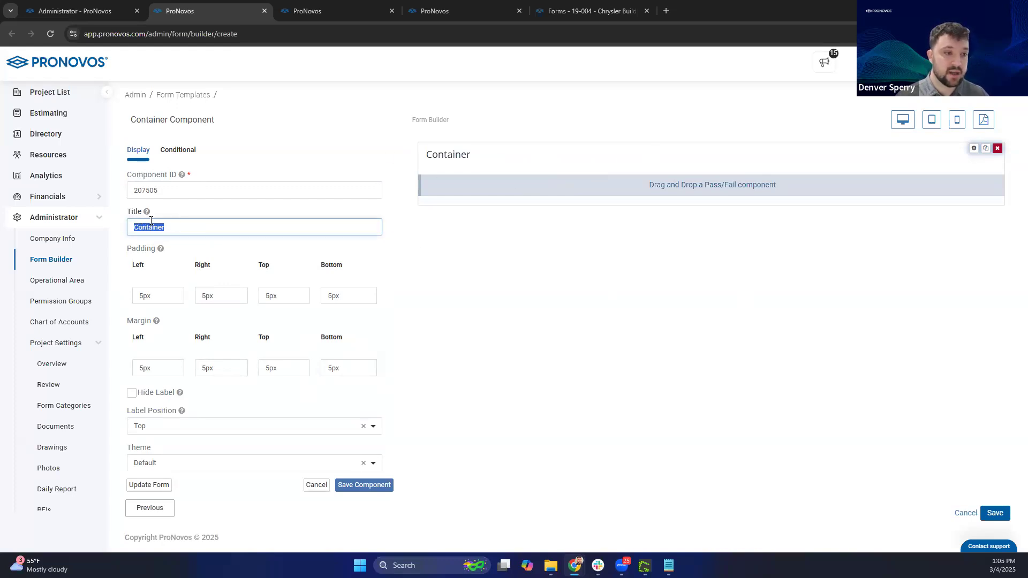
{"action": "left_click_drag", "start_coordinate": [169, 230], "coordinate": [134, 229]}
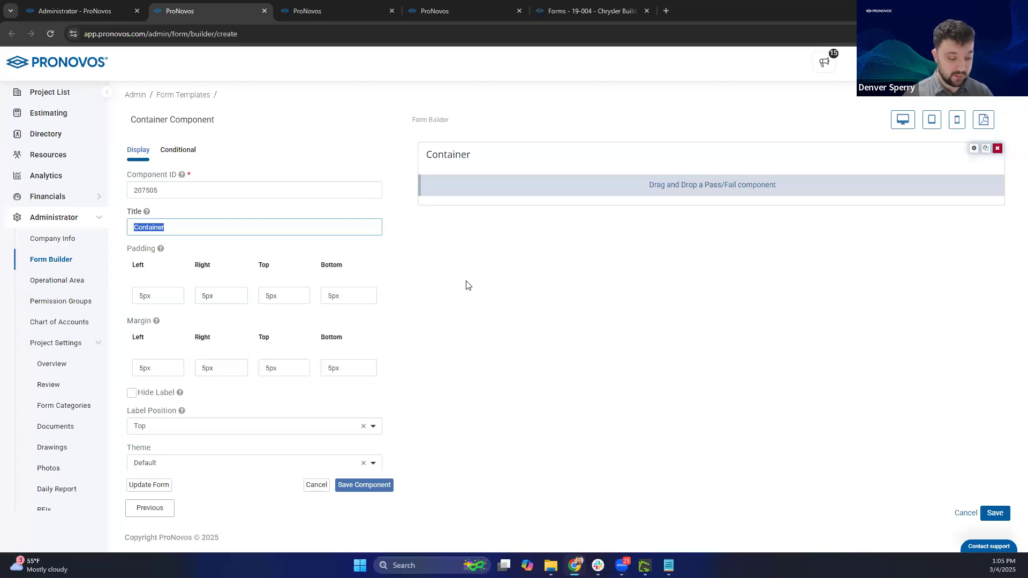
{"action": "type", "text": "Insp"}
{"action": "type", "text": "Work Order Notes"}
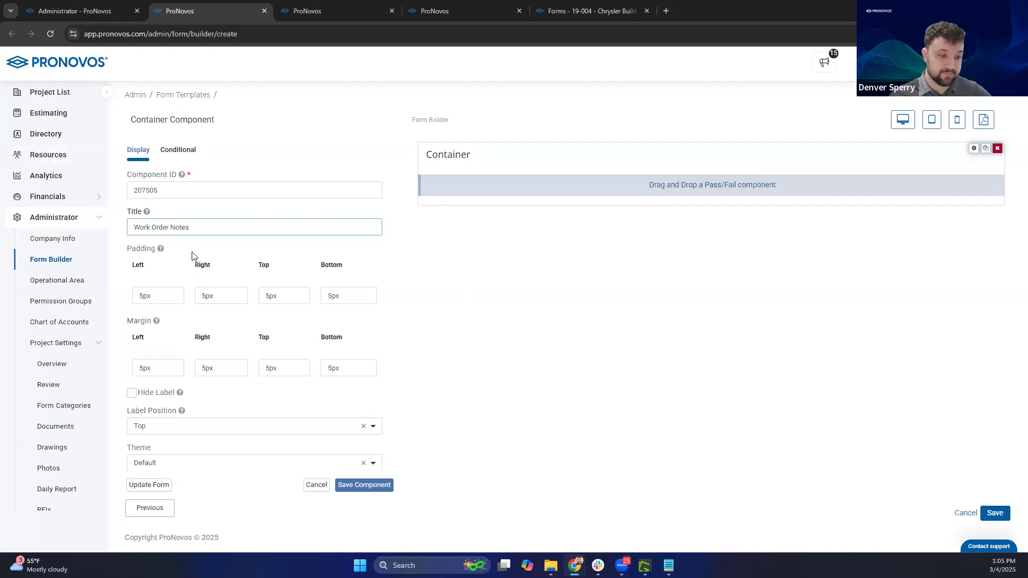
{"action": "left_click_drag", "start_coordinate": [118, 230], "coordinate": [120, 229]}
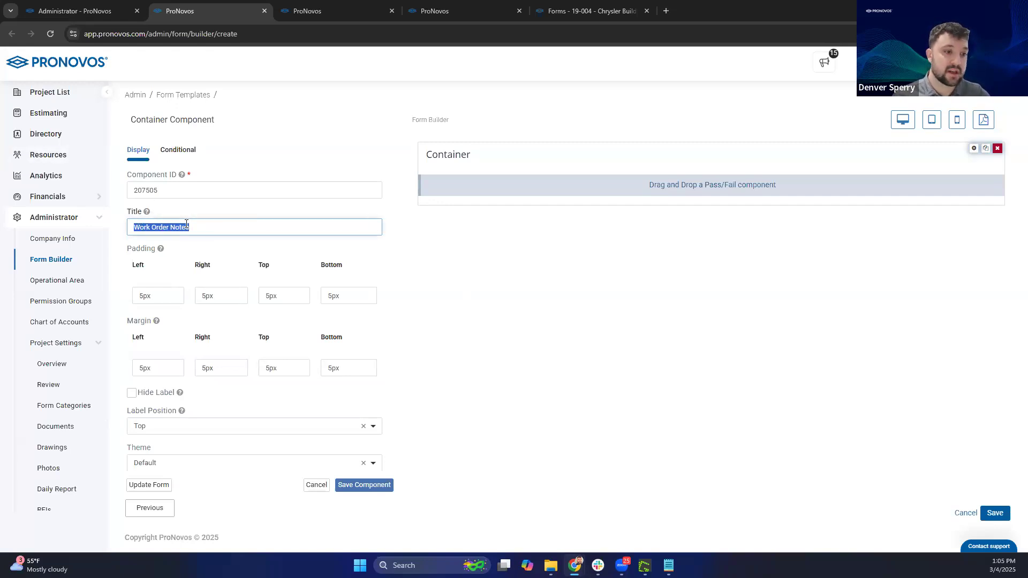
{"action": "left_click", "coordinate": [197, 226]}
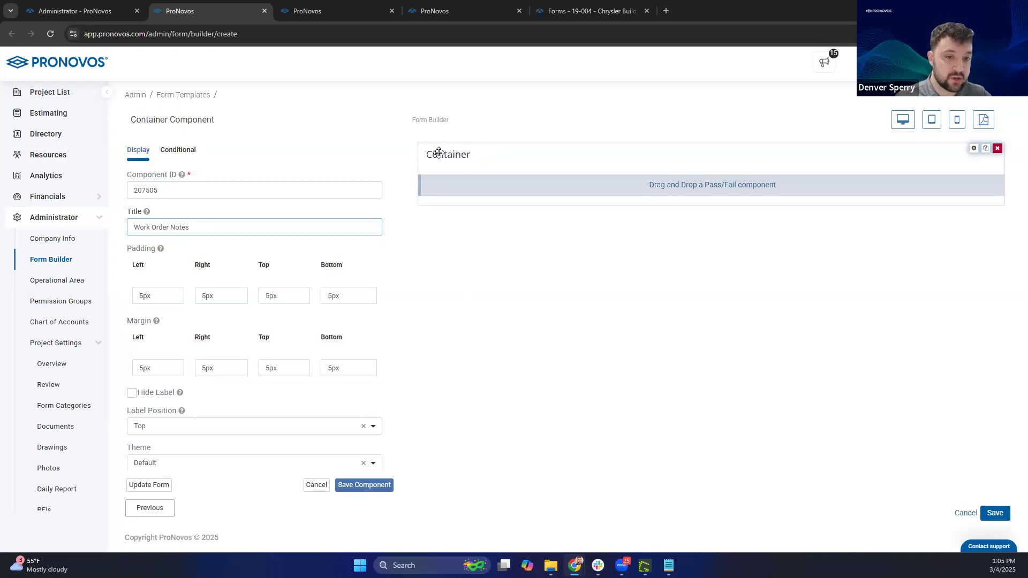
- Examine the Container component's display settings, including padding, margin, Hide Label and the available Label Position options
{"action": "scroll", "coordinate": [159, 260], "scroll_direction": "down", "scroll_amount": 3}
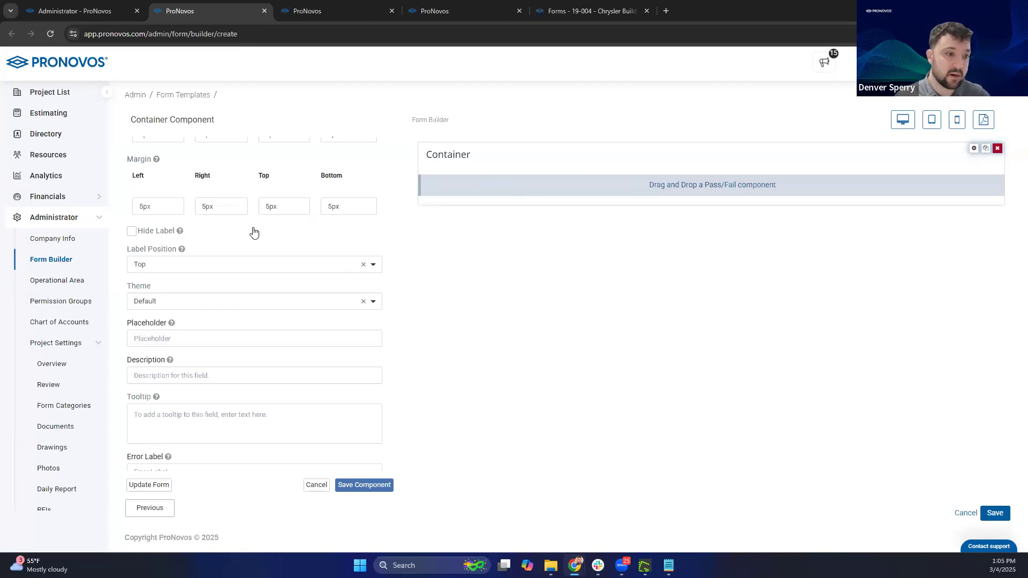
{"action": "left_click", "coordinate": [265, 204]}
{"action": "scroll", "coordinate": [200, 243], "scroll_direction": "up", "scroll_amount": 3}
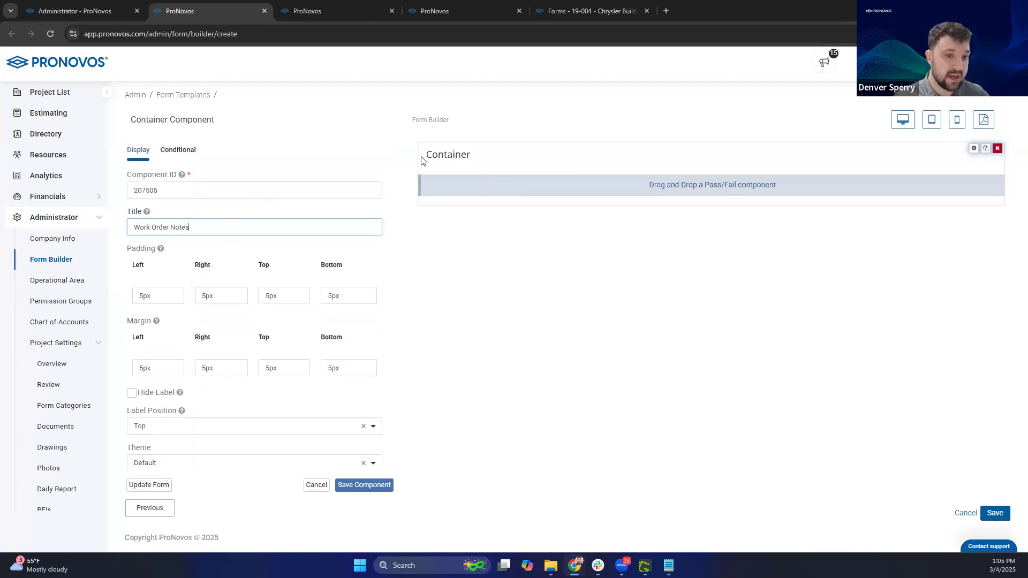
{"action": "scroll", "coordinate": [188, 260], "scroll_direction": "down", "scroll_amount": 3}
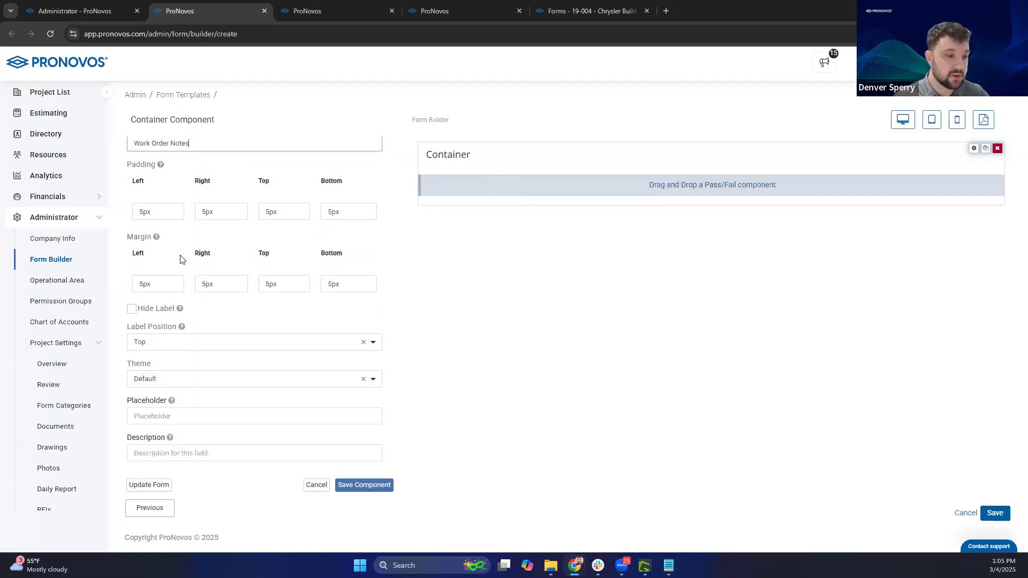
{"action": "left_click", "coordinate": [132, 216]}
{"action": "left_click", "coordinate": [132, 216]}
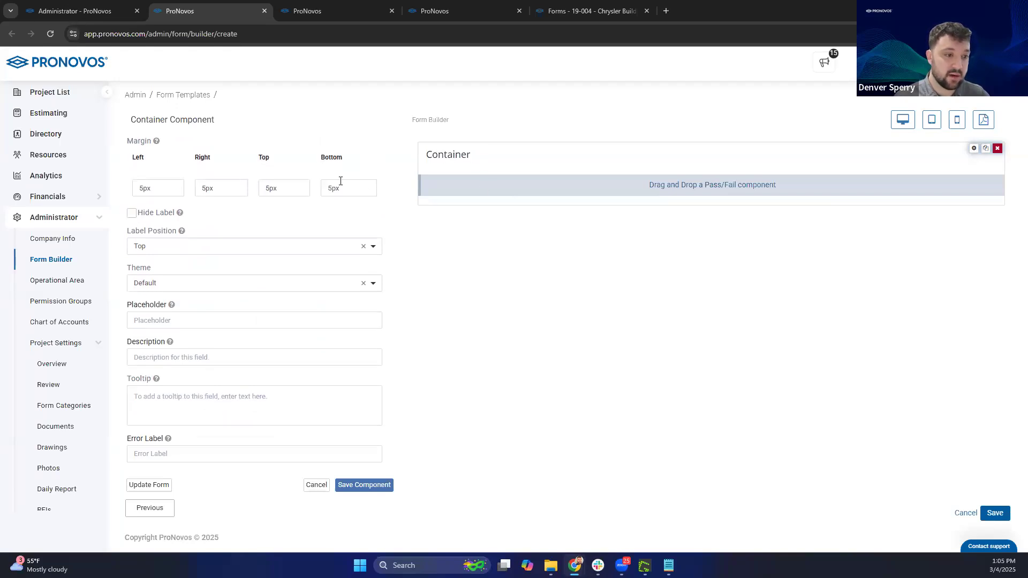
{"action": "left_click", "coordinate": [147, 249]}
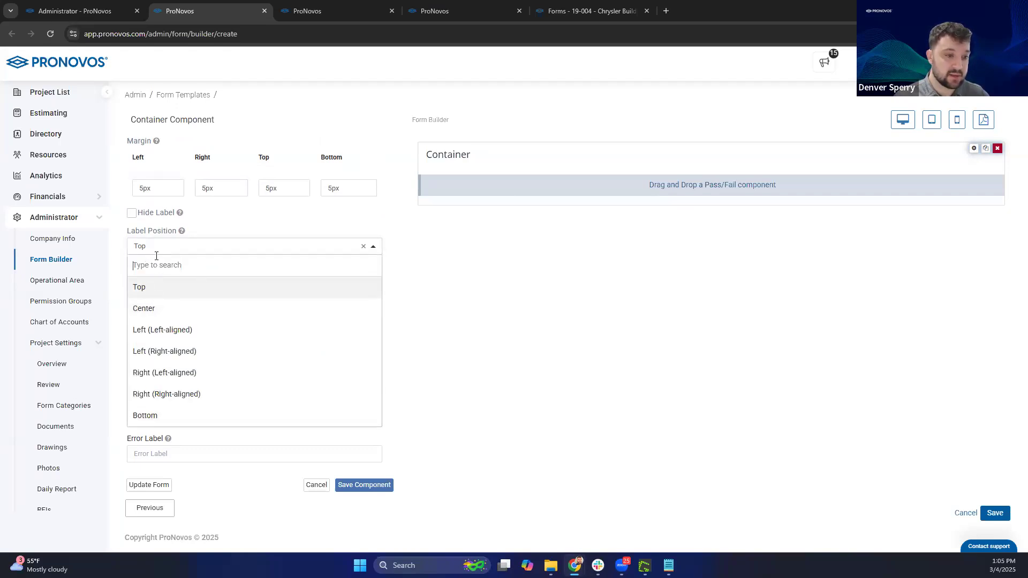
{"action": "left_click", "coordinate": [326, 201]}
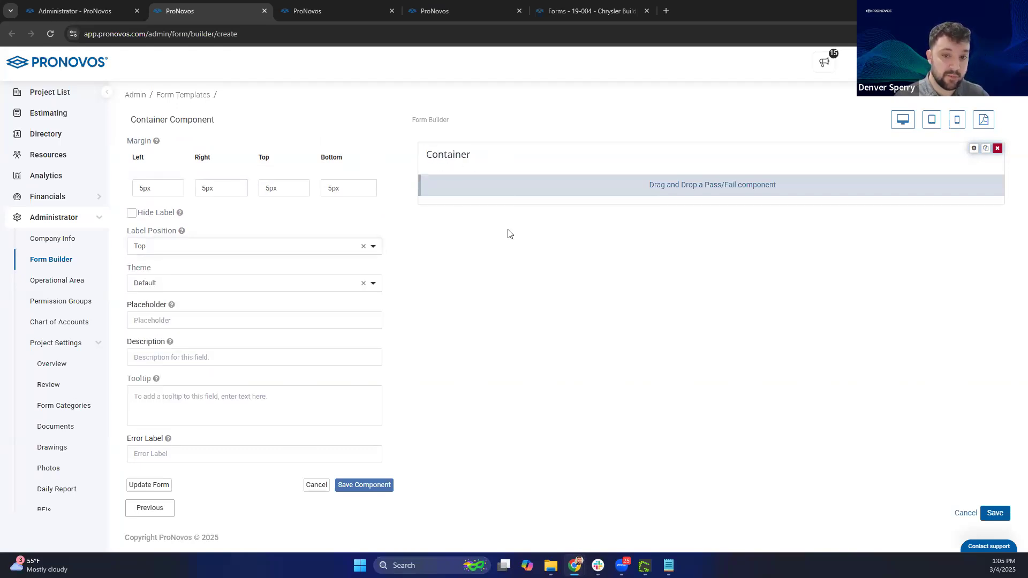
{"action": "left_click", "coordinate": [162, 248]}
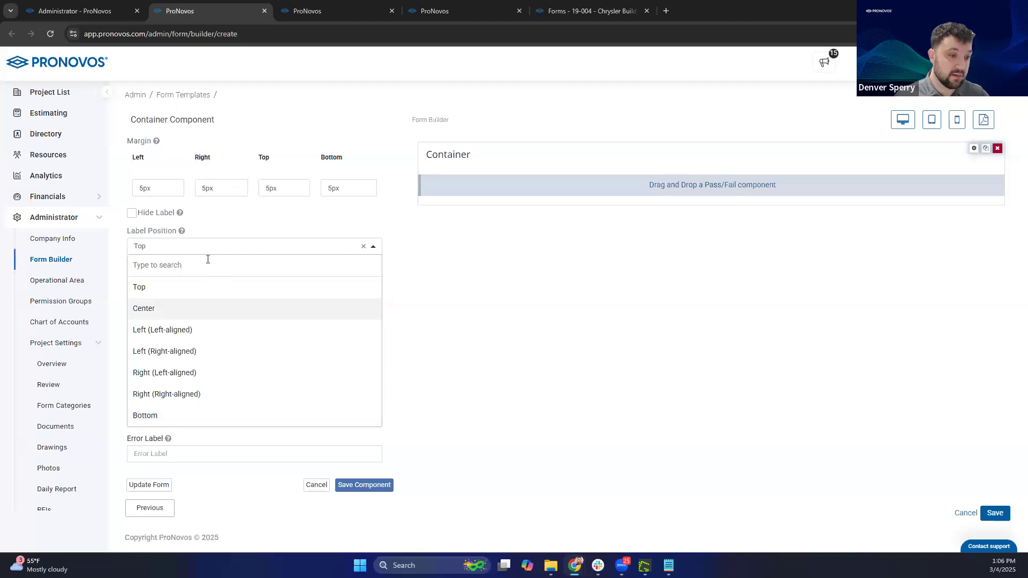
{"action": "left_click", "coordinate": [159, 245]}
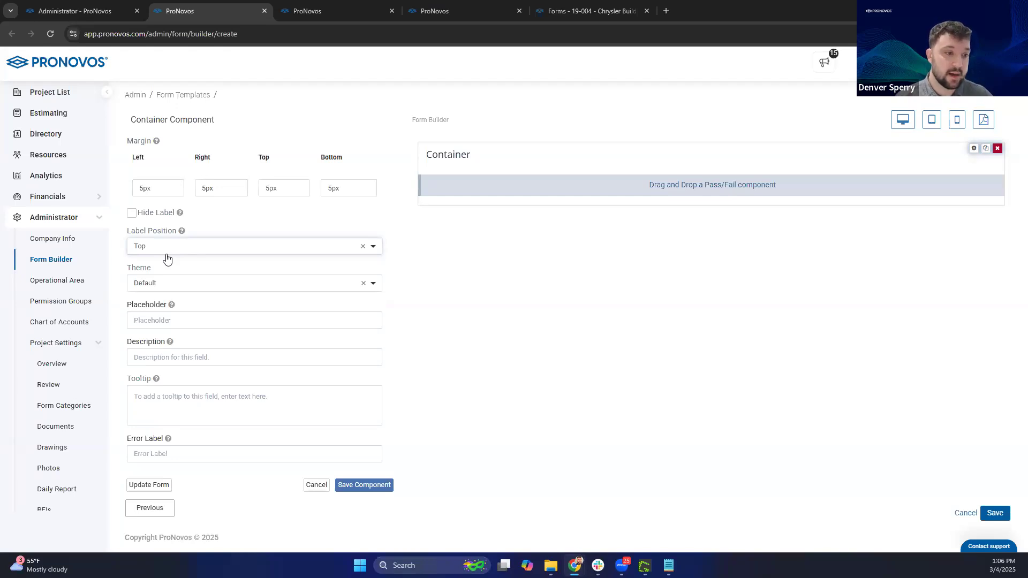
- Examine the Container component's remaining display settings and the styles offered under Format Options
{"action": "scroll", "coordinate": [167, 259], "scroll_direction": "down", "scroll_amount": 3}
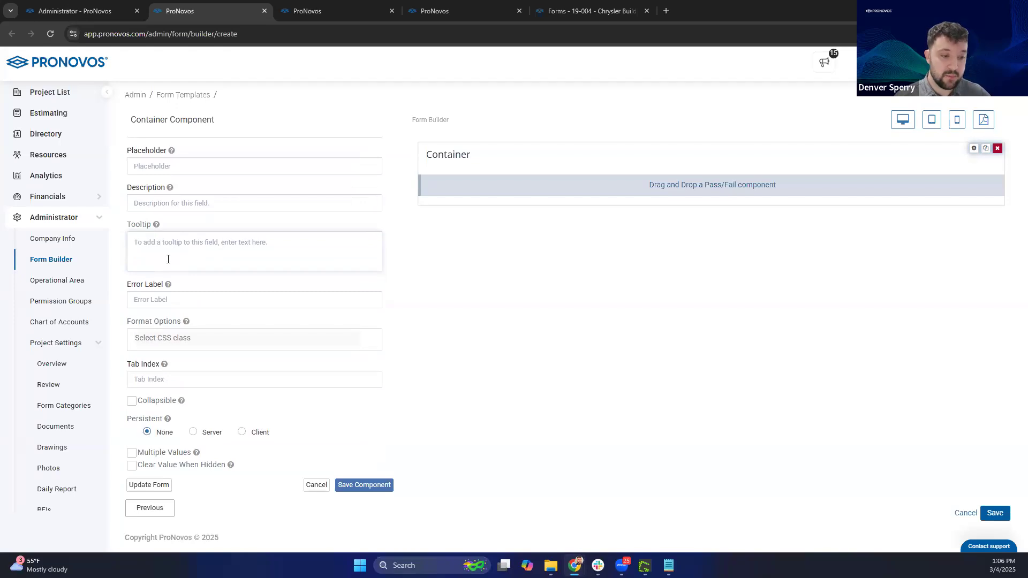
{"action": "scroll", "coordinate": [169, 259], "scroll_direction": "down", "scroll_amount": 3}
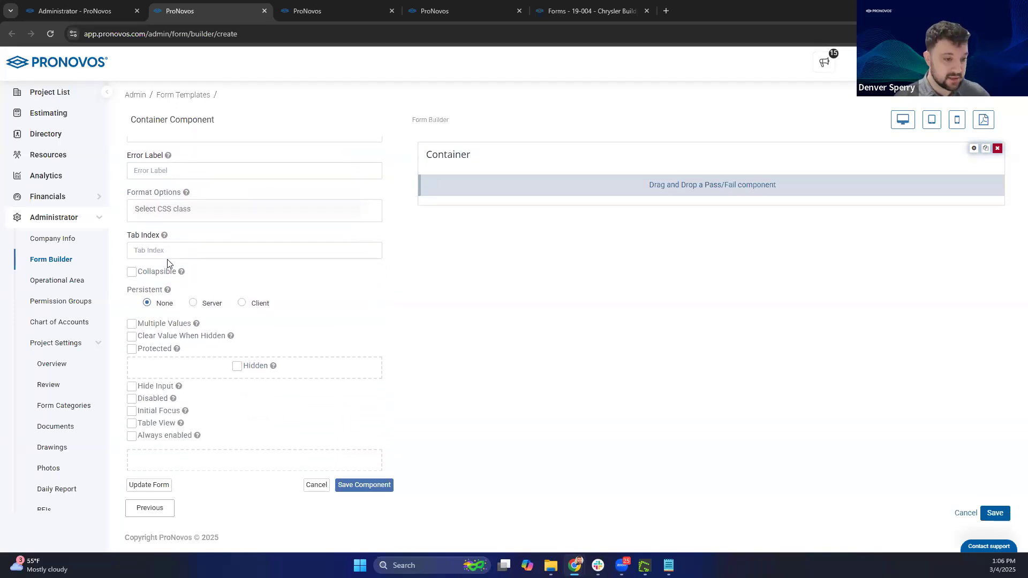
{"action": "scroll", "coordinate": [216, 309], "scroll_direction": "up", "scroll_amount": 3}
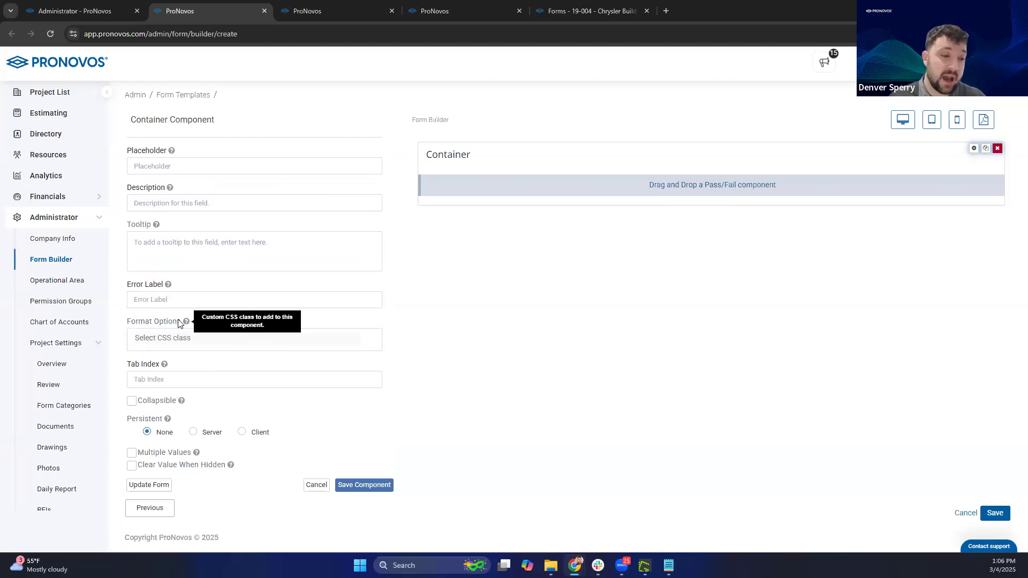
{"action": "left_click", "coordinate": [181, 338]}
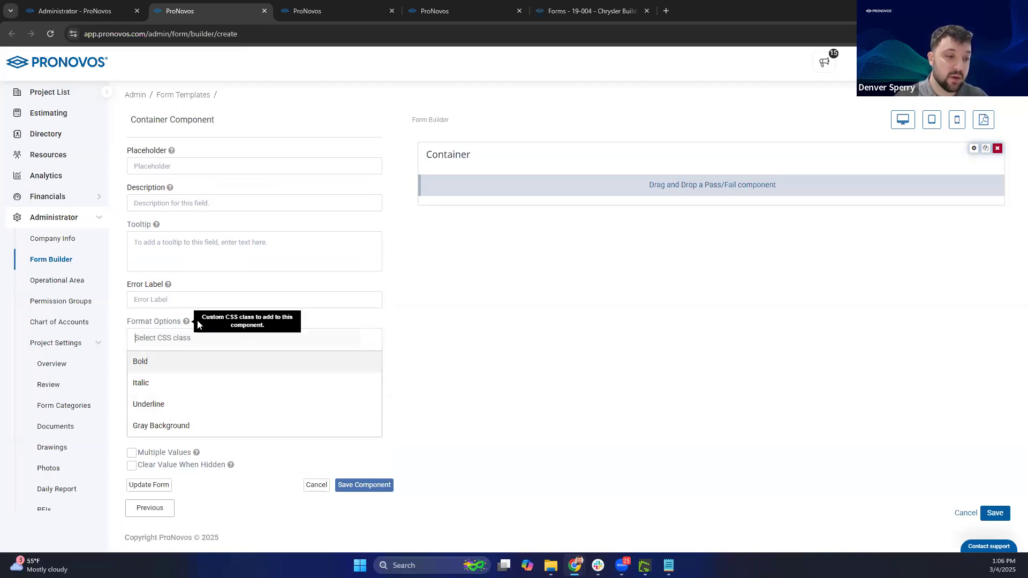
{"action": "left_click", "coordinate": [218, 335]}
{"action": "left_click", "coordinate": [209, 335]}
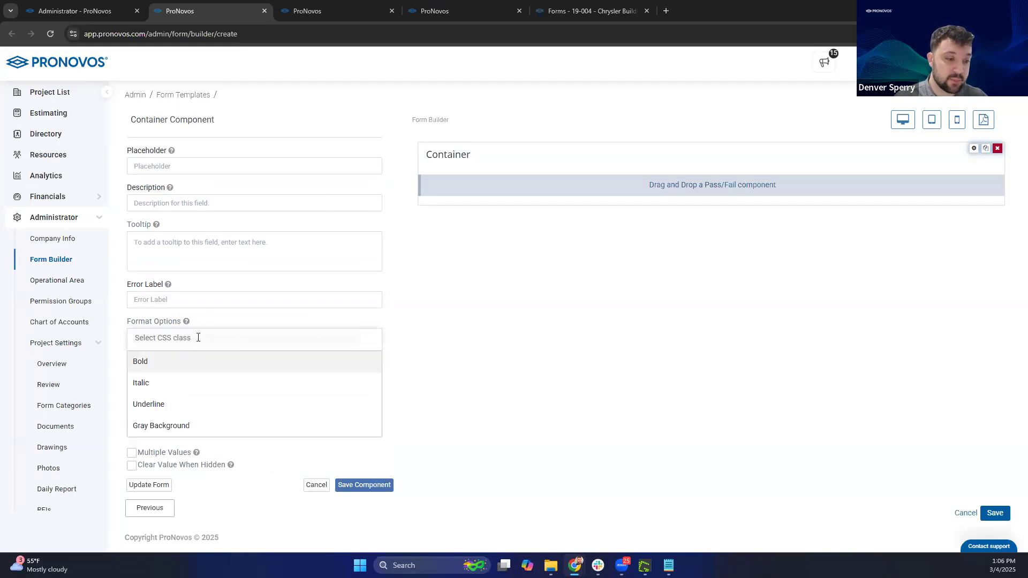
{"action": "left_click", "coordinate": [414, 329]}
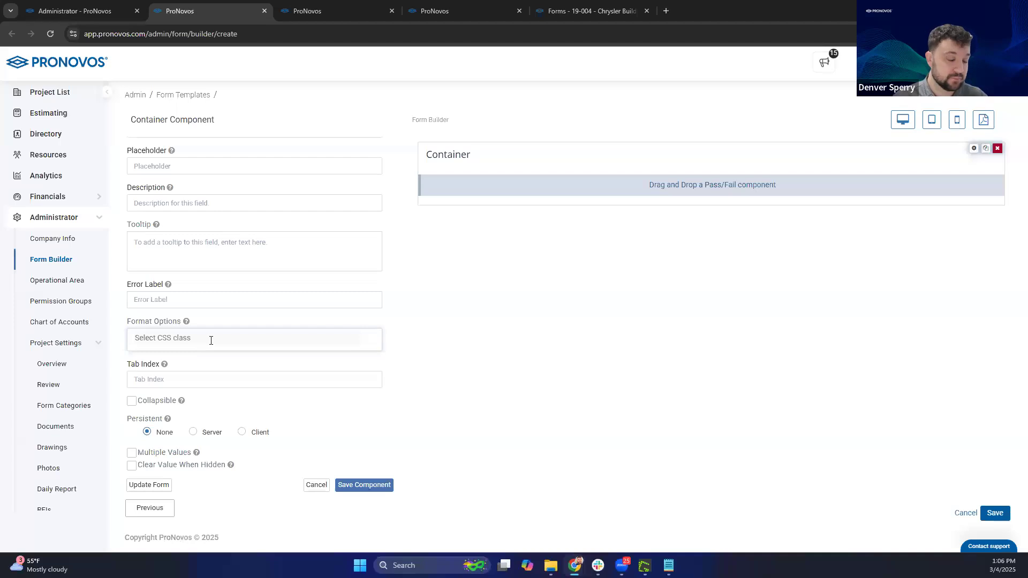
- Recheck the Container component's title and display settings and save the component to the form
{"action": "scroll", "coordinate": [213, 349], "scroll_direction": "up", "scroll_amount": 6}
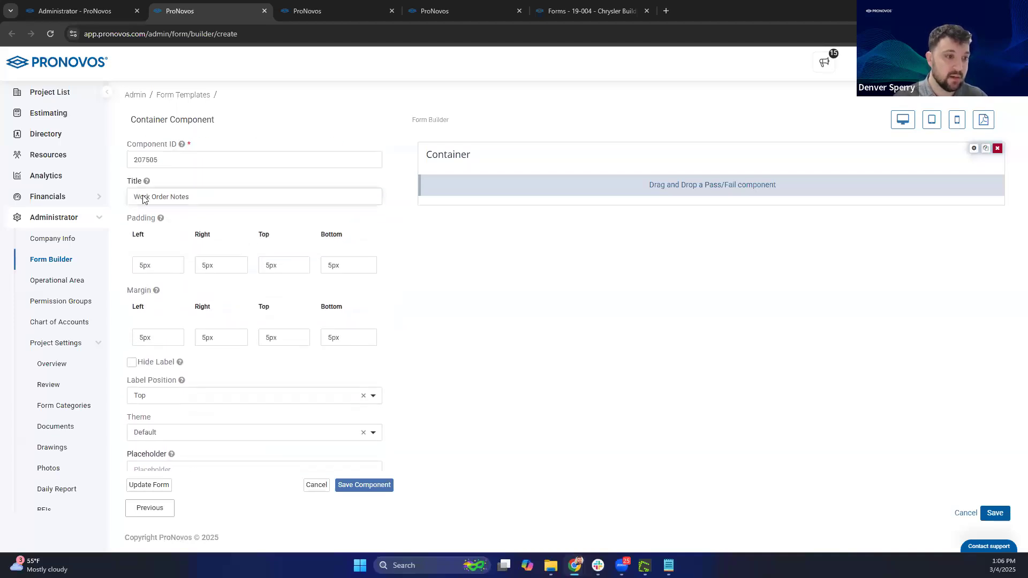
{"action": "triple_click", "coordinate": [216, 220]}
{"action": "scroll", "coordinate": [176, 217], "scroll_direction": "down", "scroll_amount": 3}
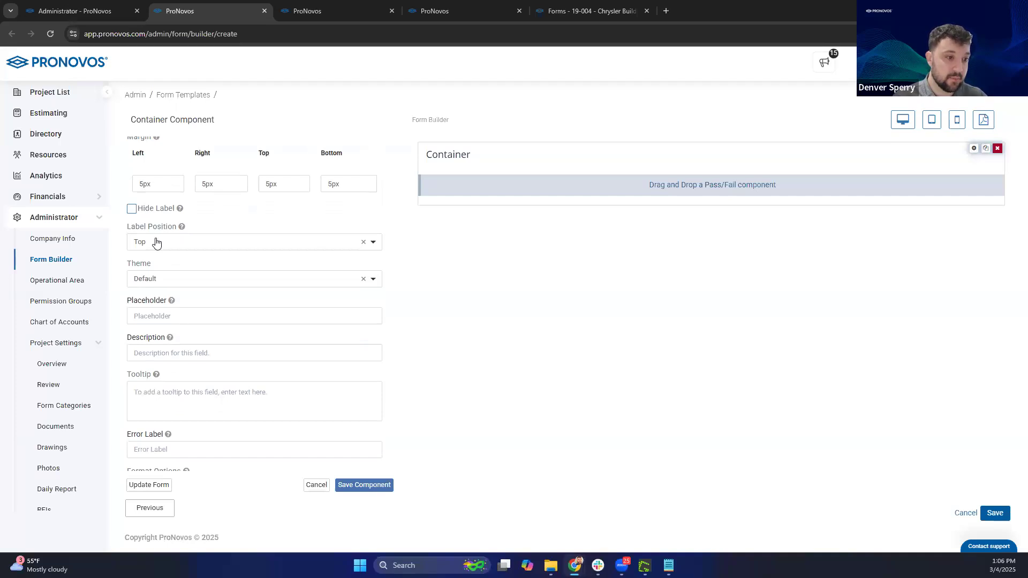
{"action": "scroll", "coordinate": [158, 248], "scroll_direction": "down", "scroll_amount": 4}
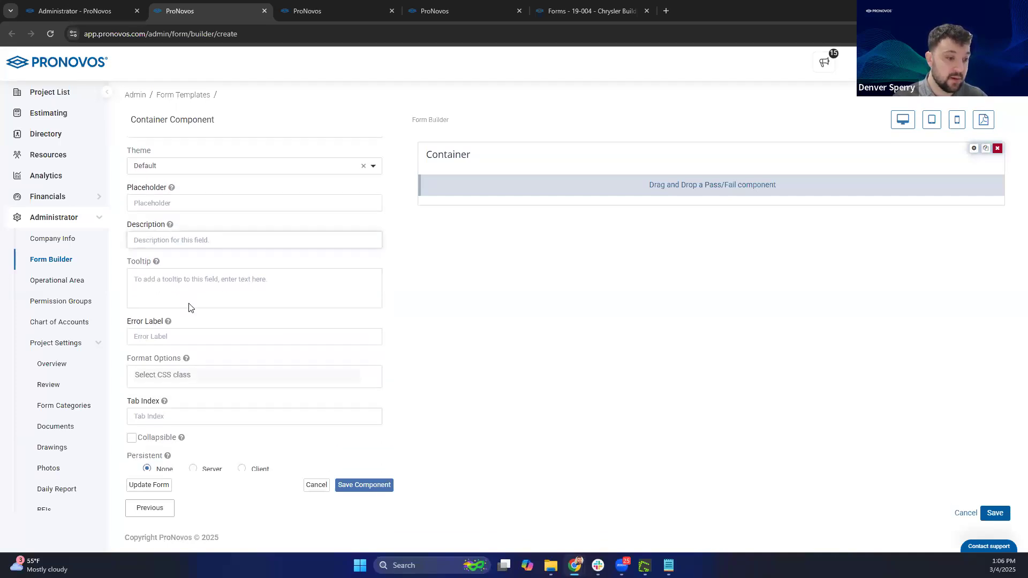
{"action": "left_click", "coordinate": [380, 490]}
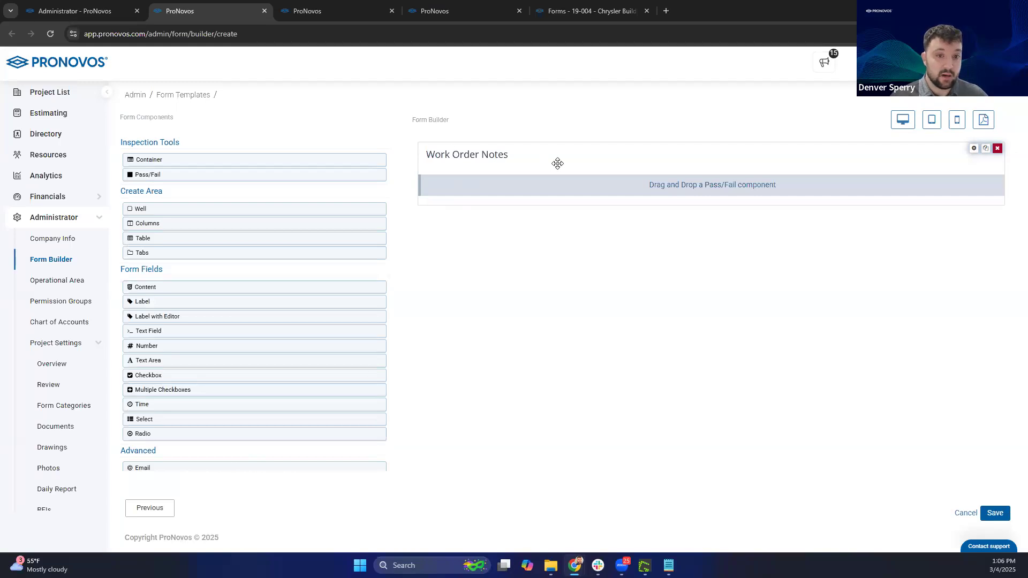
- Add a Pass/Fail component inside the Work Order Notes container
{"action": "left_click_drag", "start_coordinate": [149, 177], "coordinate": [673, 186]}
{"action": "mouse_move", "coordinate": [151, 174]}
{"action": "left_mouse_down"}
{"action": "mouse_move", "coordinate": [507, 182]}
{"action": "mouse_move", "coordinate": [142, 176]}
{"action": "mouse_move", "coordinate": [449, 187]}
{"action": "mouse_move", "coordinate": [252, 191]}
{"action": "mouse_move", "coordinate": [141, 179]}
{"action": "left_mouse_up"}
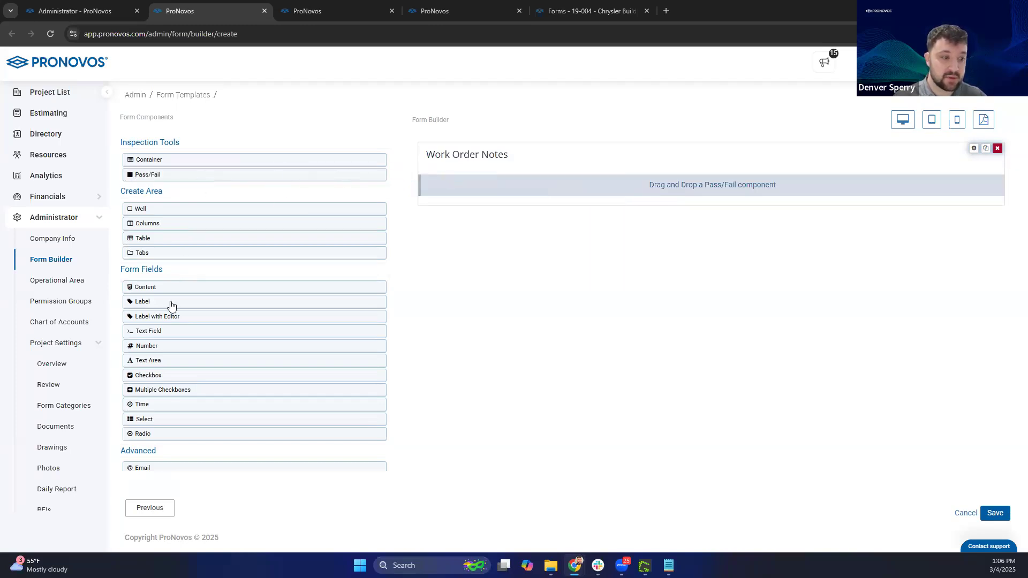
{"action": "left_click_drag", "start_coordinate": [132, 299], "coordinate": [148, 339]}
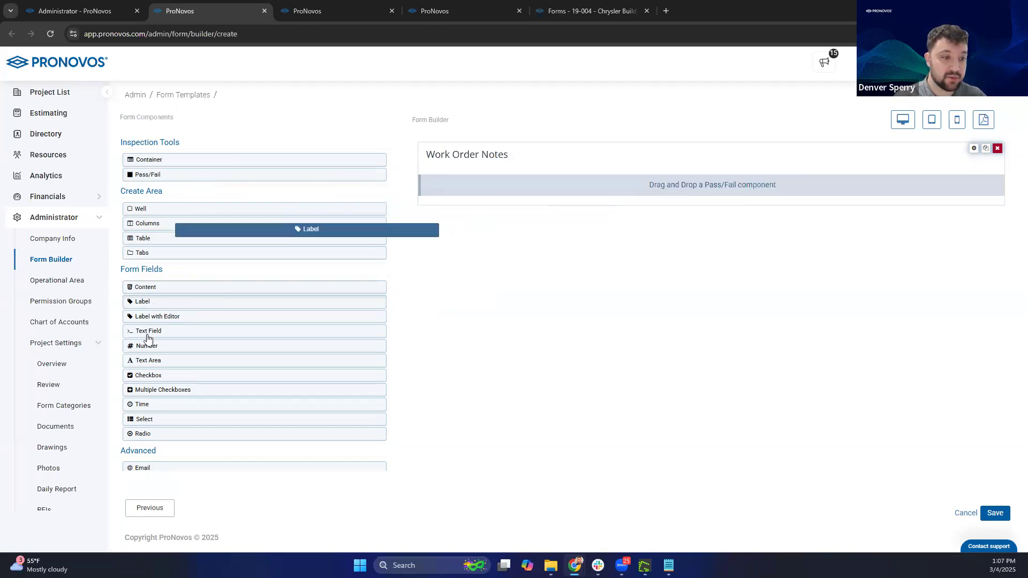
{"action": "left_click_drag", "start_coordinate": [370, 175], "coordinate": [535, 178]}
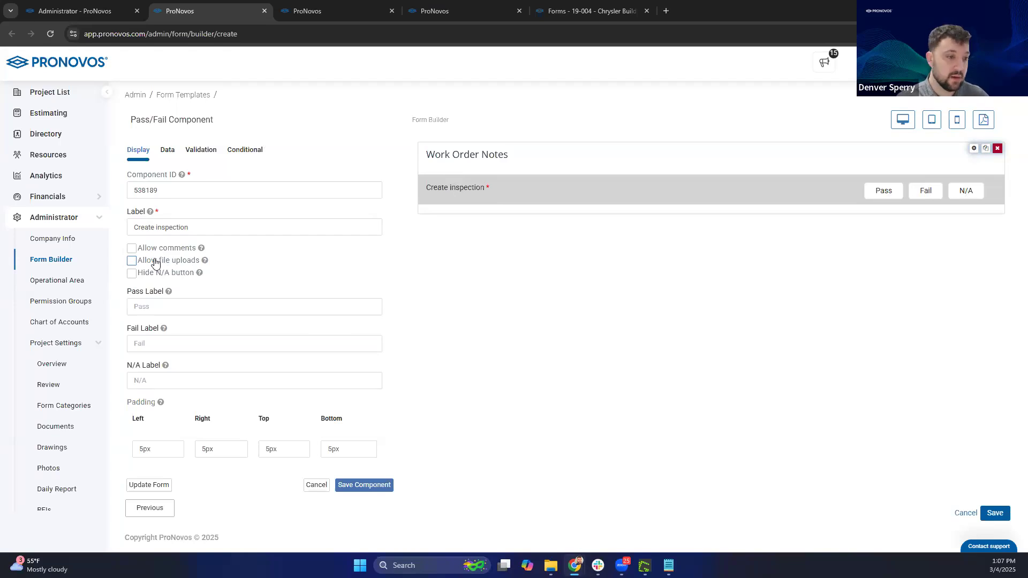
- Try out the Allow comments and Allow file uploads options on the Pass/Fail component and leave both off
{"action": "left_click", "coordinate": [131, 248]}
{"action": "left_click", "coordinate": [132, 261]}
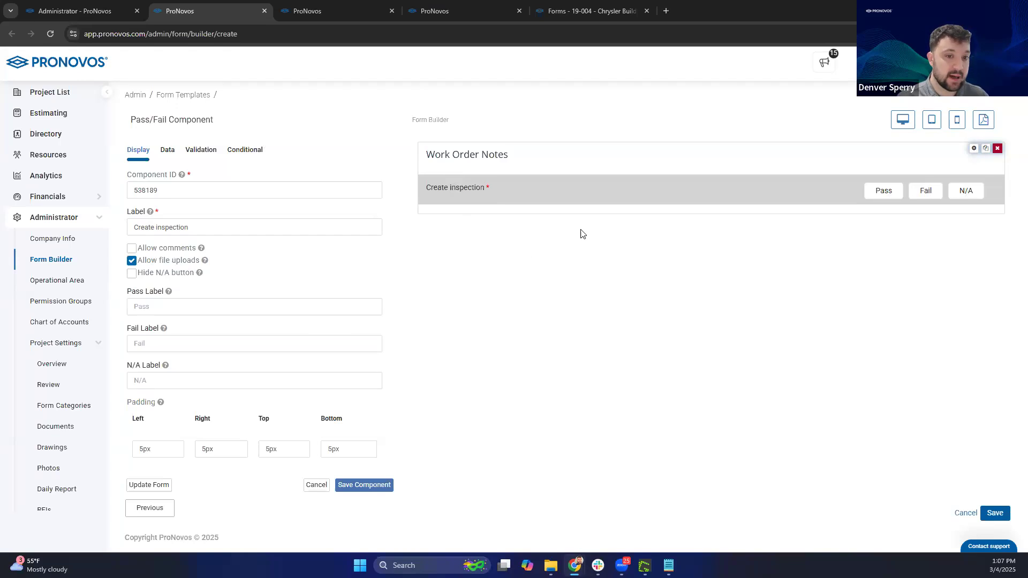
{"action": "left_click", "coordinate": [131, 263]}
- Set the Pass/Fail component's Pass Label to "Yes" and Fail Label to "No", and update the form preview
{"action": "left_click", "coordinate": [147, 301]}
{"action": "left_click", "coordinate": [156, 310]}
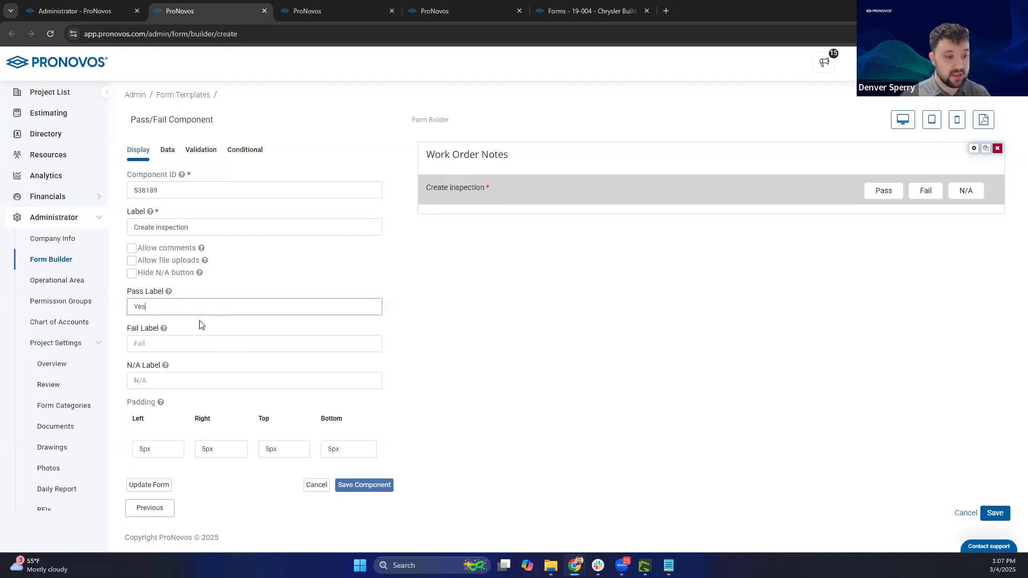
{"action": "left_click", "coordinate": [199, 337]}
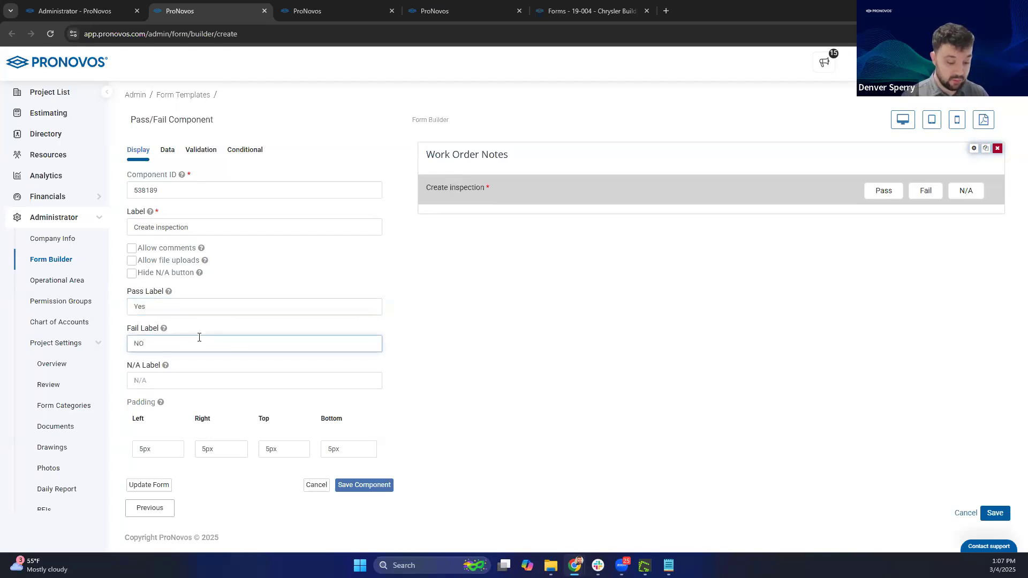
{"action": "left_click", "coordinate": [155, 485]}
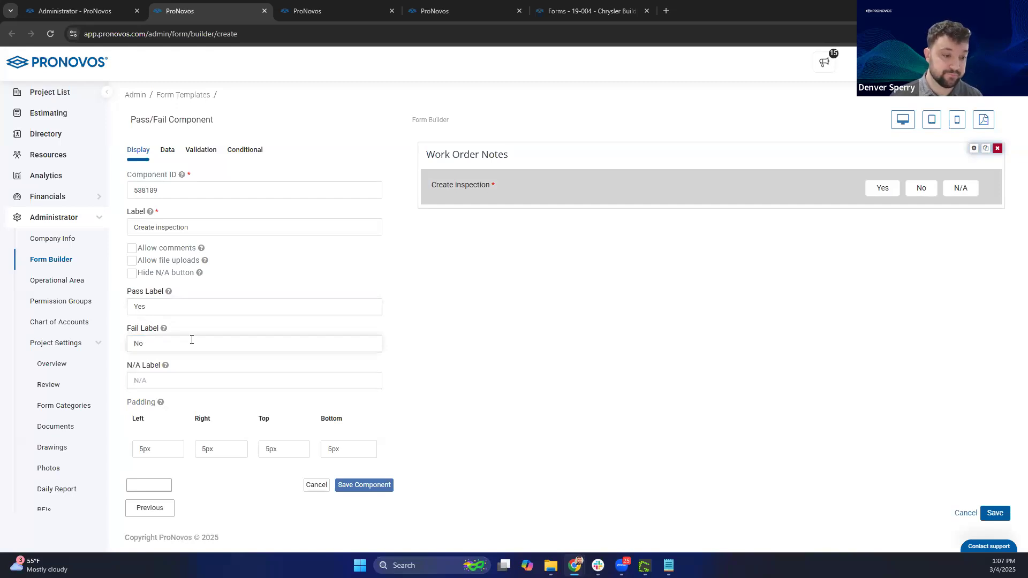
- Look over the Pass/Fail component's remaining display settings and save the component
{"action": "scroll", "coordinate": [192, 342], "scroll_direction": "down", "scroll_amount": 7}
{"action": "scroll", "coordinate": [209, 316], "scroll_direction": "up", "scroll_amount": 2}
{"action": "scroll", "coordinate": [246, 342], "scroll_direction": "up", "scroll_amount": 5}
{"action": "scroll", "coordinate": [232, 446], "scroll_direction": "down", "scroll_amount": 3}
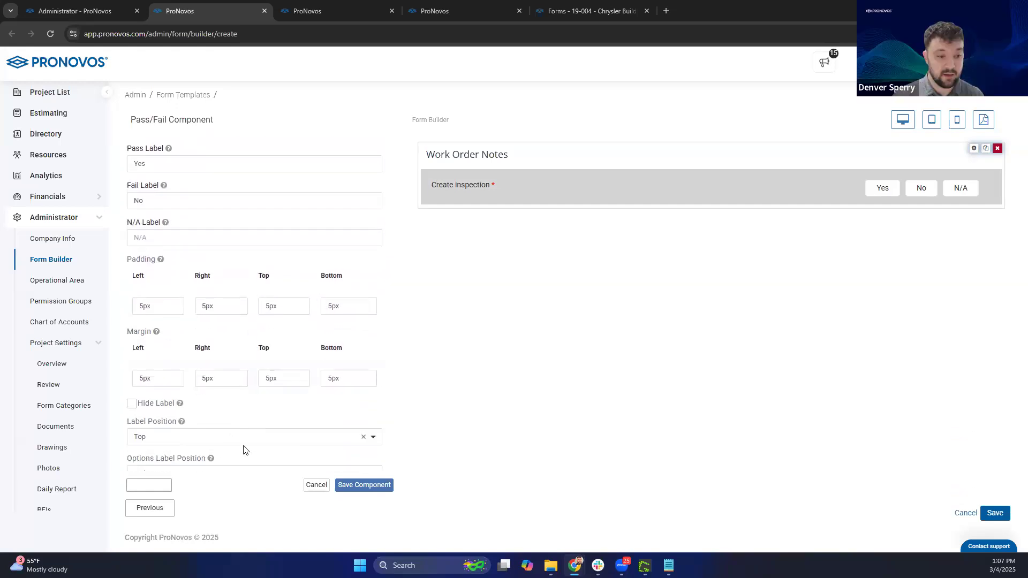
{"action": "scroll", "coordinate": [233, 447], "scroll_direction": "down", "scroll_amount": 1}
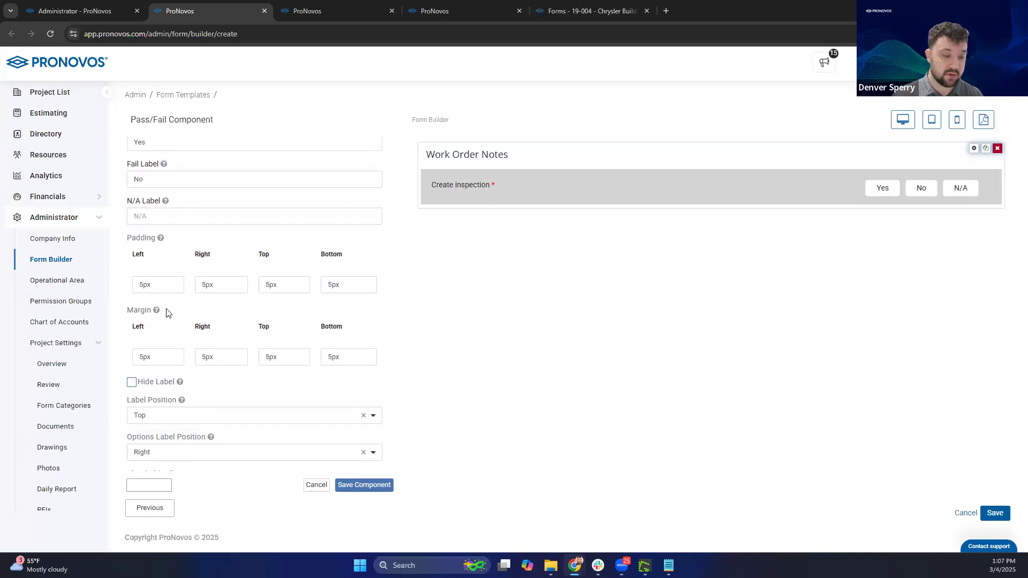
{"action": "left_click", "coordinate": [365, 485]}
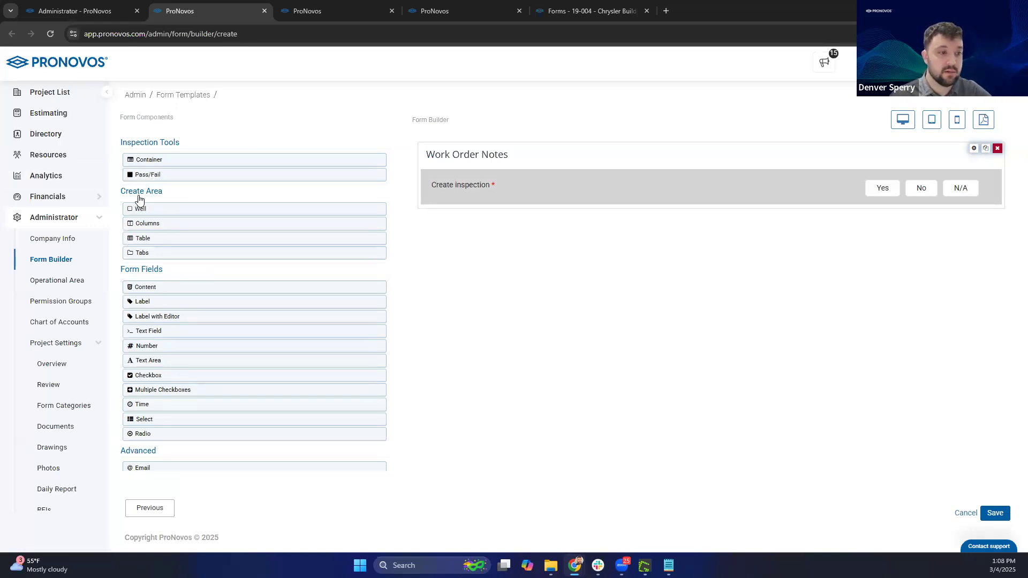
- Add a Well component below the Work Order Notes container, label it "Text Field" and save it
{"action": "left_click_drag", "start_coordinate": [278, 209], "coordinate": [523, 241]}
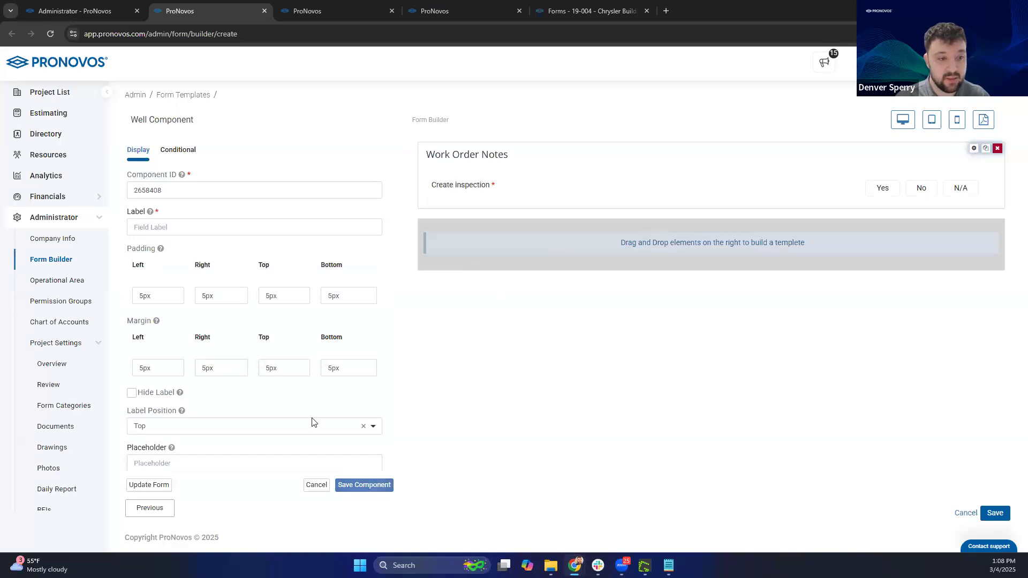
{"action": "left_click", "coordinate": [187, 227]}
{"action": "left_click", "coordinate": [208, 252]}
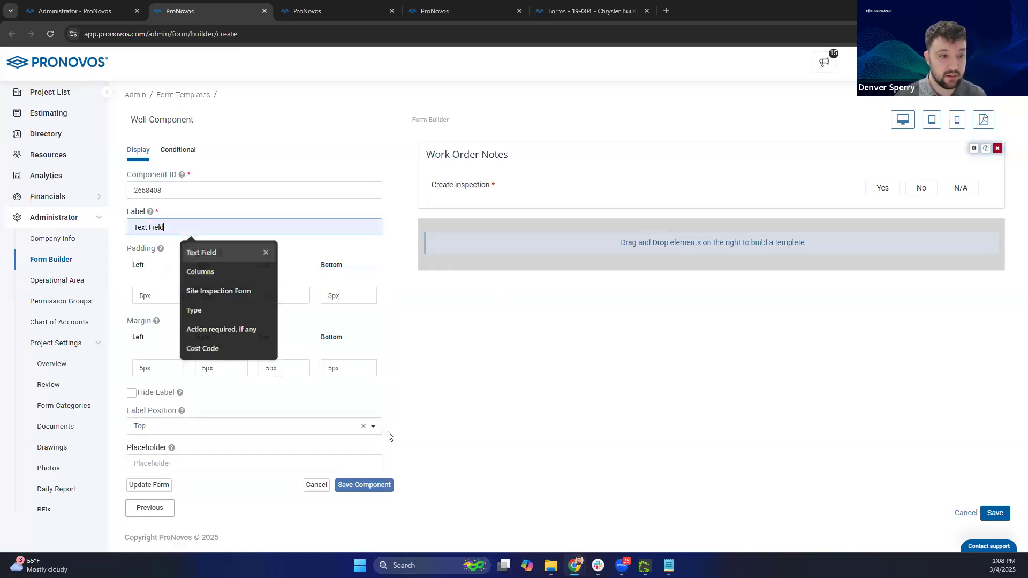
{"action": "left_click", "coordinate": [366, 487]}
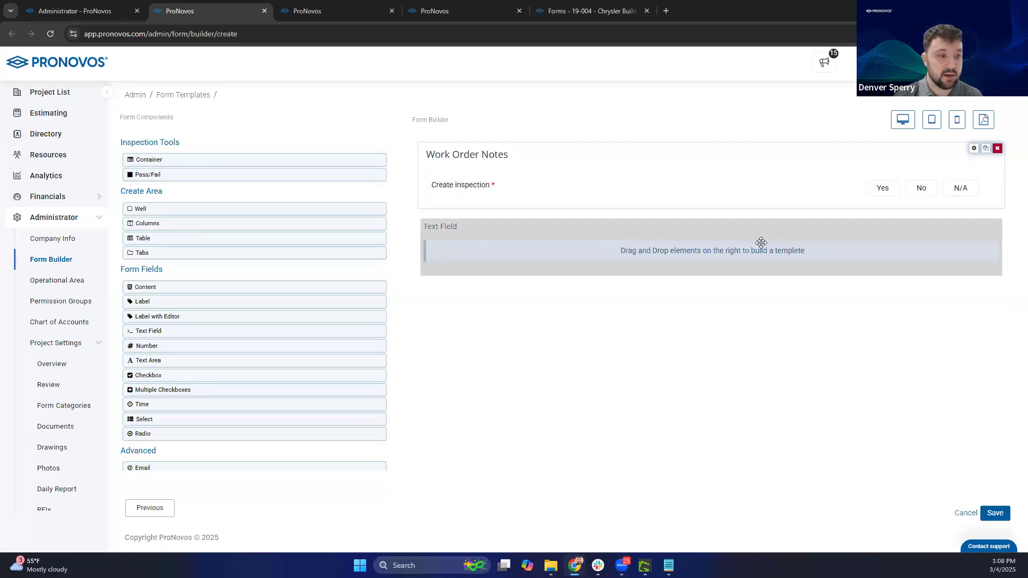
- Add a Columns component inside the Text Field well, give it a third column and update the form preview
{"action": "left_click_drag", "start_coordinate": [147, 224], "coordinate": [552, 258]}
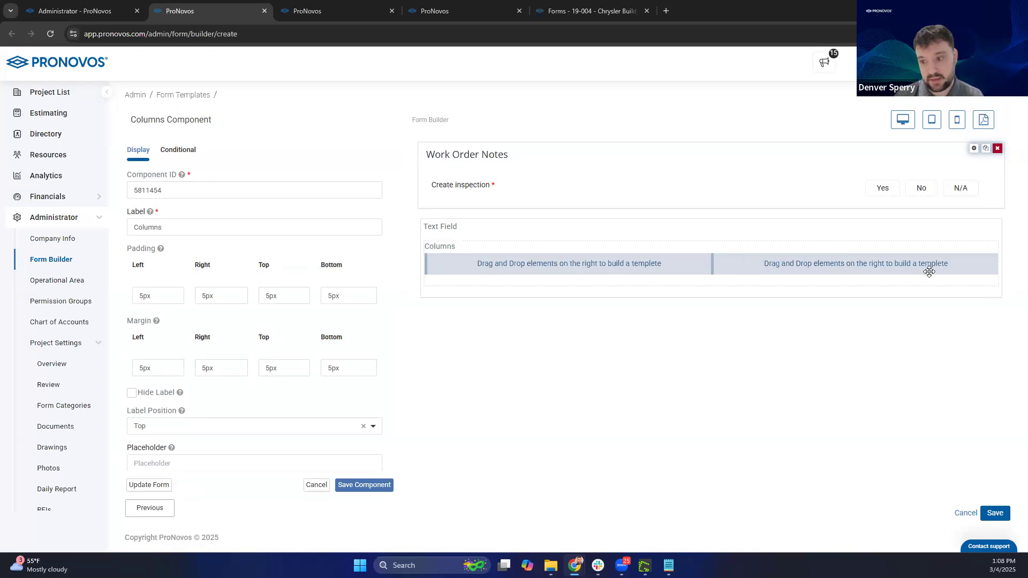
{"action": "scroll", "coordinate": [240, 348], "scroll_direction": "down", "scroll_amount": 5}
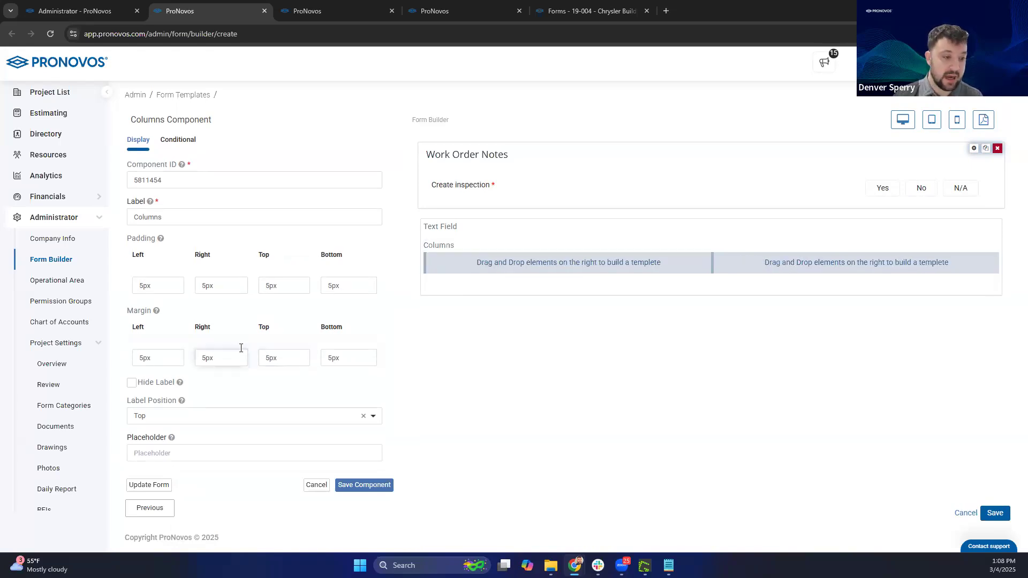
{"action": "scroll", "coordinate": [193, 279], "scroll_direction": "up", "scroll_amount": 2}
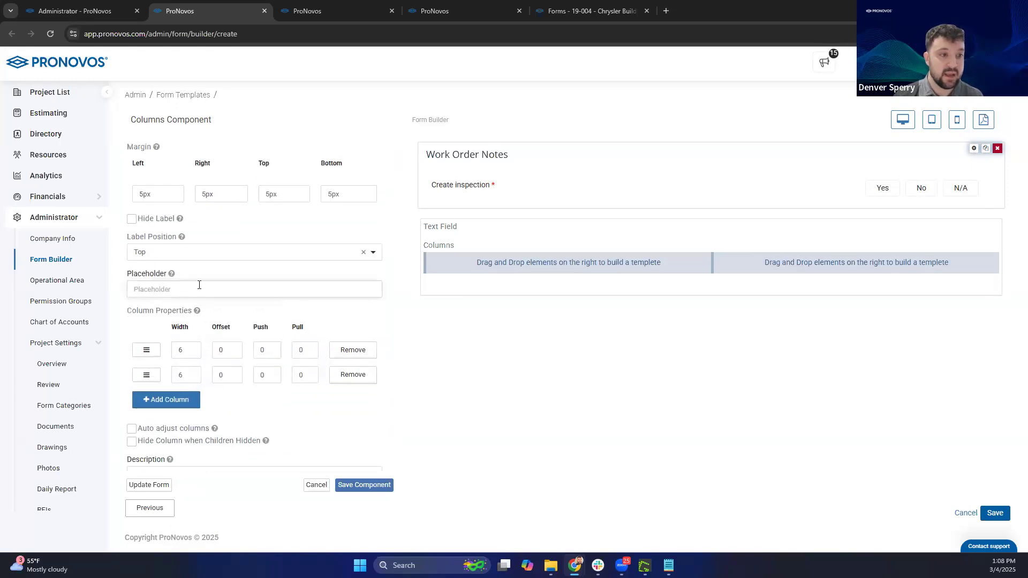
{"action": "scroll", "coordinate": [181, 241], "scroll_direction": "down", "scroll_amount": 3}
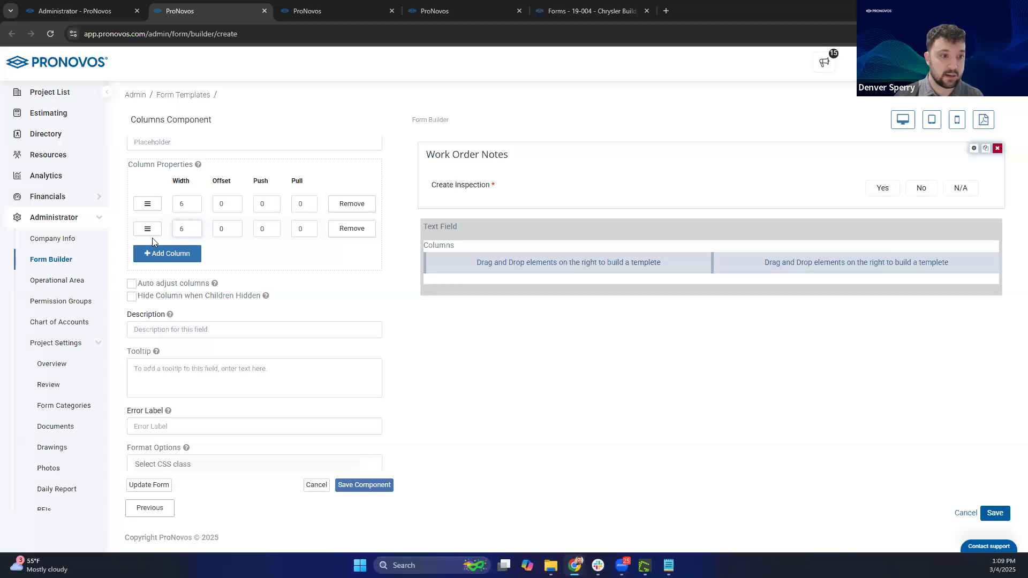
{"action": "left_click", "coordinate": [189, 204]}
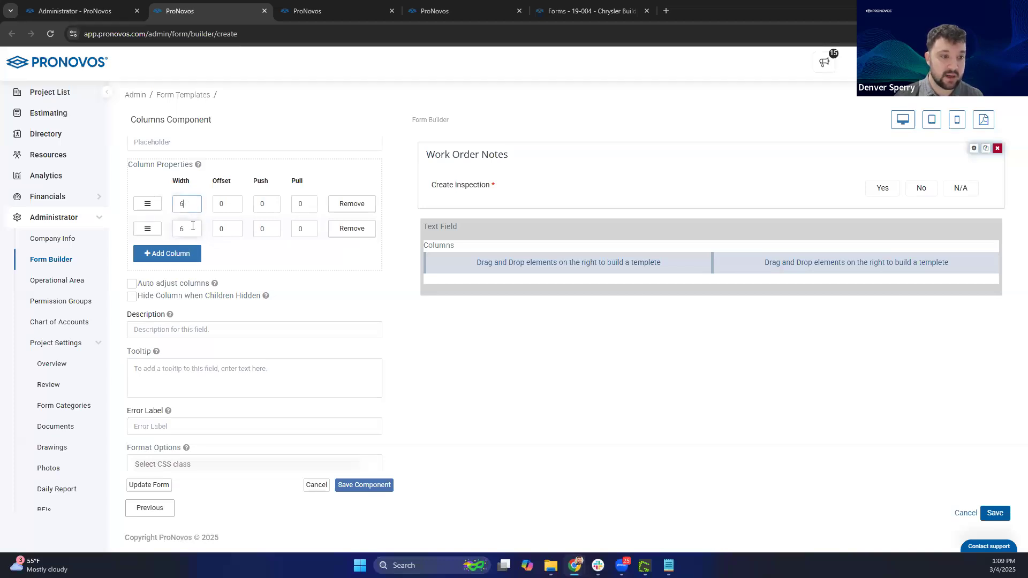
{"action": "left_click", "coordinate": [184, 253]}
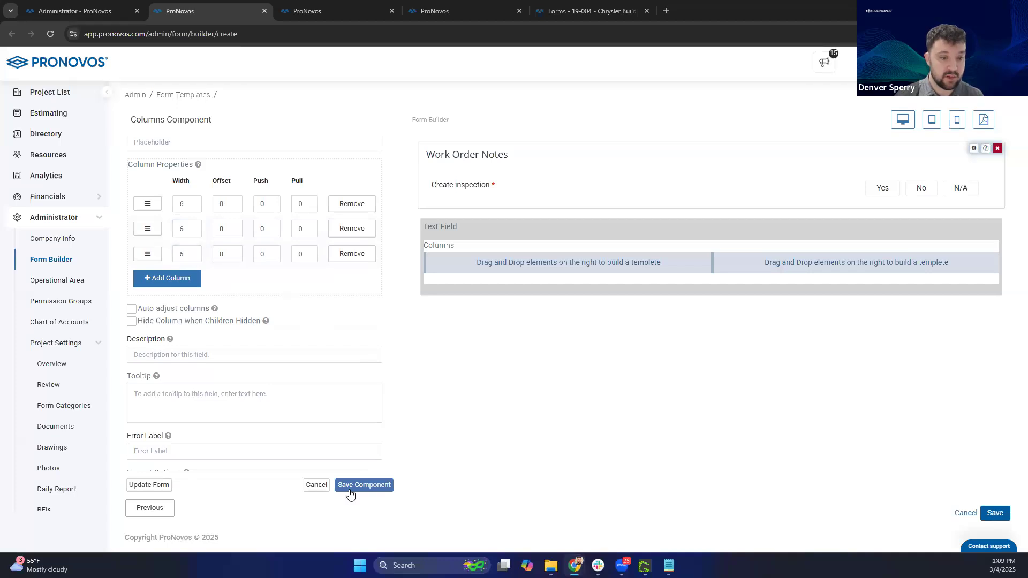
{"action": "left_click", "coordinate": [149, 484]}
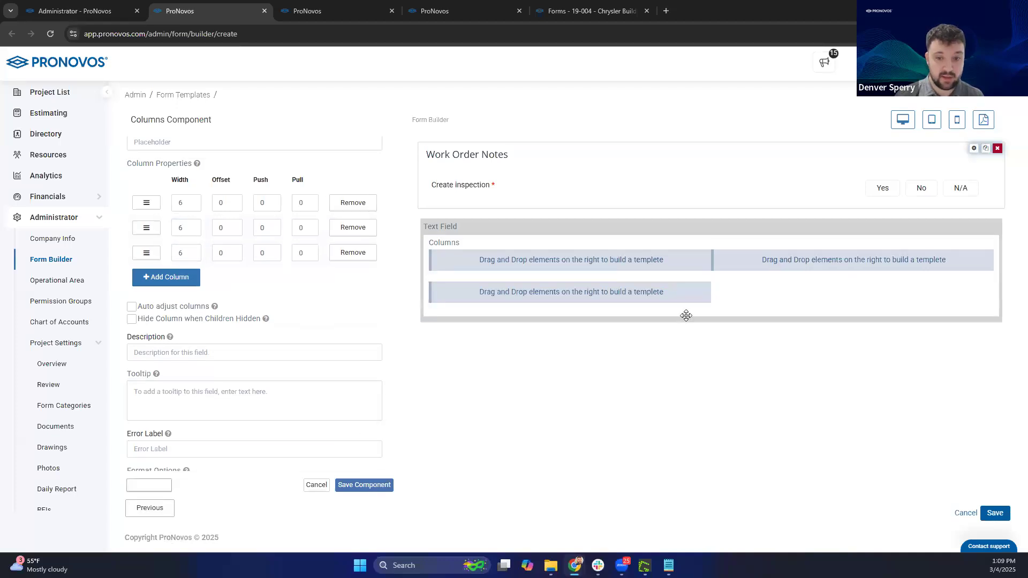
- Set the width of all three columns to 4, update the form preview and save the Columns component
{"action": "double_click", "coordinate": [185, 204]}
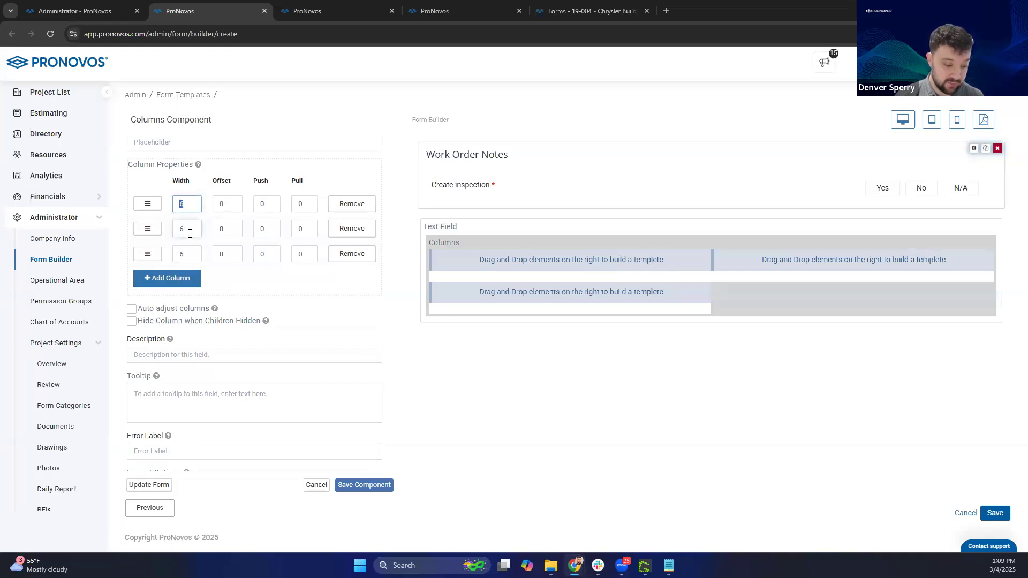
{"action": "type", "text": "4"}
{"action": "double_click", "coordinate": [181, 229]}
{"action": "type", "text": "4"}
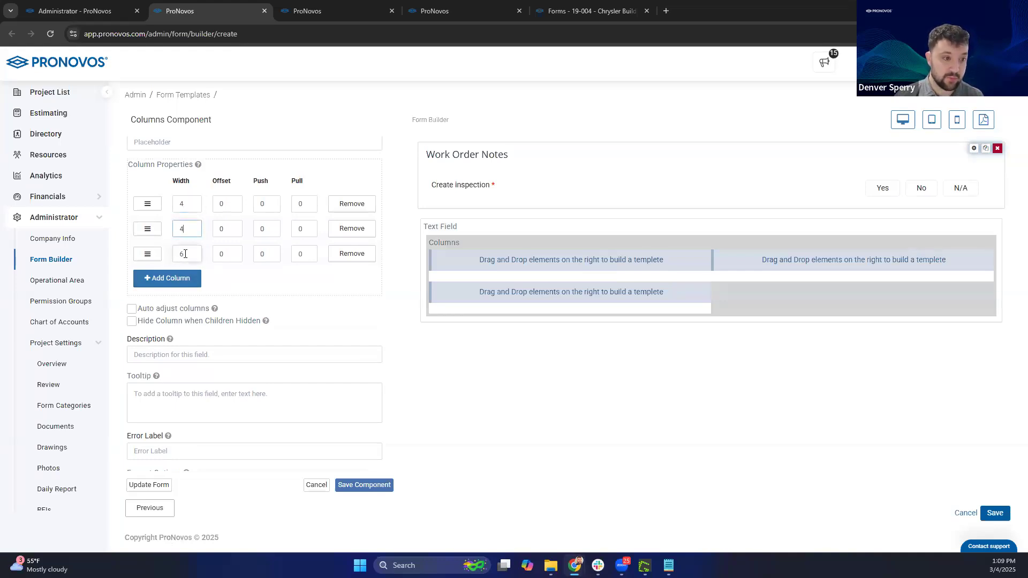
{"action": "double_click", "coordinate": [185, 254]}
{"action": "type", "text": "4"}
{"action": "left_click", "coordinate": [153, 486]}
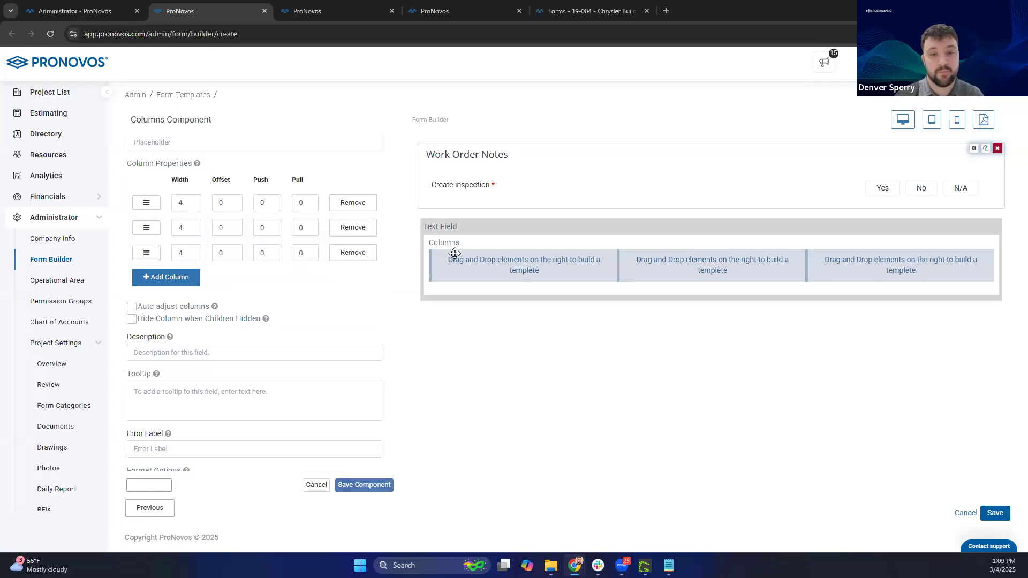
{"action": "left_click", "coordinate": [373, 488]}
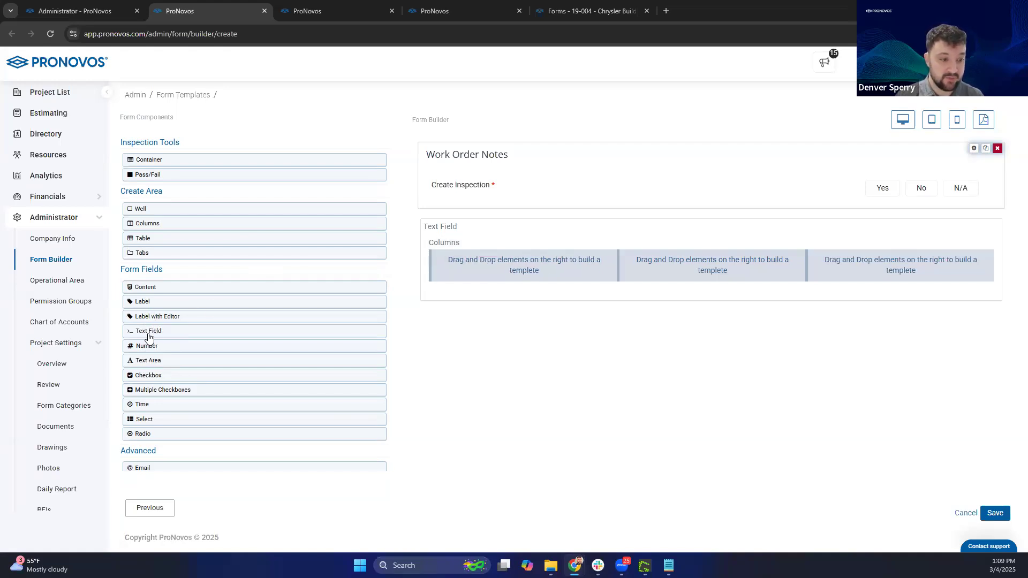
- Try out a Text Field with its label hidden in the first column and delete it
{"action": "left_click_drag", "start_coordinate": [149, 336], "coordinate": [488, 264]}
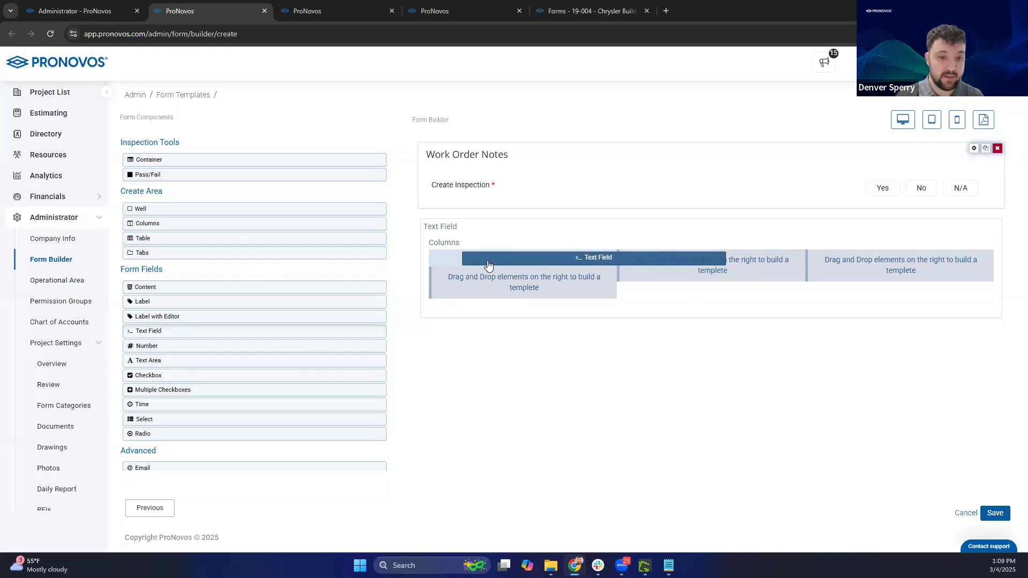
{"action": "left_click_drag", "start_coordinate": [489, 265], "coordinate": [485, 258]}
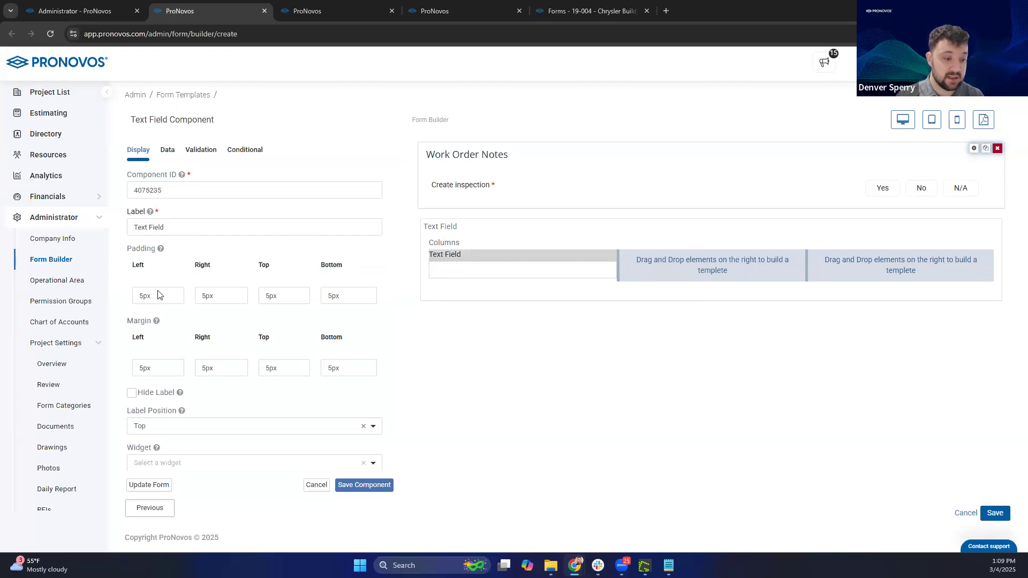
{"action": "left_click", "coordinate": [132, 395]}
{"action": "left_click", "coordinate": [148, 485]}
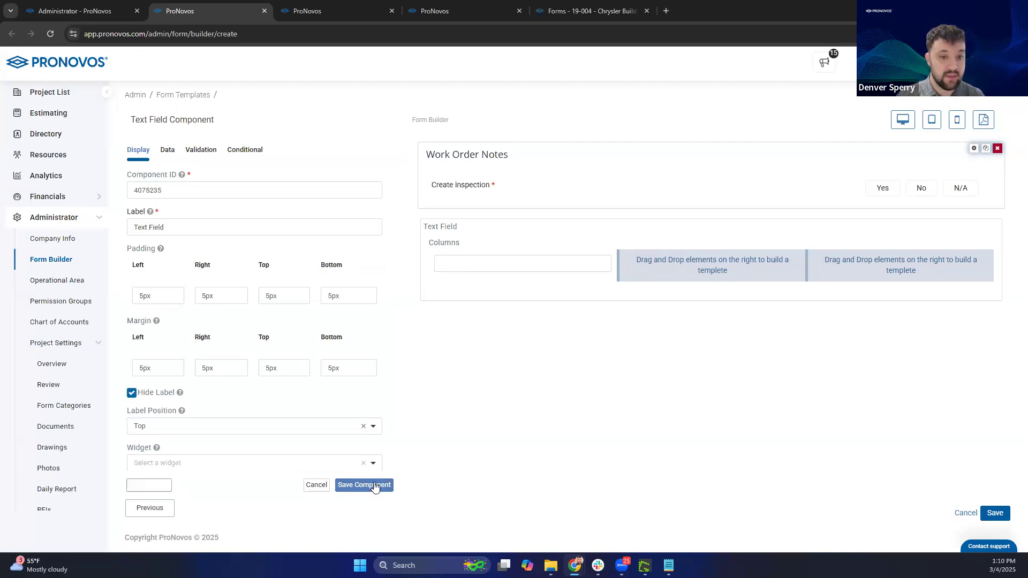
{"action": "left_click", "coordinate": [375, 485]}
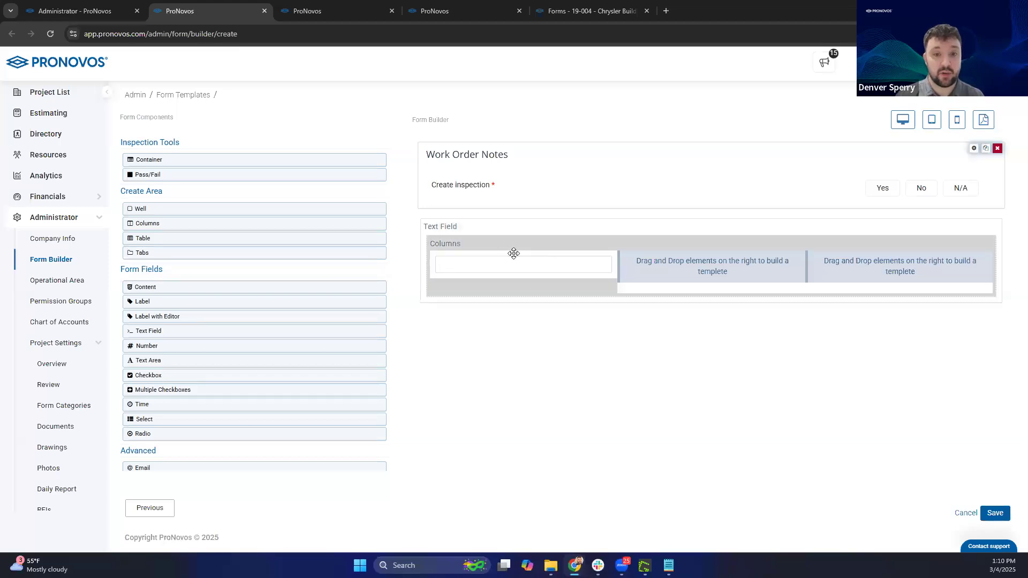
{"action": "left_click", "coordinate": [442, 262]}
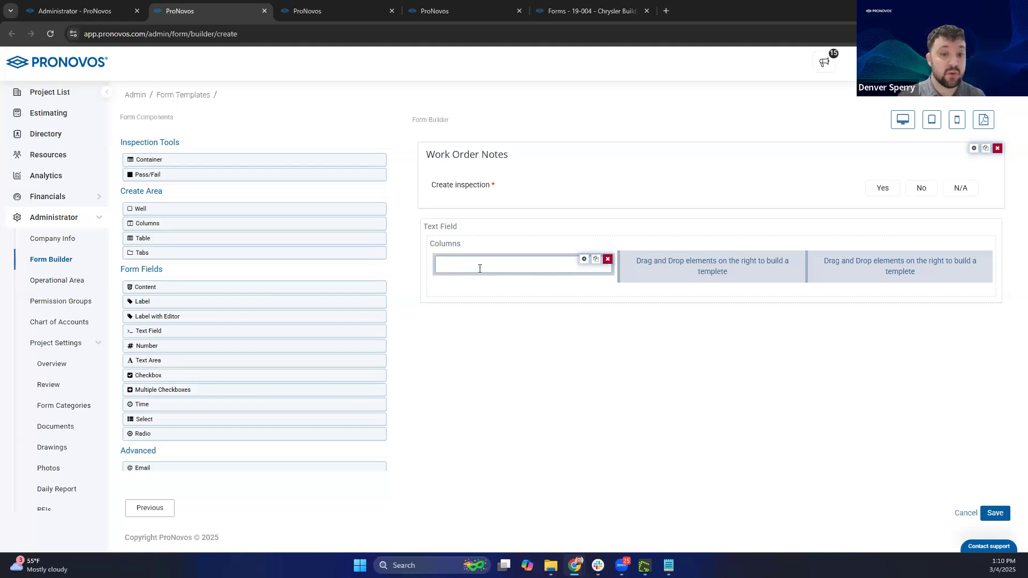
{"action": "left_click", "coordinate": [607, 260]}
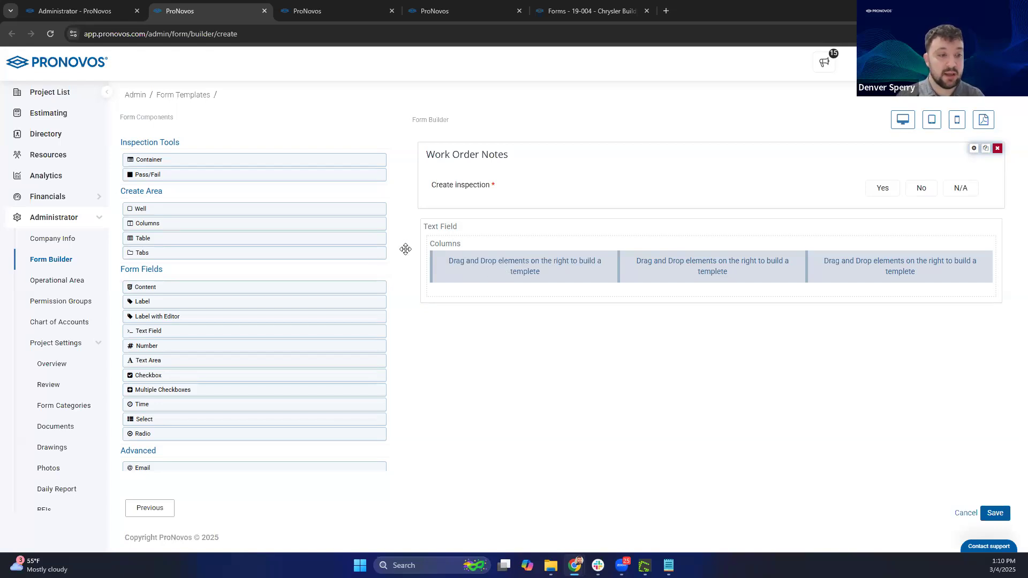
- Add a Label component reading "These are the notes" to the first column and save it
{"action": "left_click_drag", "start_coordinate": [141, 306], "coordinate": [468, 256]}
{"action": "type", "text": "These are the notes"}
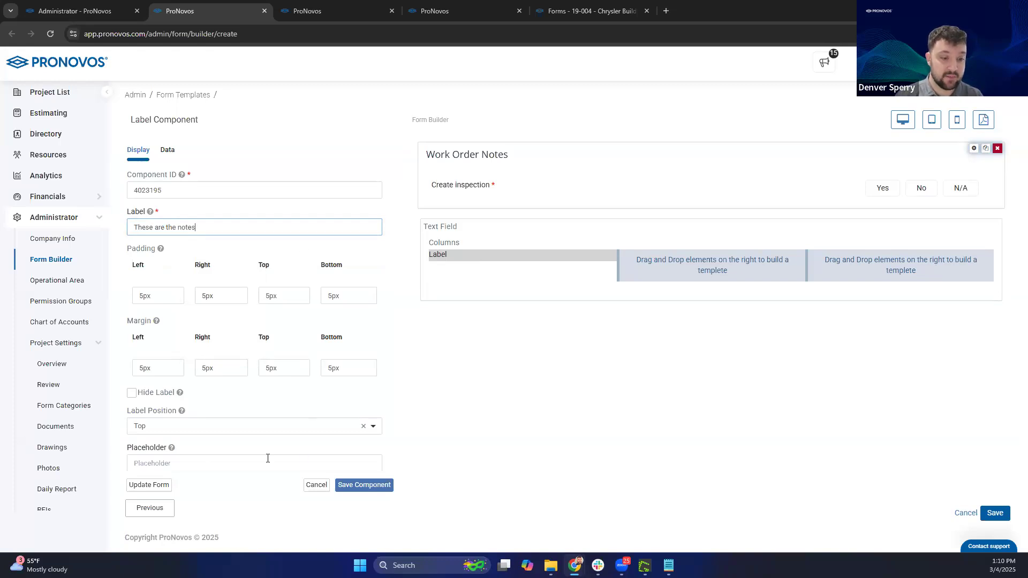
{"action": "left_click", "coordinate": [152, 491]}
{"action": "left_click", "coordinate": [379, 489]}
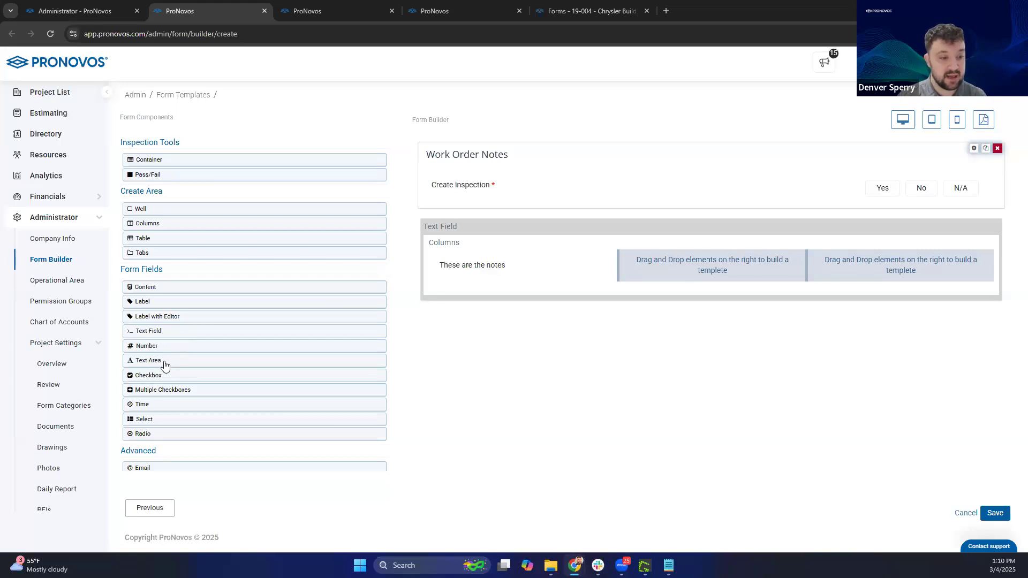
{"action": "left_click_drag", "start_coordinate": [573, 248], "coordinate": [464, 233]}
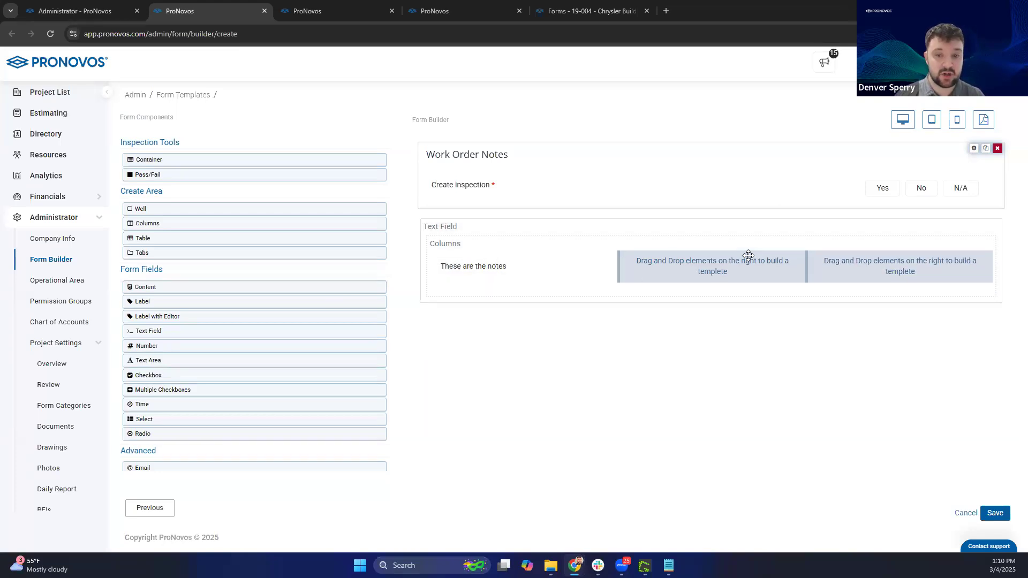
- Add a Text Field with its label hidden to the second column and save it
{"action": "left_click_drag", "start_coordinate": [150, 333], "coordinate": [673, 258]}
{"action": "left_click", "coordinate": [131, 393]}
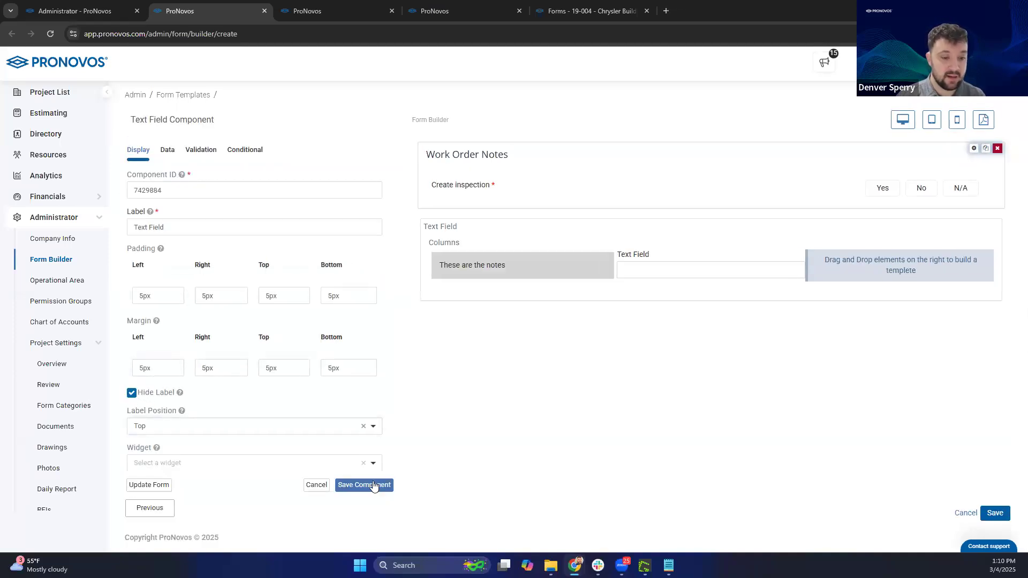
{"action": "left_click", "coordinate": [389, 483]}
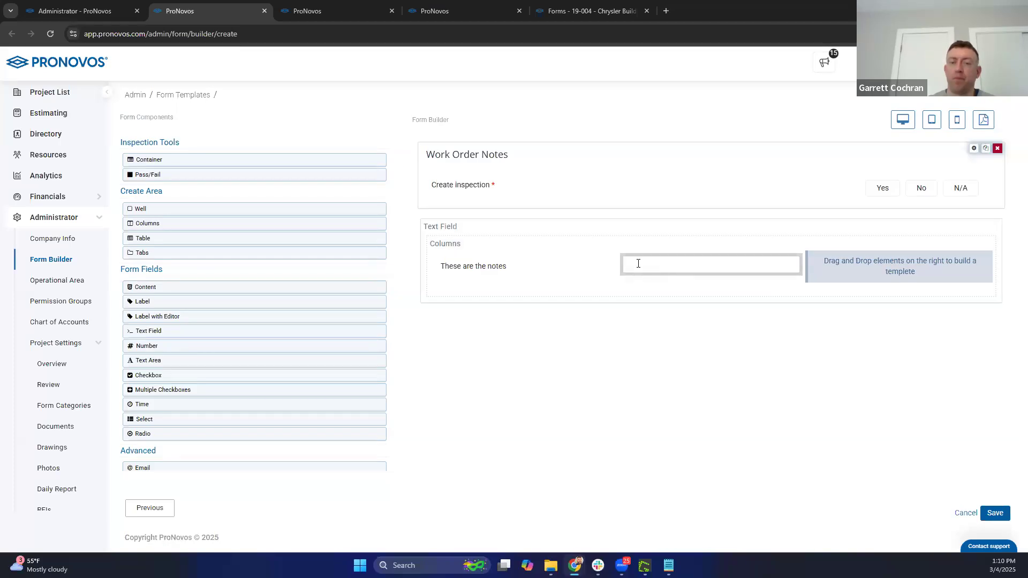
{"action": "mouse_move", "coordinate": [638, 263]}
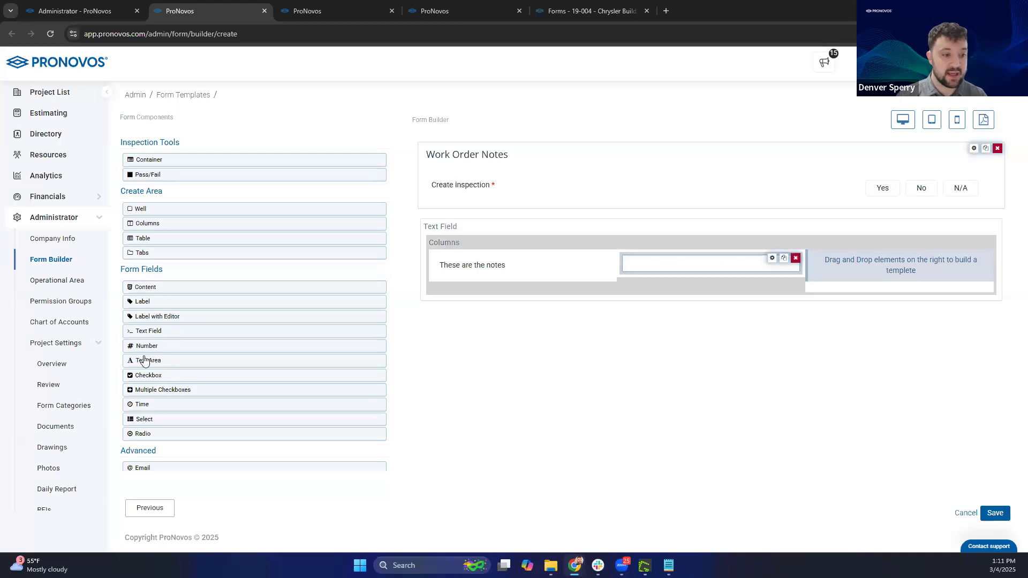
- Add a Text Area component below the well, label it "Additional Notes" and save it
{"action": "mouse_move", "coordinate": [143, 362]}
{"action": "left_mouse_down"}
{"action": "mouse_move", "coordinate": [417, 336]}
{"action": "mouse_move", "coordinate": [480, 315]}
{"action": "mouse_move", "coordinate": [167, 362]}
{"action": "mouse_move", "coordinate": [178, 366]}
{"action": "left_mouse_up"}
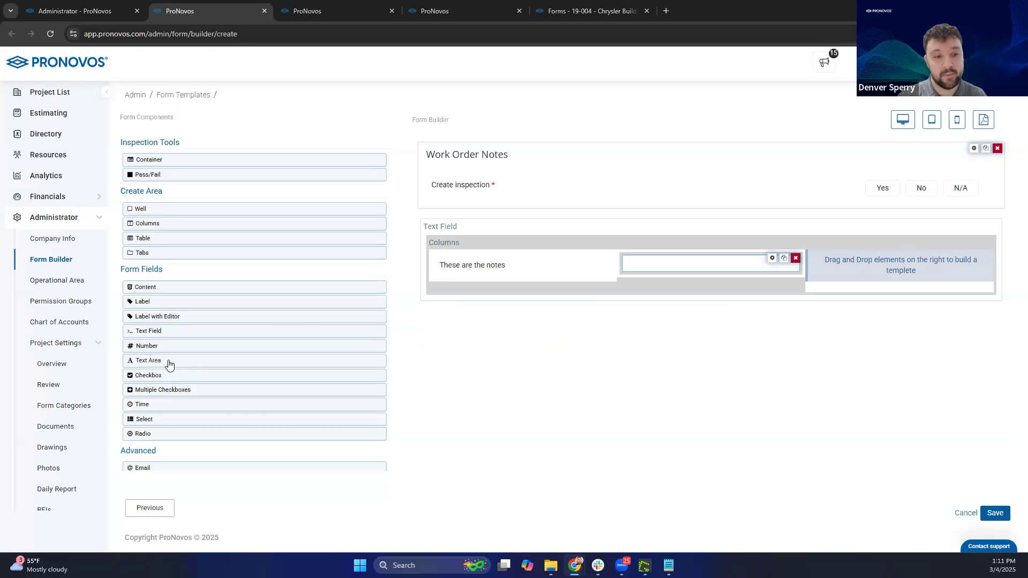
{"action": "left_click_drag", "start_coordinate": [243, 358], "coordinate": [487, 315]}
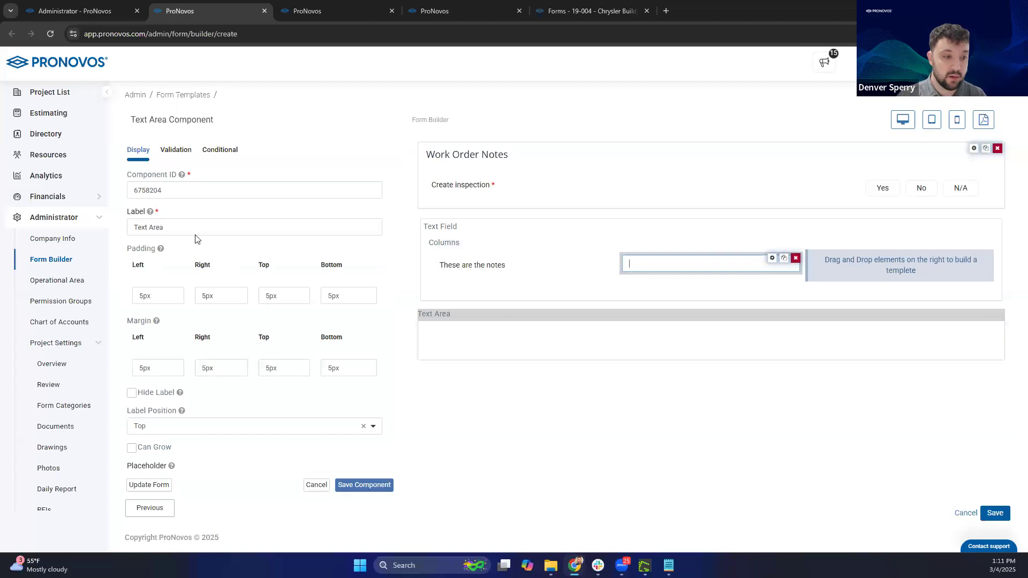
{"action": "type", "text": "Additional Notes"}
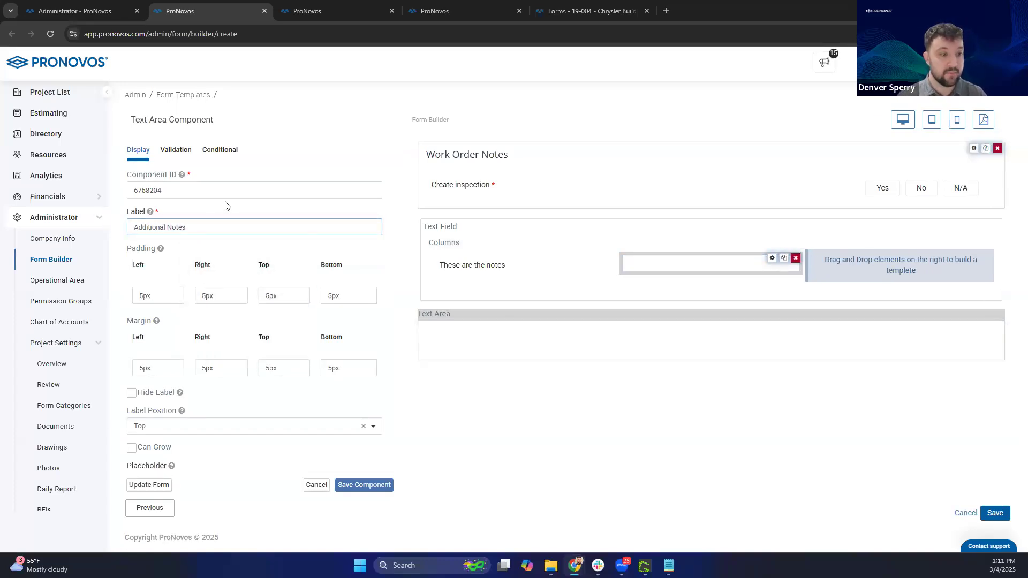
{"action": "scroll", "coordinate": [144, 253], "scroll_direction": "down", "scroll_amount": 3}
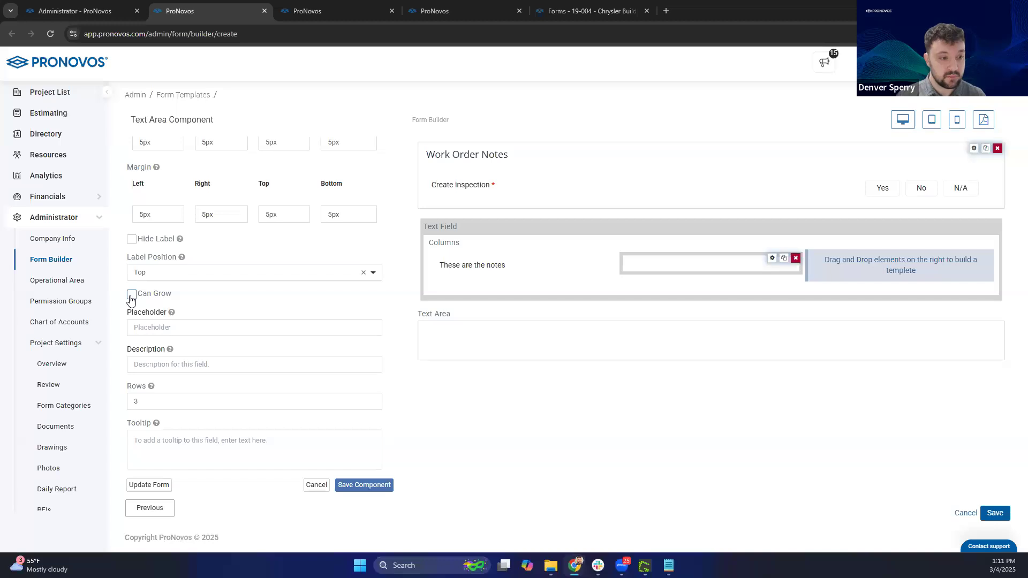
{"action": "left_click", "coordinate": [363, 487]}
{"action": "left_click", "coordinate": [439, 335]}
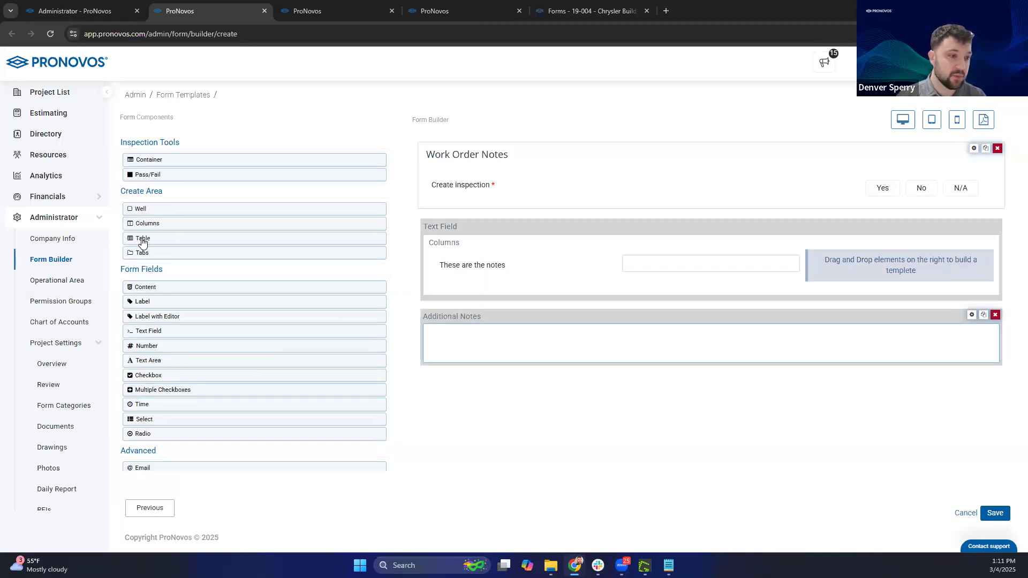
- Try out a Table component below the Additional Notes text area and delete it
{"action": "left_click_drag", "start_coordinate": [203, 238], "coordinate": [441, 375]}
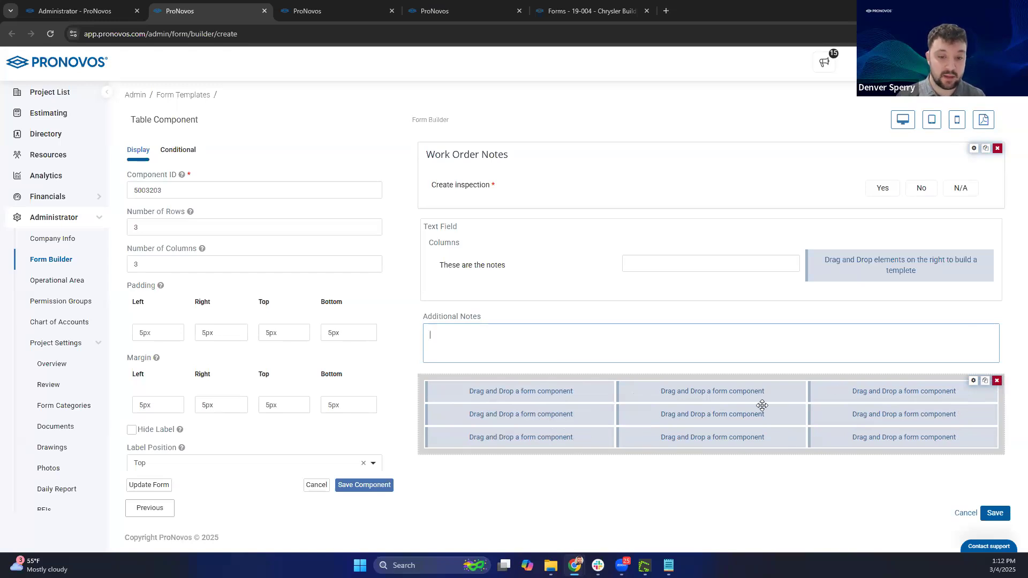
{"action": "left_click", "coordinate": [997, 381]}
- Add a Data Grid component below Additional Notes and place a Text Field in it, saving both with default settings
{"action": "scroll", "coordinate": [312, 298], "scroll_direction": "down", "scroll_amount": 3}
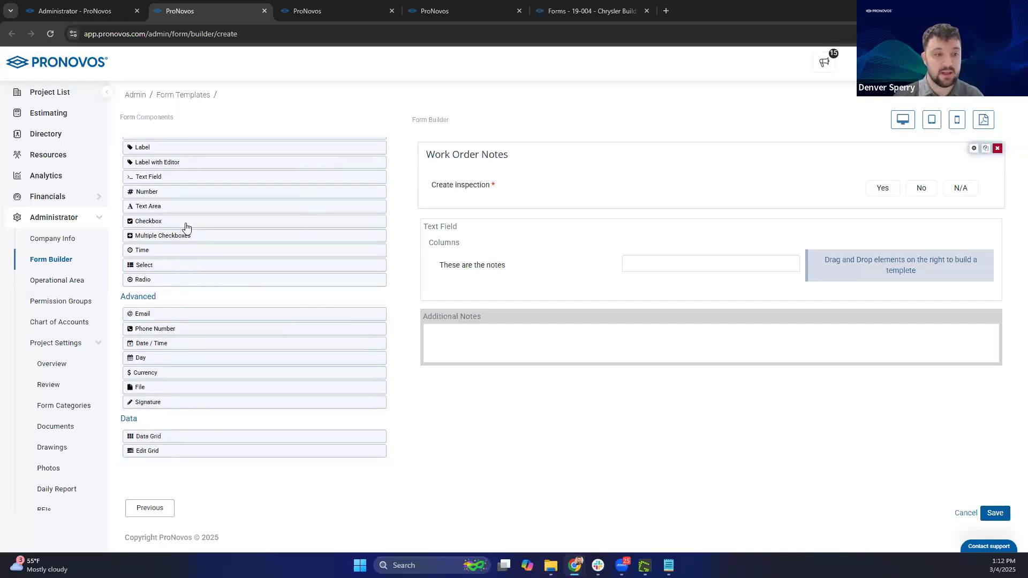
{"action": "scroll", "coordinate": [172, 209], "scroll_direction": "up", "scroll_amount": 2}
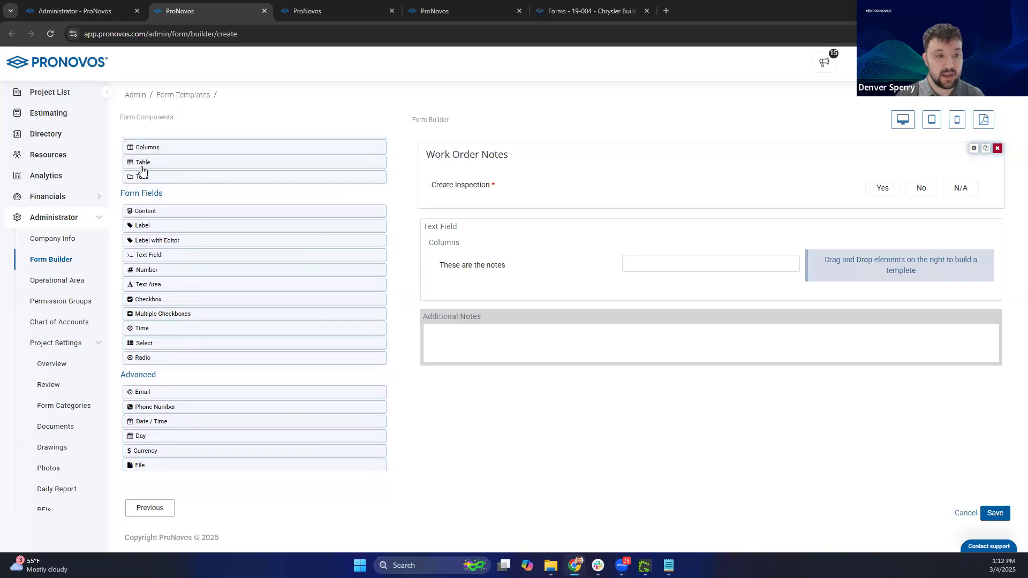
{"action": "scroll", "coordinate": [171, 423], "scroll_direction": "down", "scroll_amount": 2}
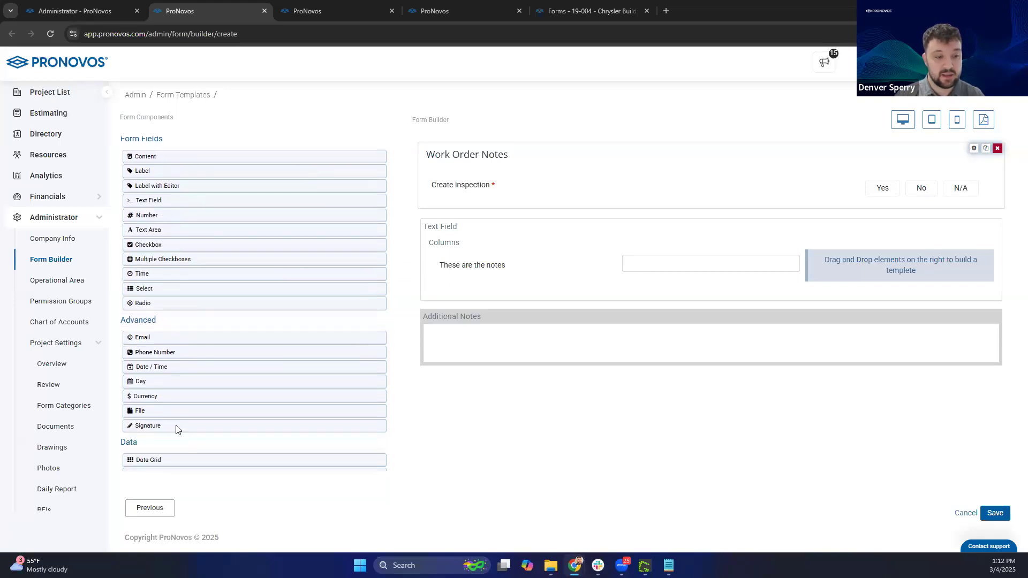
{"action": "left_click_drag", "start_coordinate": [153, 437], "coordinate": [483, 375]}
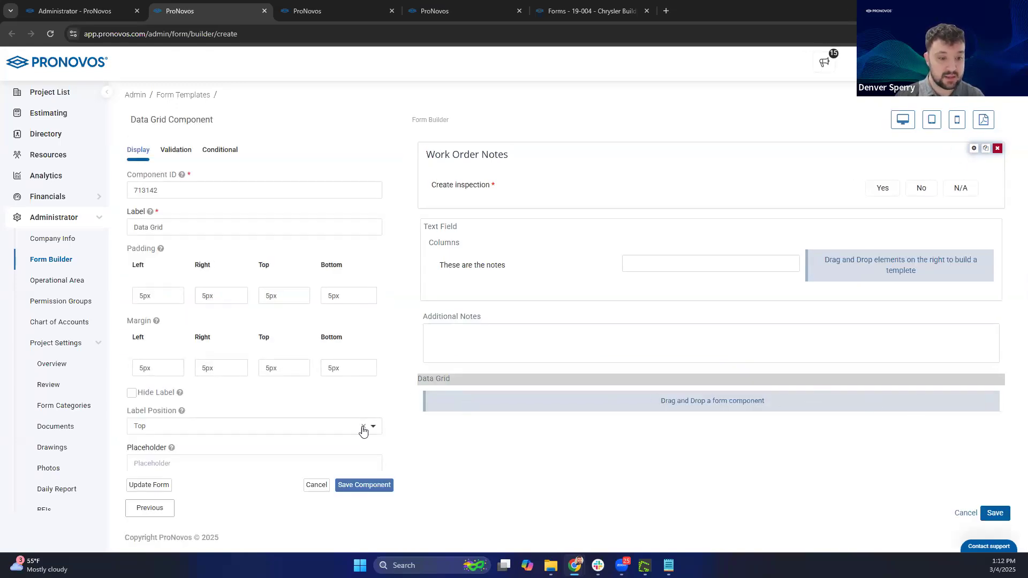
{"action": "left_click", "coordinate": [377, 489]}
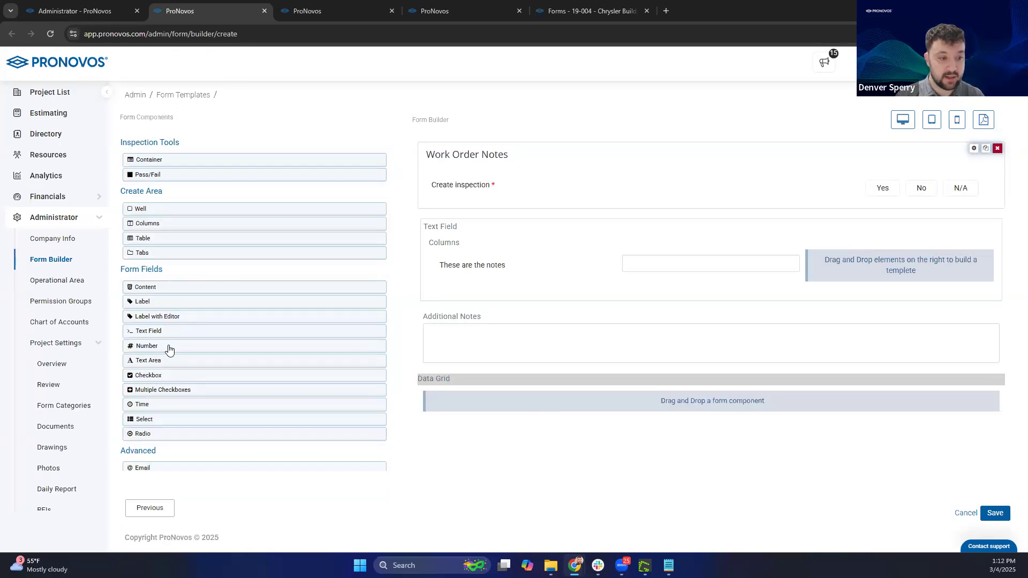
{"action": "left_click_drag", "start_coordinate": [152, 332], "coordinate": [421, 400]}
{"action": "left_click", "coordinate": [370, 486]}
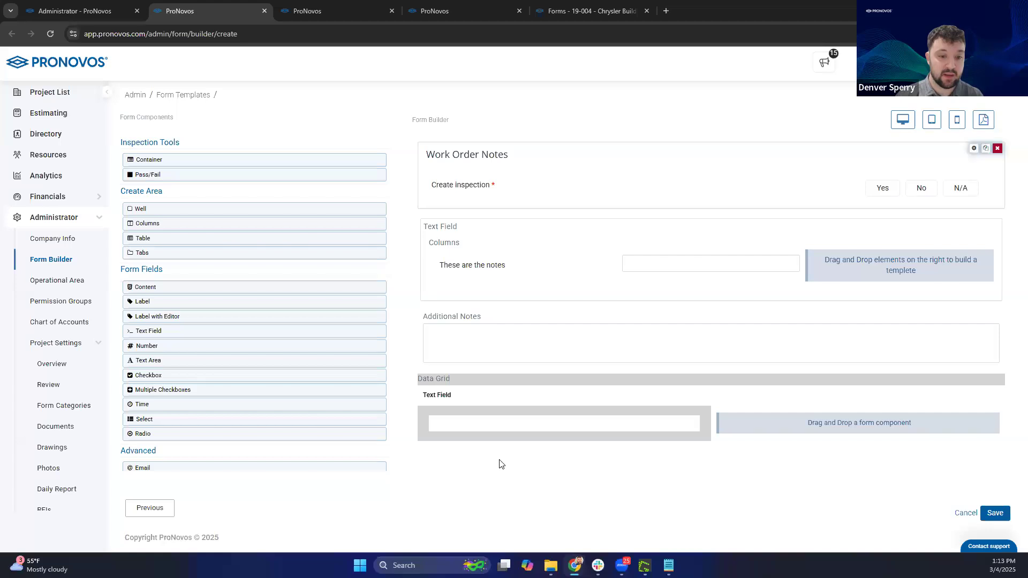
- Open the desktop form preview and fill three Data Grid rows with the sample text "dfasfsdfdsa", "fdasfdsfa" and "dfas"
{"action": "left_click", "coordinate": [903, 121]}
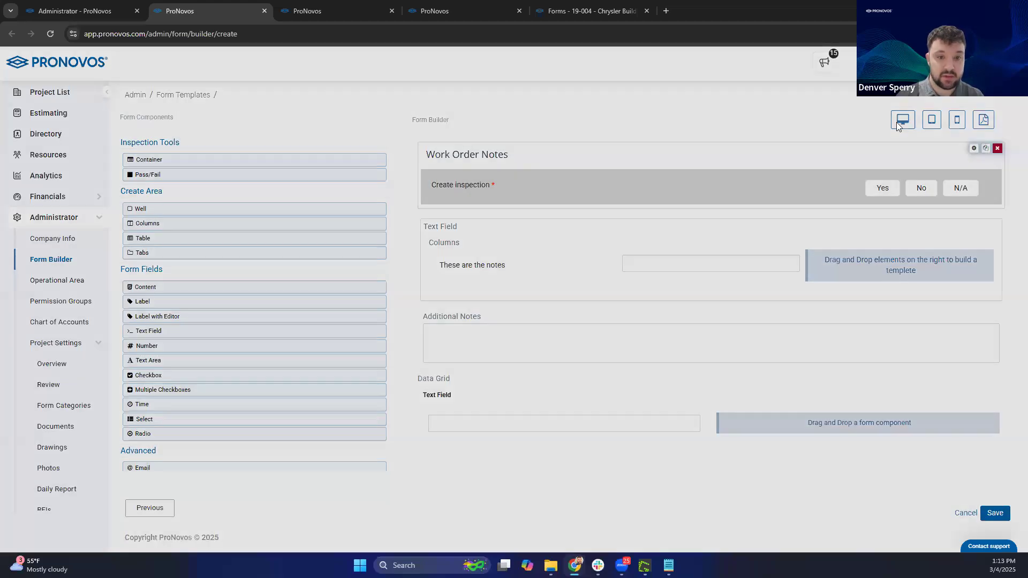
{"action": "scroll", "coordinate": [343, 354], "scroll_direction": "down", "scroll_amount": 1}
{"action": "left_click", "coordinate": [224, 418]}
{"action": "type", "text": "dfasfsdfdsa"}
{"action": "left_click", "coordinate": [221, 454]}
{"action": "left_click", "coordinate": [229, 457]}
{"action": "type", "text": "fdasfdsfa"}
{"action": "left_click", "coordinate": [220, 489]}
{"action": "left_click", "coordinate": [239, 495]}
{"action": "type", "text": "dfas"}
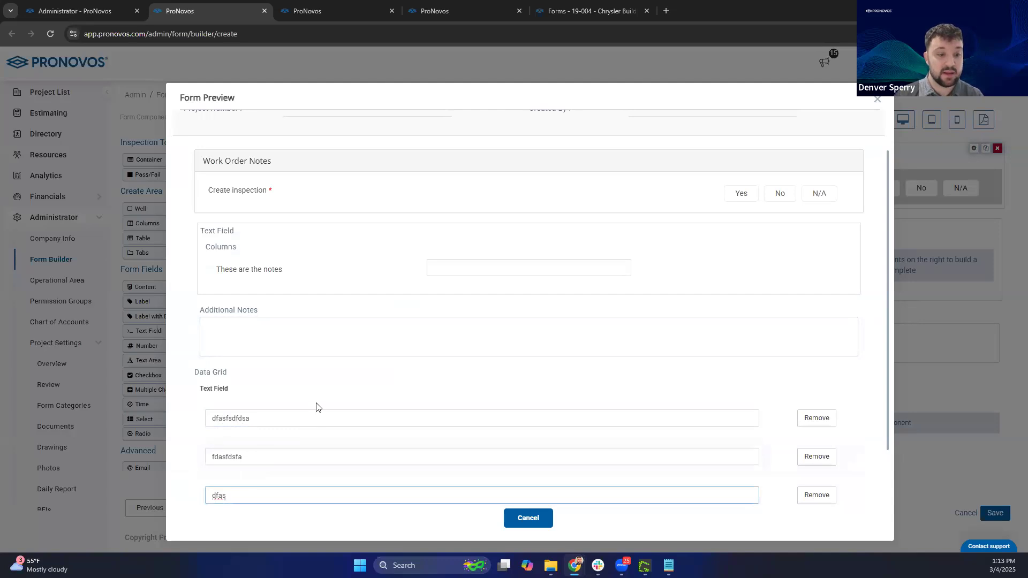
- Remove the third and second Data Grid rows in the form preview, confirming each deletion
{"action": "scroll", "coordinate": [317, 406], "scroll_direction": "down", "scroll_amount": 2}
{"action": "left_click_drag", "start_coordinate": [230, 295], "coordinate": [193, 298]}
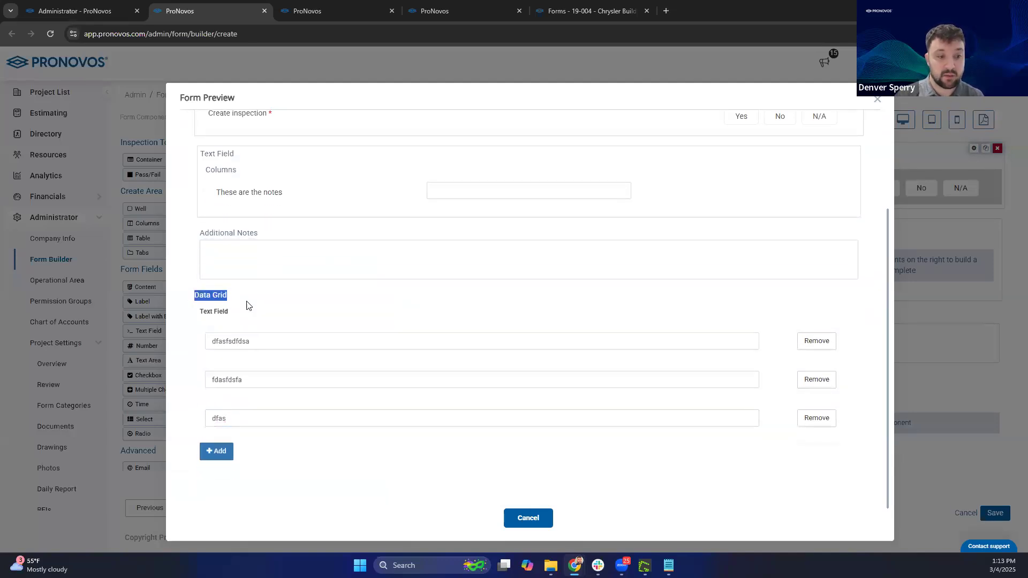
{"action": "left_click", "coordinate": [249, 301]}
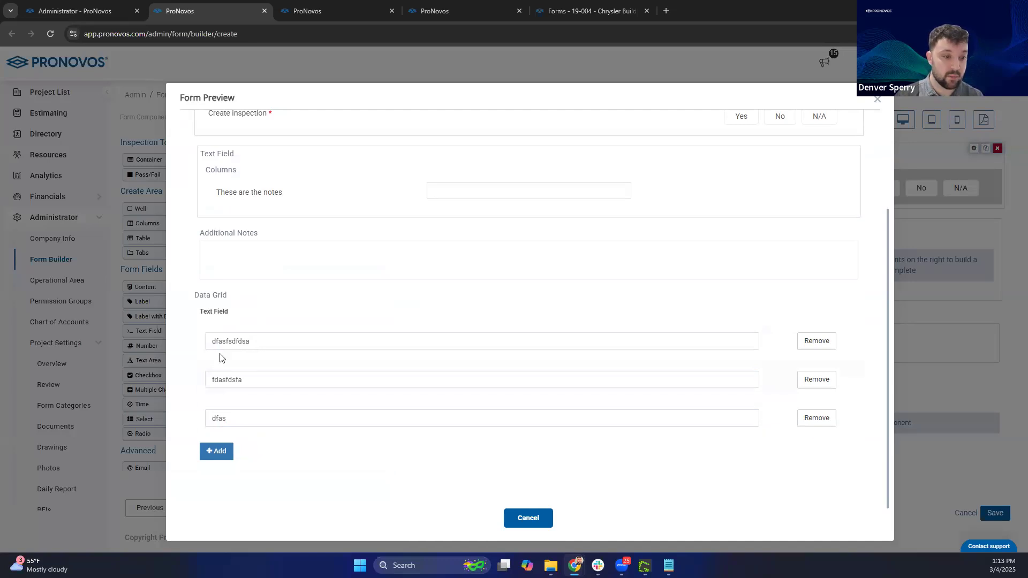
{"action": "left_click", "coordinate": [808, 415]}
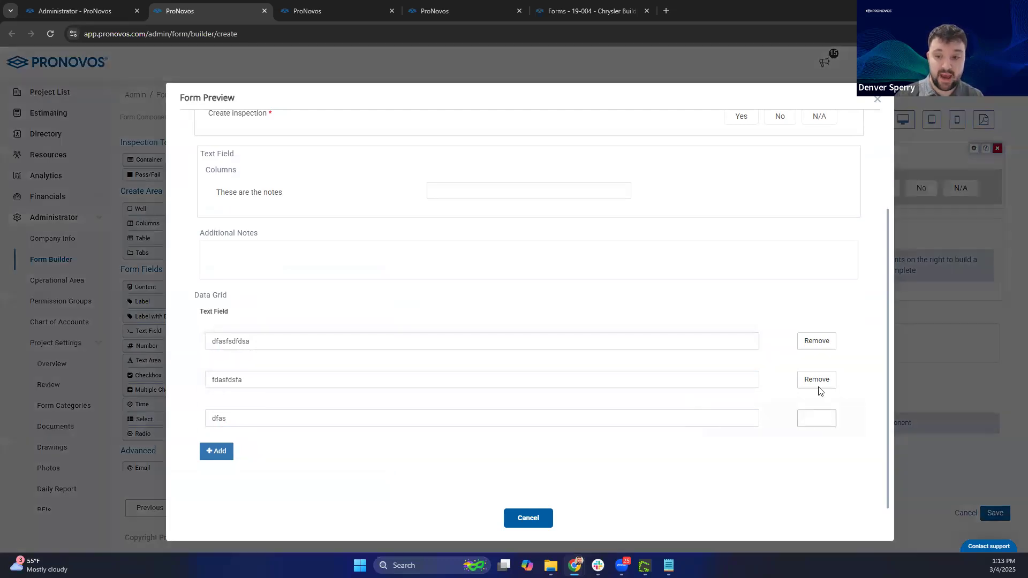
{"action": "key", "text": "Return"}
{"action": "left_click", "coordinate": [810, 424]}
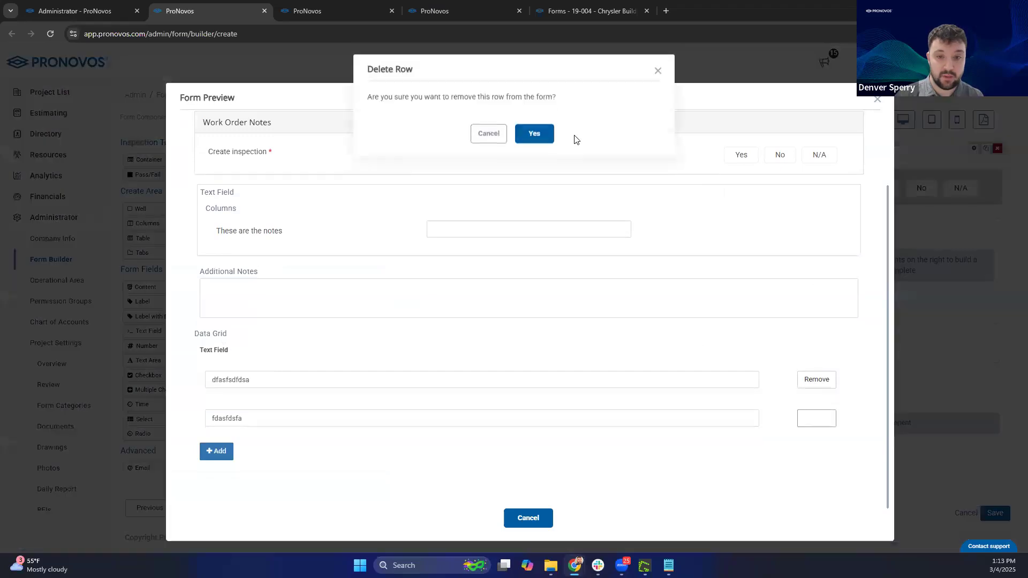
{"action": "key", "text": "Return"}
{"action": "left_click_drag", "start_coordinate": [231, 375], "coordinate": [197, 375]}
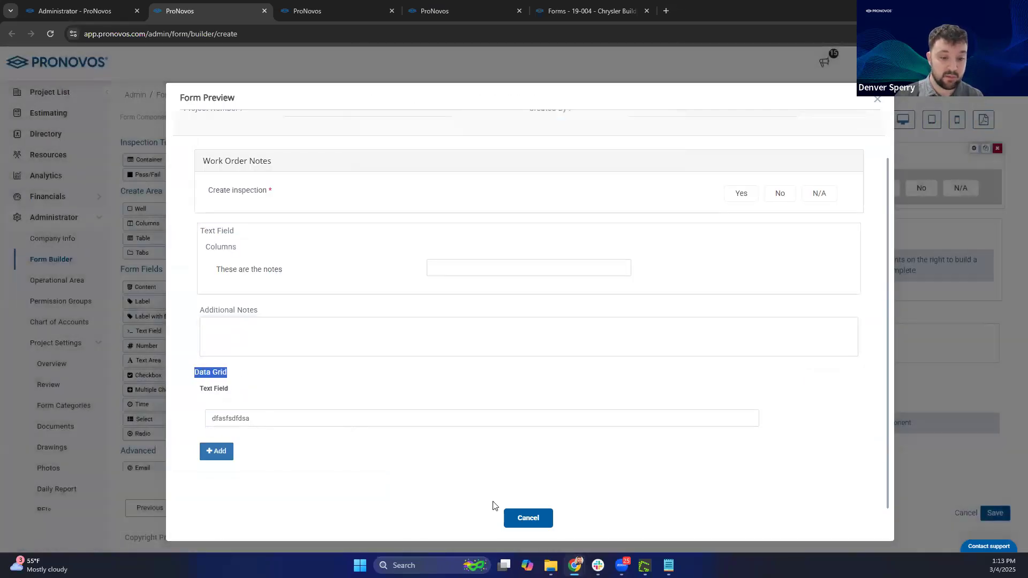
- Close the form preview and delete the Data Grid component from the template
{"action": "left_click", "coordinate": [526, 517]}
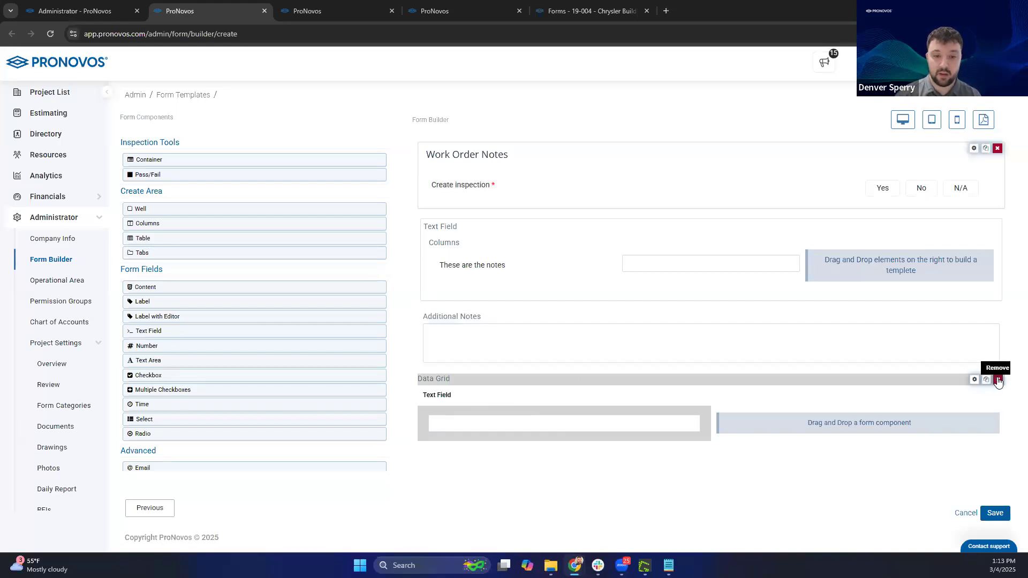
{"action": "left_click", "coordinate": [999, 381]}
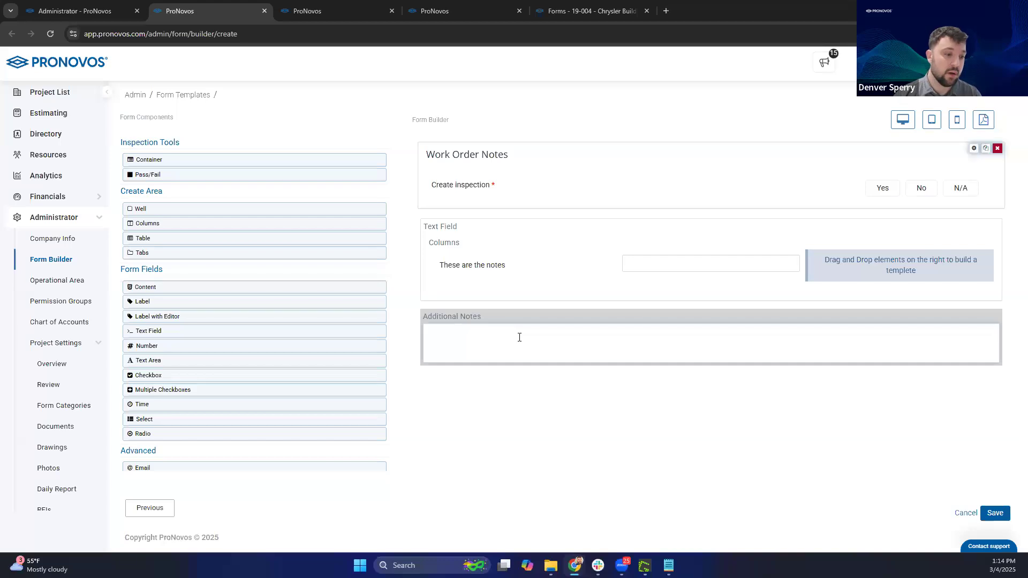
- Add a Checkbox component below Additional Notes, label it "Did this pass inspection" and save it
{"action": "left_click_drag", "start_coordinate": [138, 380], "coordinate": [415, 381]}
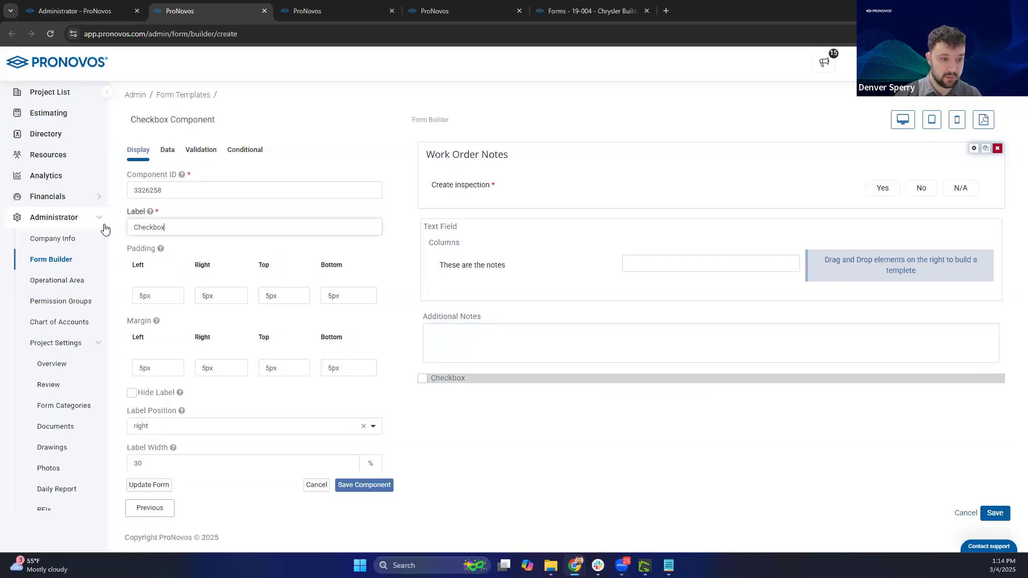
{"action": "type", "text": "Did this pass inspection"}
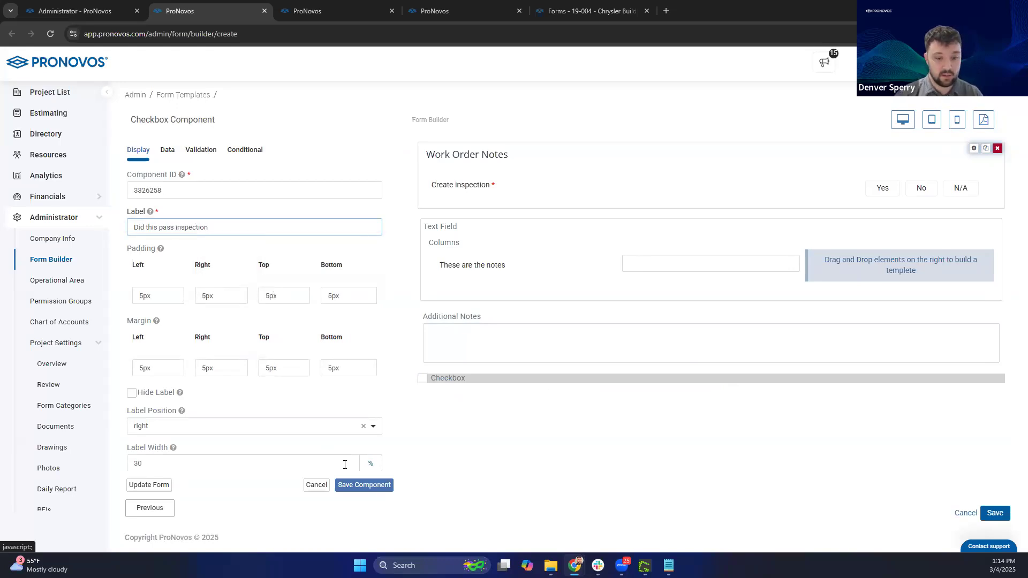
{"action": "left_click", "coordinate": [364, 485]}
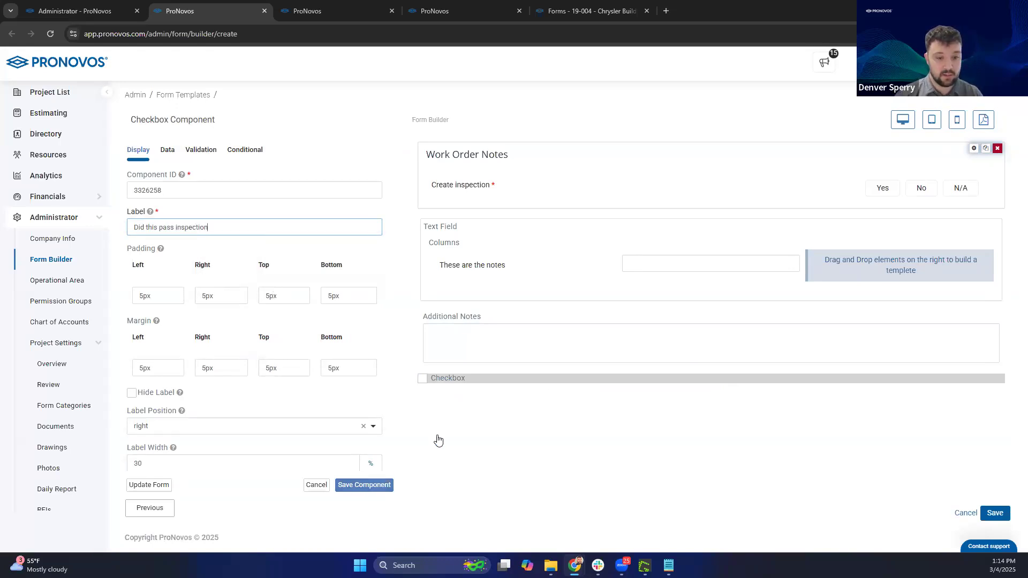
{"action": "left_click", "coordinate": [428, 377]}
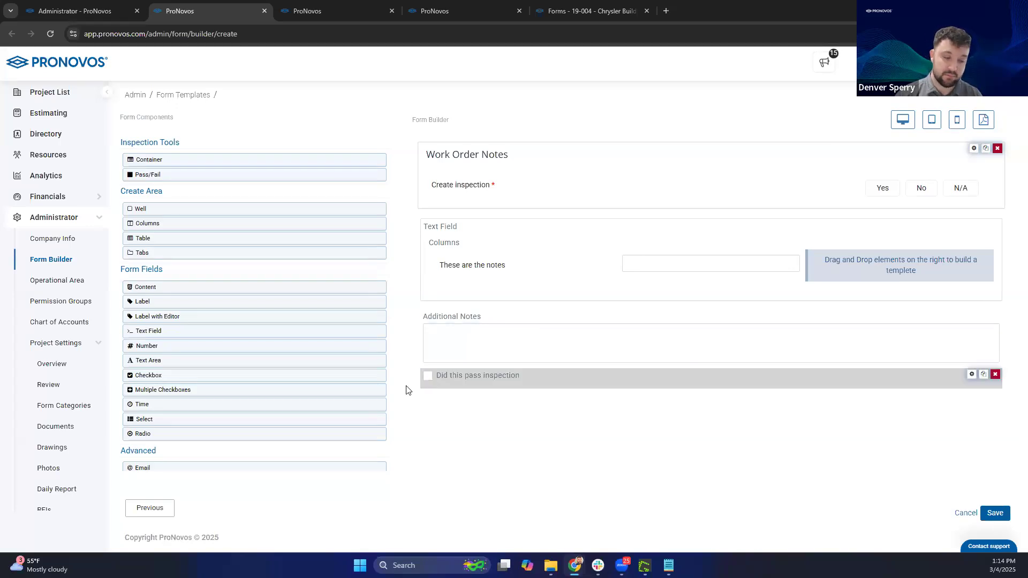
- Try out a Multiple Checkboxes component below the inspection checkbox, look through its display settings and cancel it
{"action": "mouse_move", "coordinate": [160, 393]}
{"action": "left_mouse_down"}
{"action": "mouse_move", "coordinate": [213, 404]}
{"action": "mouse_move", "coordinate": [517, 406]}
{"action": "mouse_move", "coordinate": [192, 379]}
{"action": "mouse_move", "coordinate": [169, 396]}
{"action": "mouse_move", "coordinate": [163, 389]}
{"action": "left_mouse_up"}
{"action": "scroll", "coordinate": [257, 331], "scroll_direction": "down", "scroll_amount": 3}
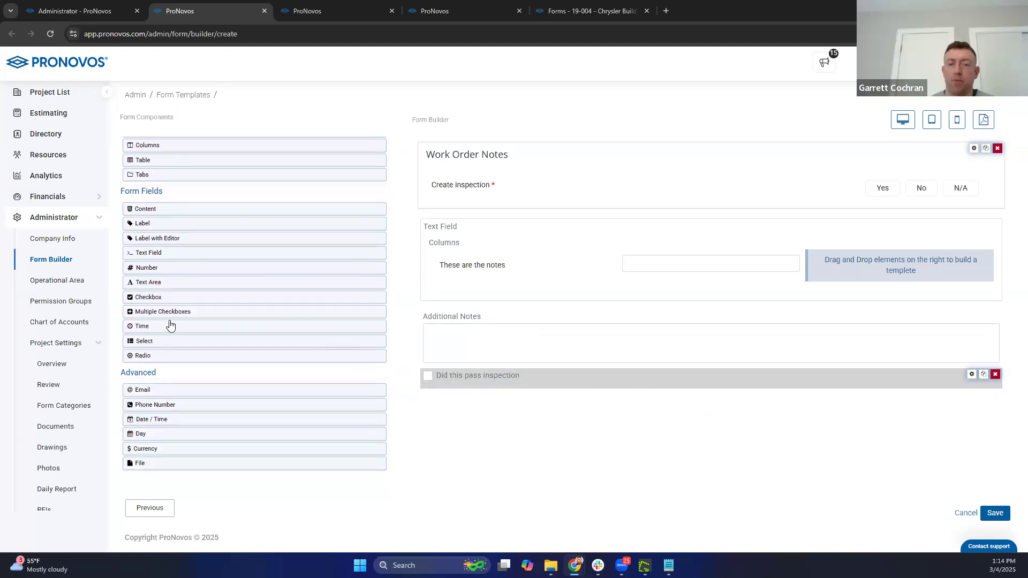
{"action": "left_click_drag", "start_coordinate": [166, 316], "coordinate": [489, 395]}
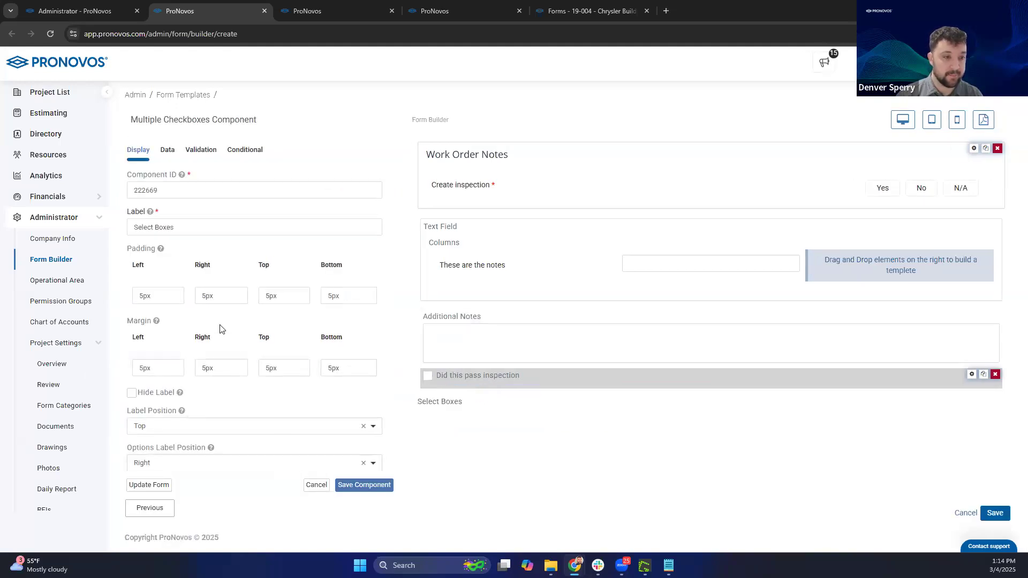
{"action": "scroll", "coordinate": [192, 334], "scroll_direction": "down", "scroll_amount": 1}
{"action": "scroll", "coordinate": [191, 334], "scroll_direction": "down", "scroll_amount": 4}
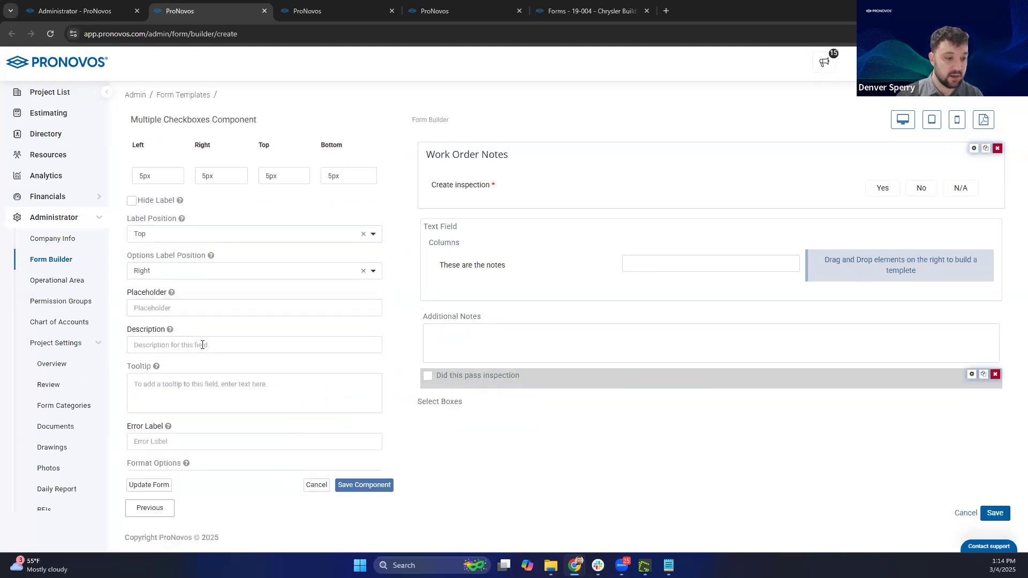
{"action": "left_click", "coordinate": [314, 486]}
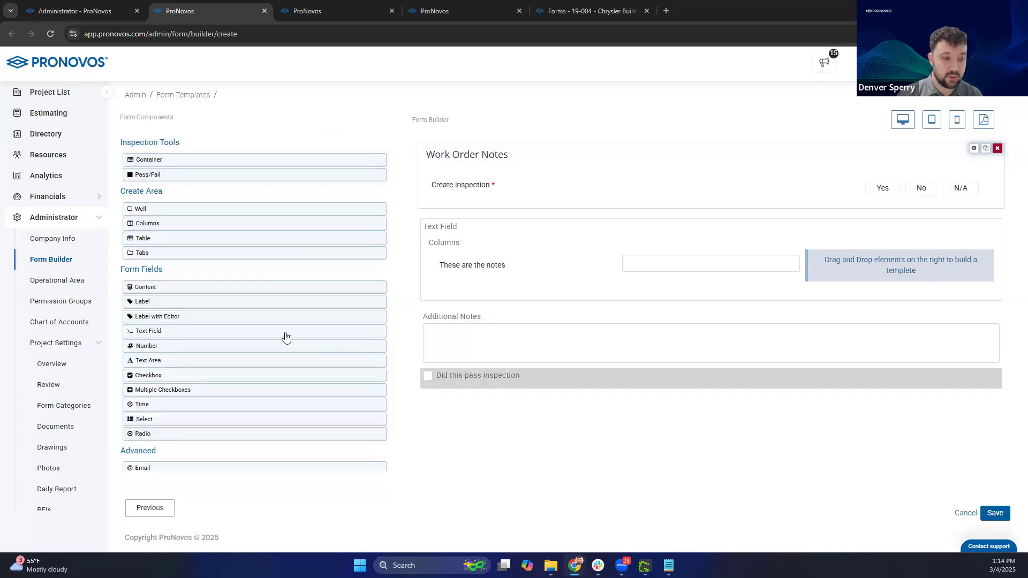
- Add a Select component below the inspection checkbox and label it "Select Reason"
{"action": "scroll", "coordinate": [284, 337], "scroll_direction": "down", "scroll_amount": 2}
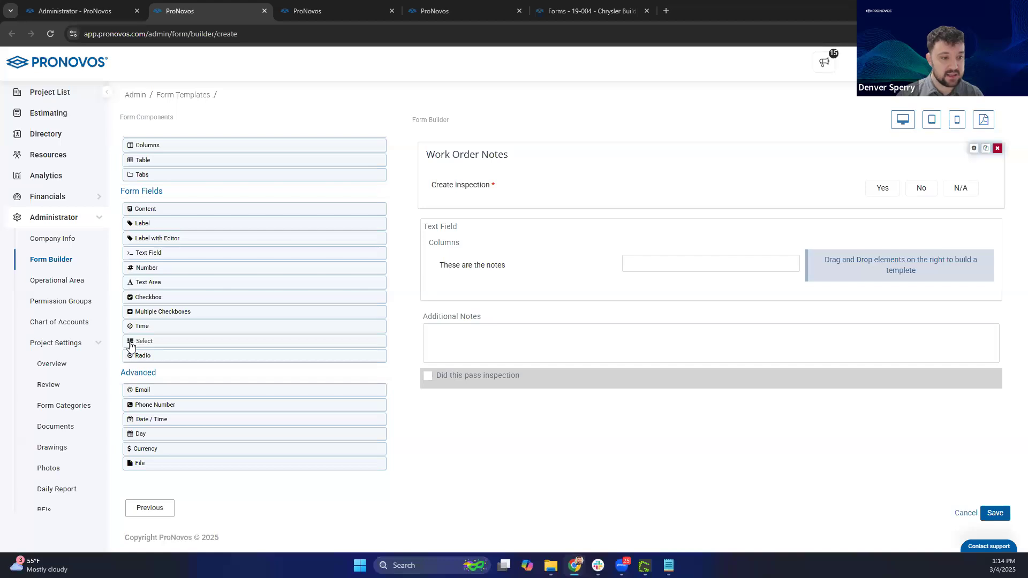
{"action": "left_click_drag", "start_coordinate": [471, 426], "coordinate": [443, 397]}
{"action": "left_click", "coordinate": [165, 222]}
{"action": "key", "text": "ctrl+a"}
{"action": "type", "text": "Select"}
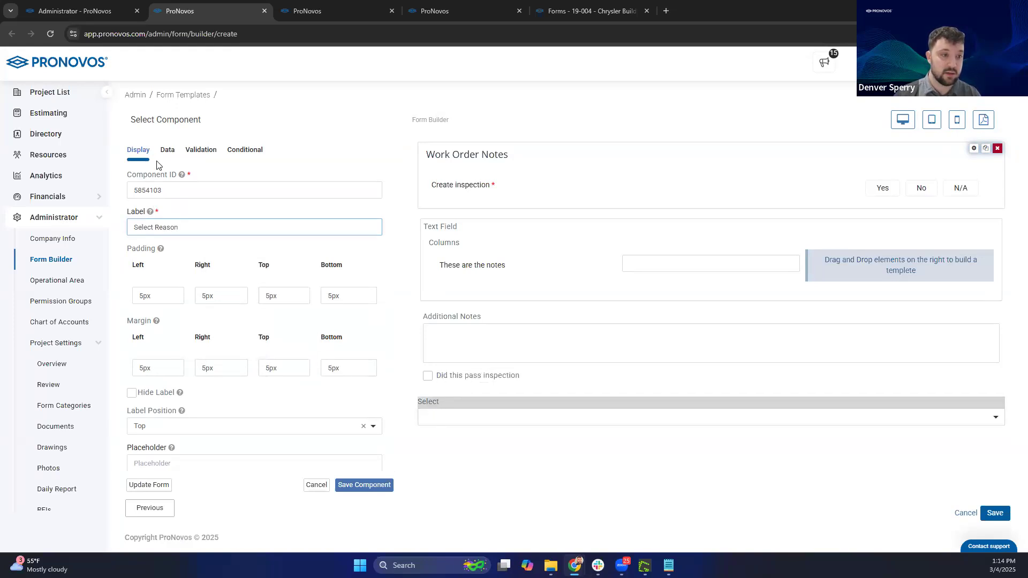
- Enter "Yes", "No" and "Maybe" as the Select component's data source values and save the component
{"action": "left_click", "coordinate": [167, 152]}
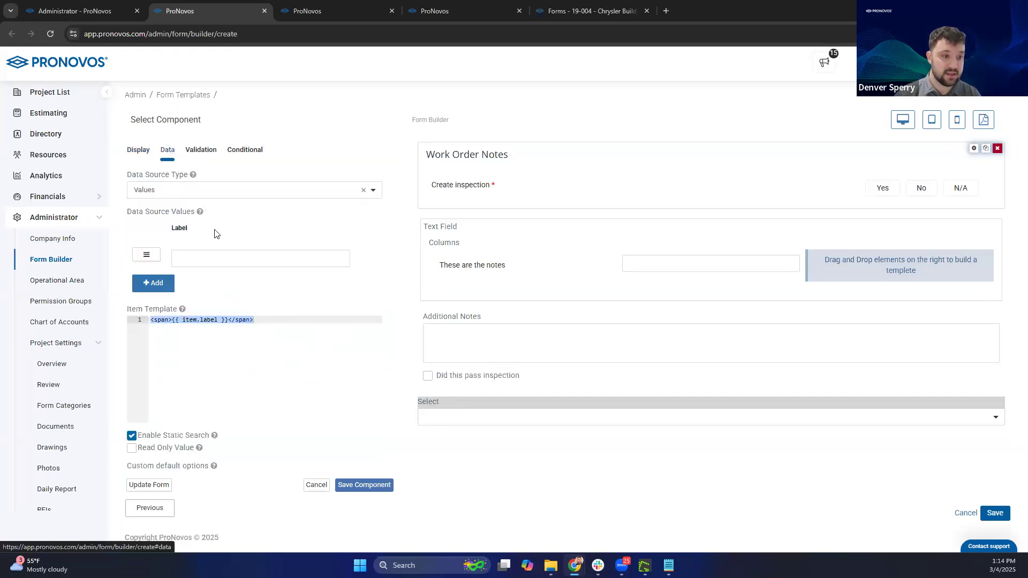
{"action": "left_click", "coordinate": [190, 259]}
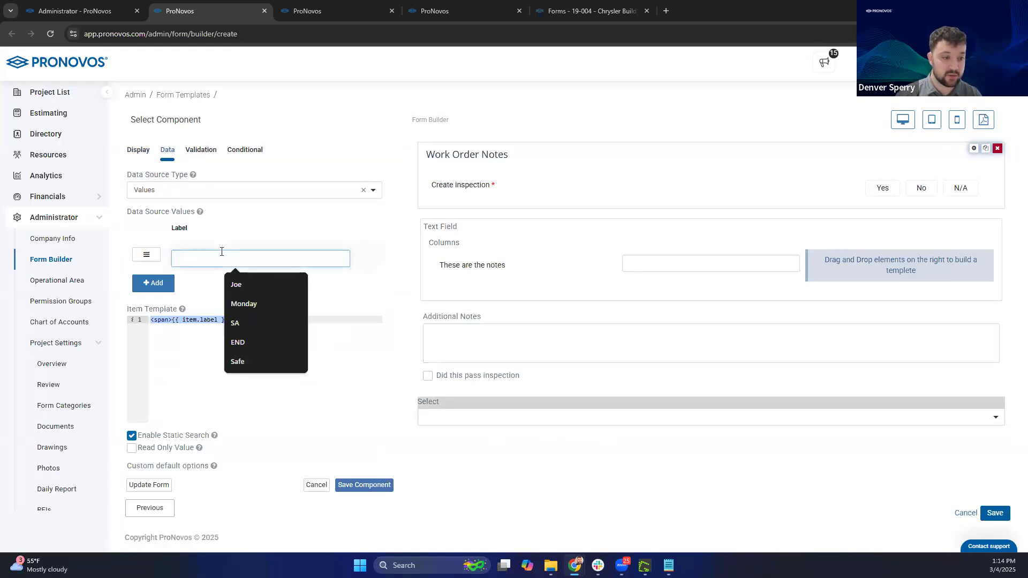
{"action": "type", "text": "Yes"}
{"action": "left_click", "coordinate": [154, 283]}
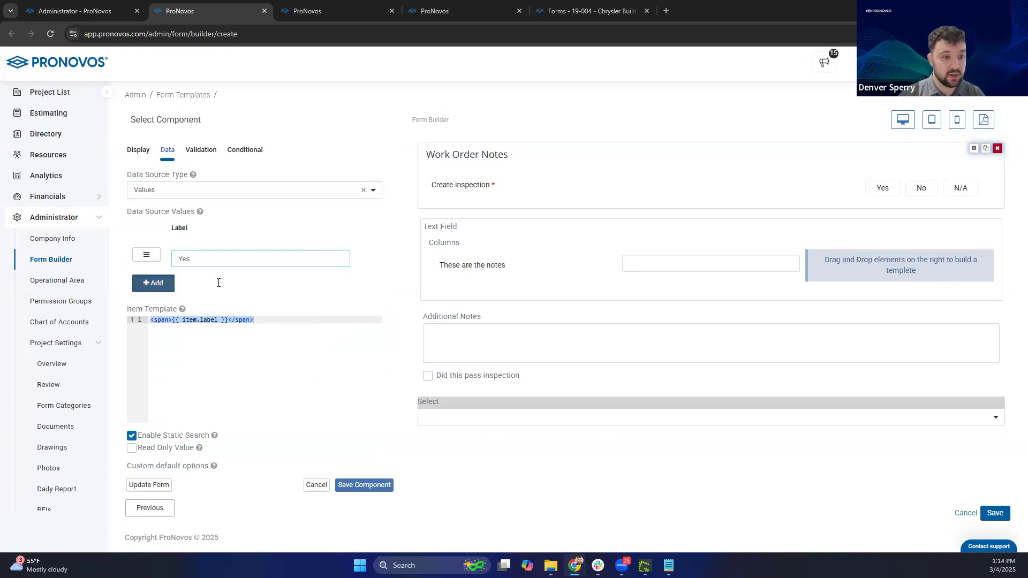
{"action": "left_click", "coordinate": [220, 289]}
{"action": "type", "text": "No"}
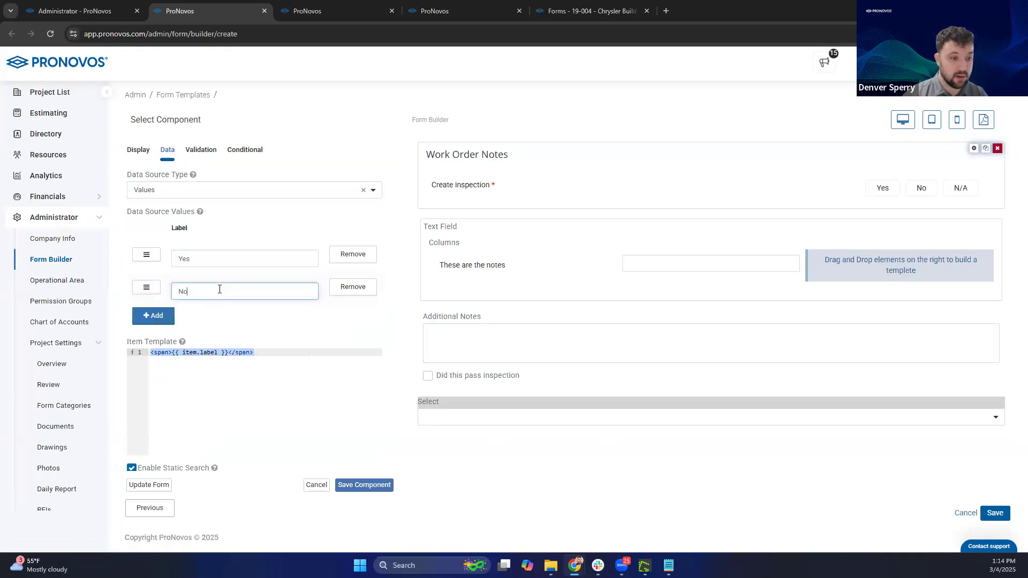
{"action": "left_click", "coordinate": [166, 319]}
{"action": "left_click", "coordinate": [207, 328]}
{"action": "type", "text": "Maybe"}
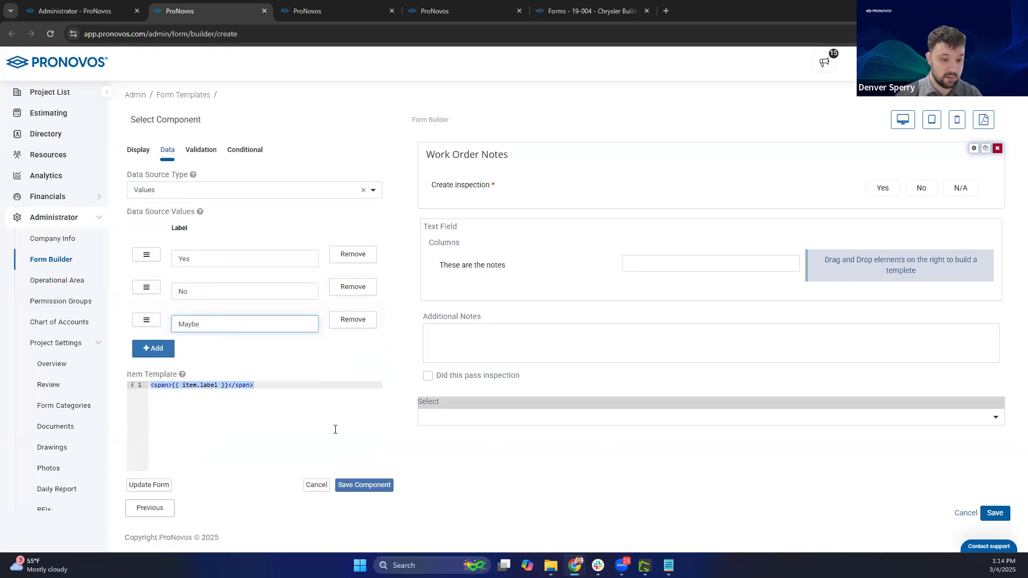
{"action": "left_click", "coordinate": [384, 485]}
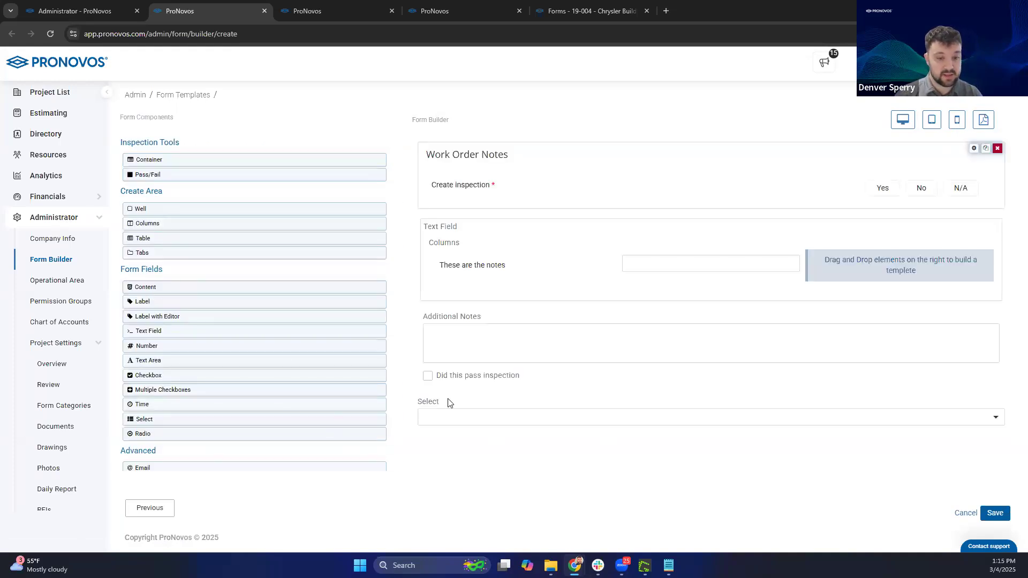
- Expand the new Select component's option list, search it for "ye" and collapse it
{"action": "left_click", "coordinate": [995, 419]}
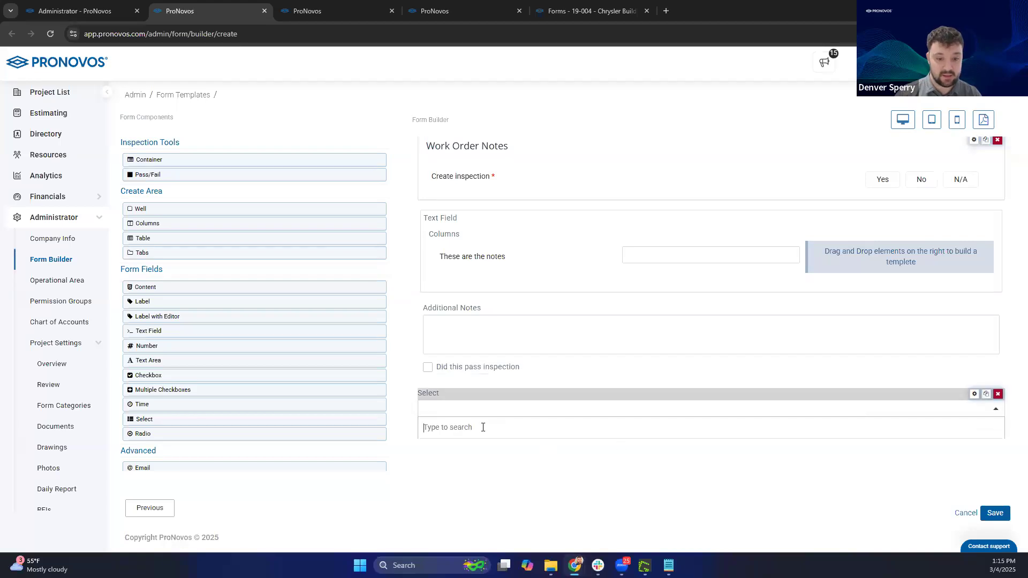
{"action": "type", "text": "ye"}
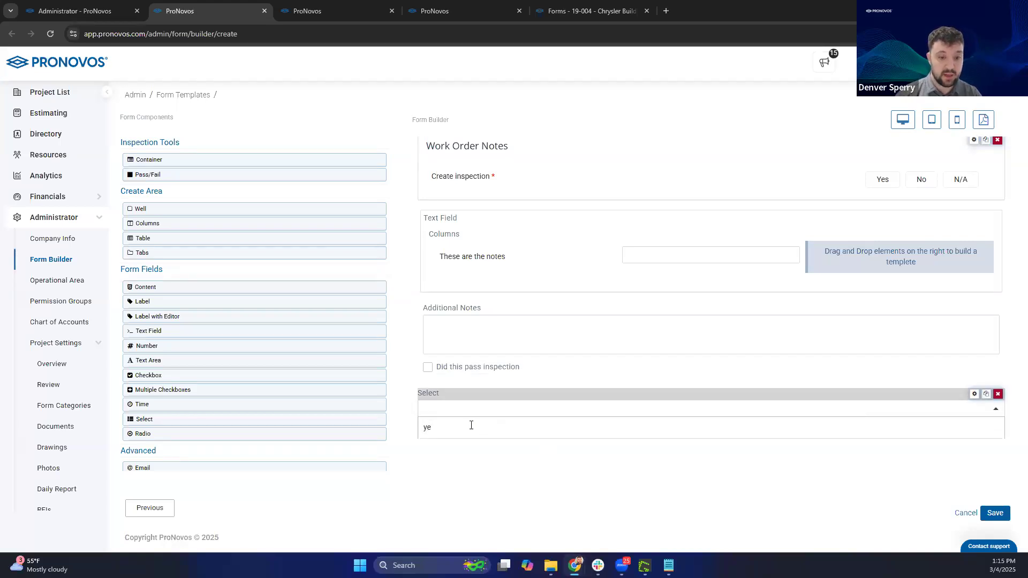
{"action": "left_click", "coordinate": [995, 410]}
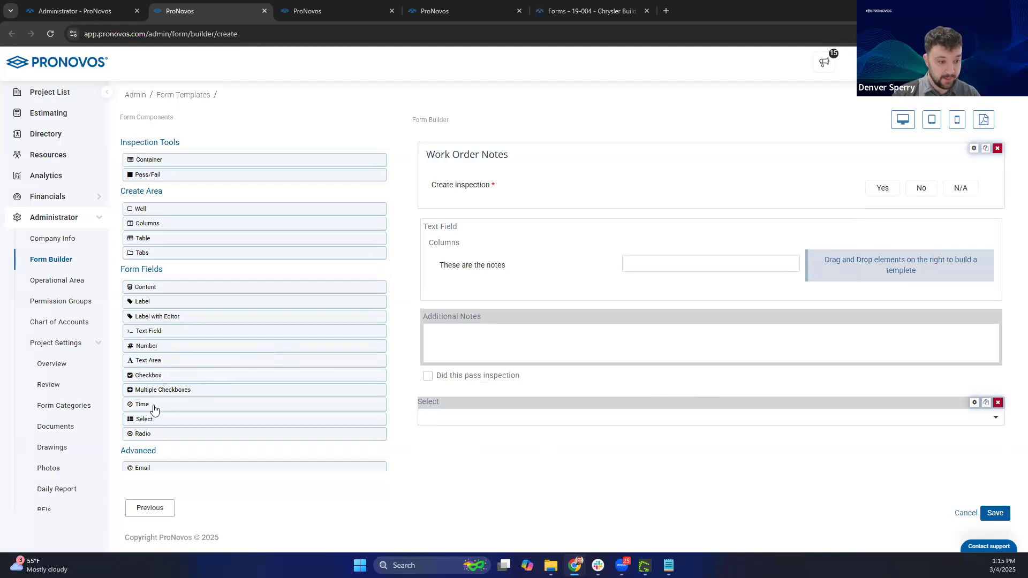
- Try out a Day component below the Select component and delete it
{"action": "scroll", "coordinate": [153, 426], "scroll_direction": "down", "scroll_amount": 2}
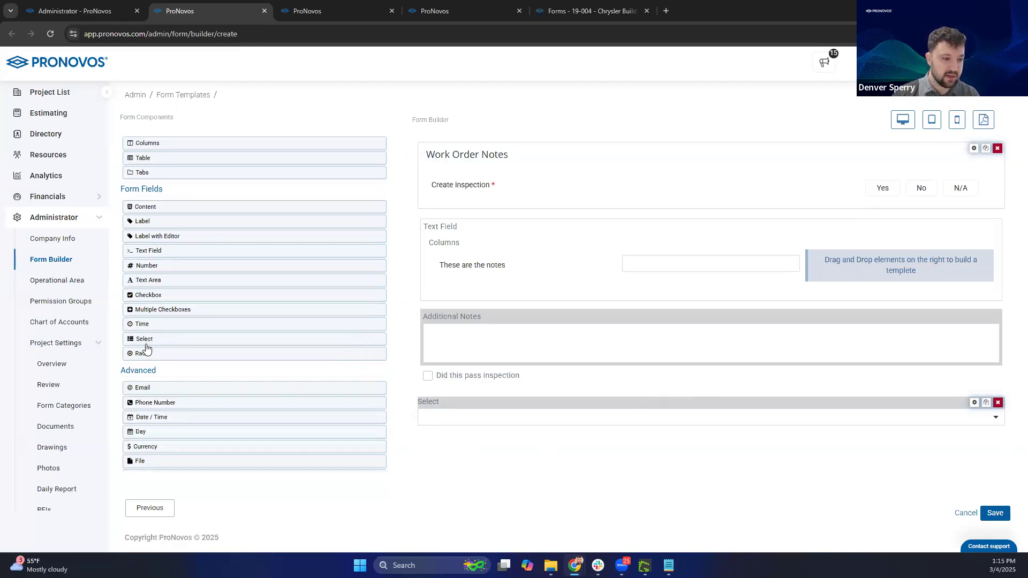
{"action": "scroll", "coordinate": [174, 372], "scroll_direction": "down", "scroll_amount": 1}
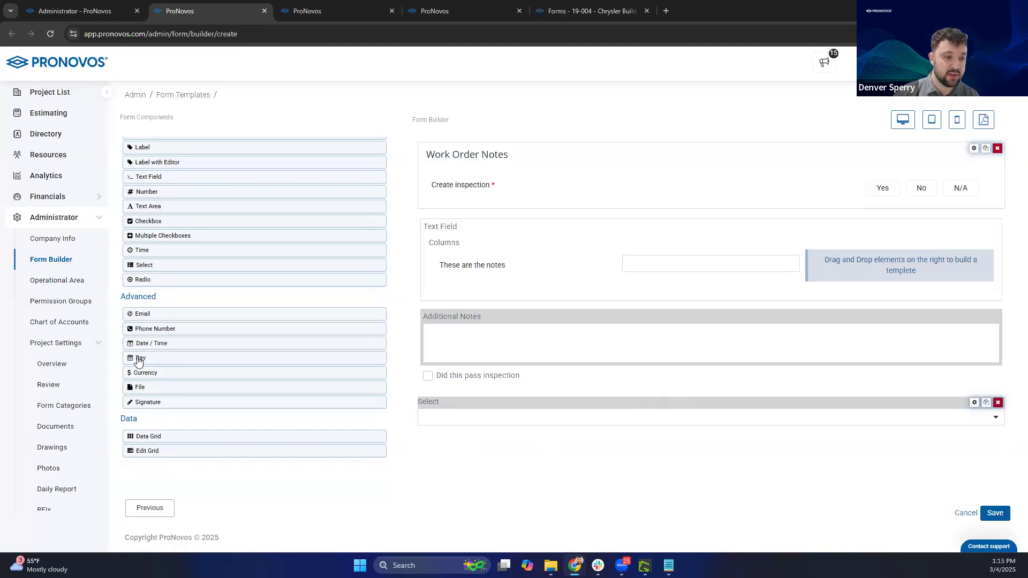
{"action": "left_click_drag", "start_coordinate": [141, 362], "coordinate": [454, 436]}
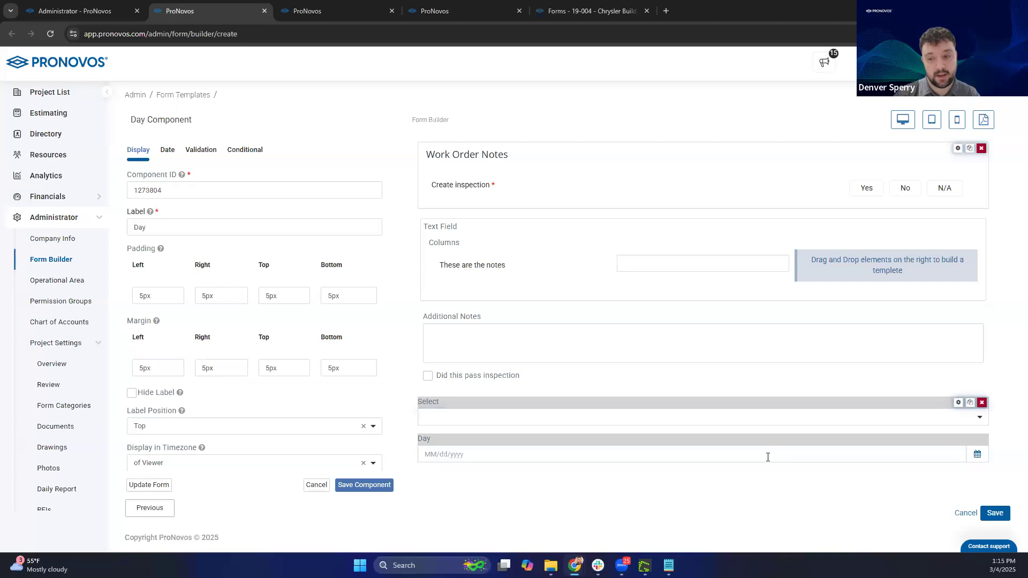
{"action": "left_click", "coordinate": [982, 439]}
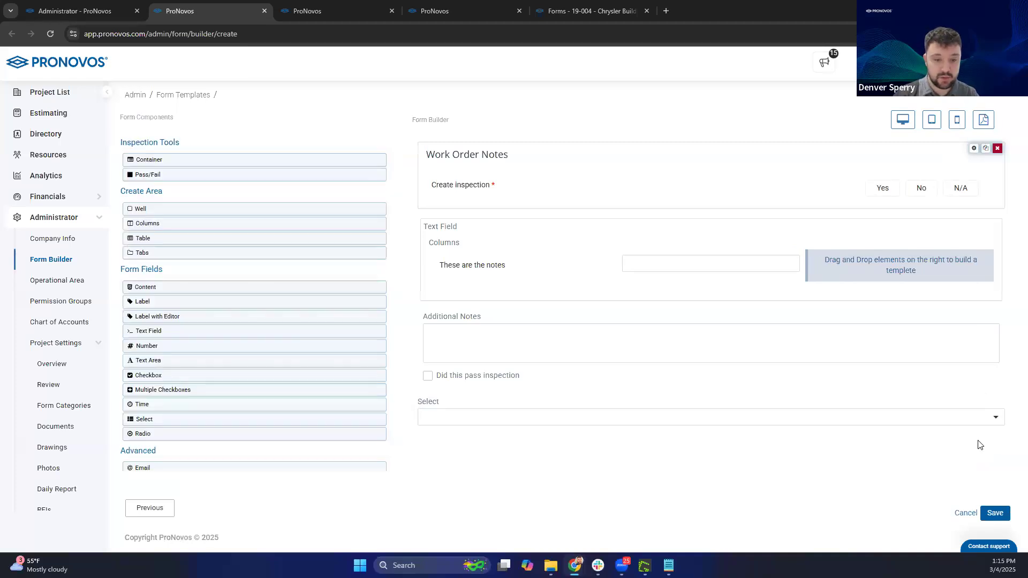
- Add a File component below the Select component, label it "Upload Photos" and save the component
{"action": "scroll", "coordinate": [231, 371], "scroll_direction": "down", "scroll_amount": 3}
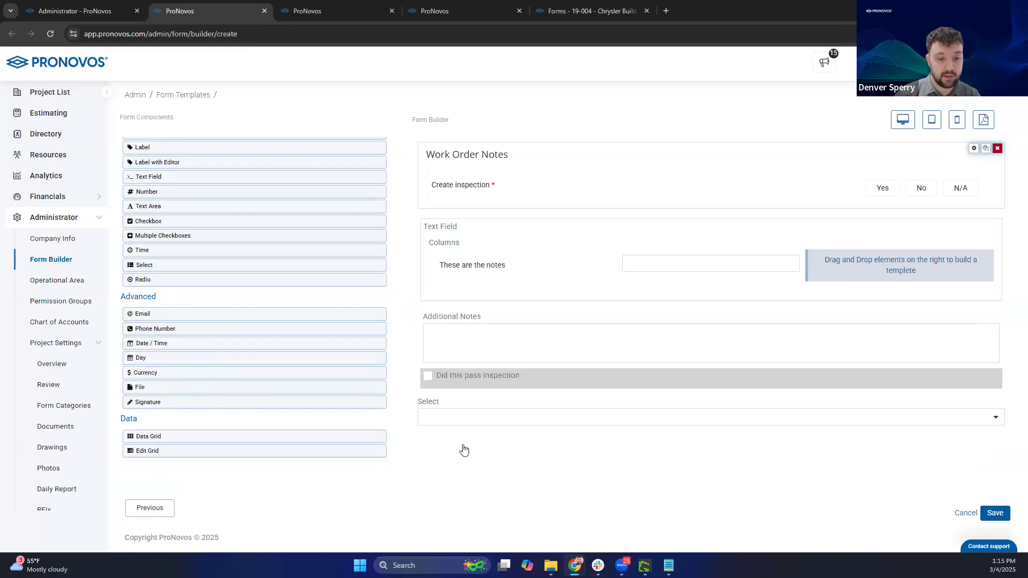
{"action": "mouse_move", "coordinate": [173, 391]}
{"action": "left_mouse_down"}
{"action": "mouse_move", "coordinate": [180, 407]}
{"action": "mouse_move", "coordinate": [175, 394]}
{"action": "left_mouse_up"}
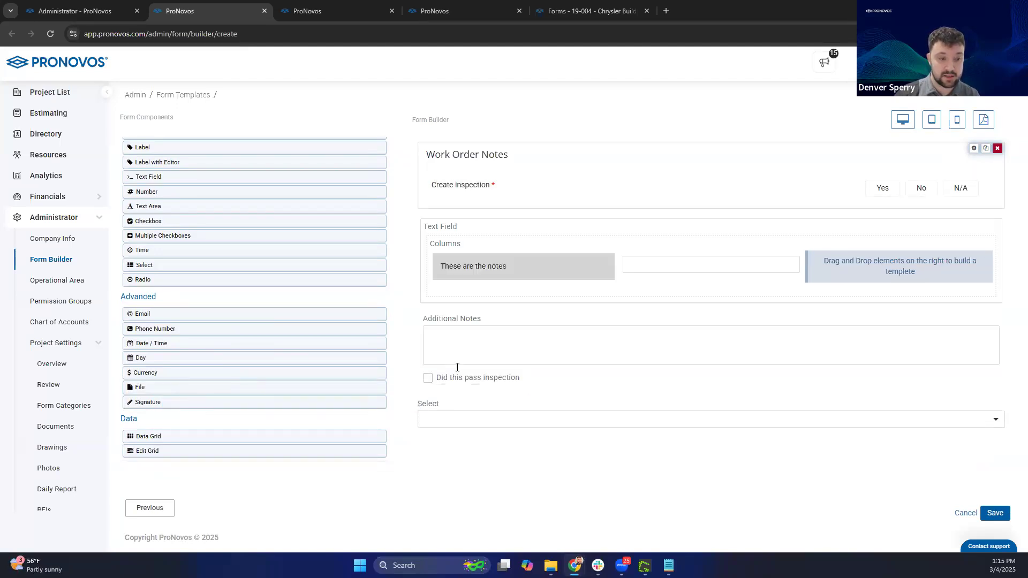
{"action": "left_click_drag", "start_coordinate": [136, 391], "coordinate": [459, 443]}
{"action": "left_click", "coordinate": [168, 225]}
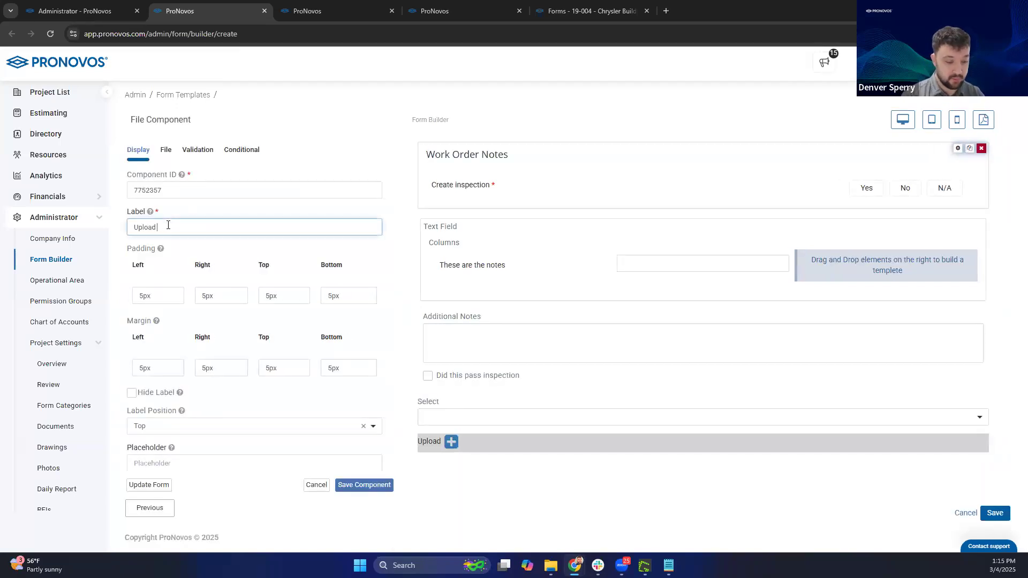
{"action": "type", "text": "Photos"}
{"action": "left_click", "coordinate": [367, 485]}
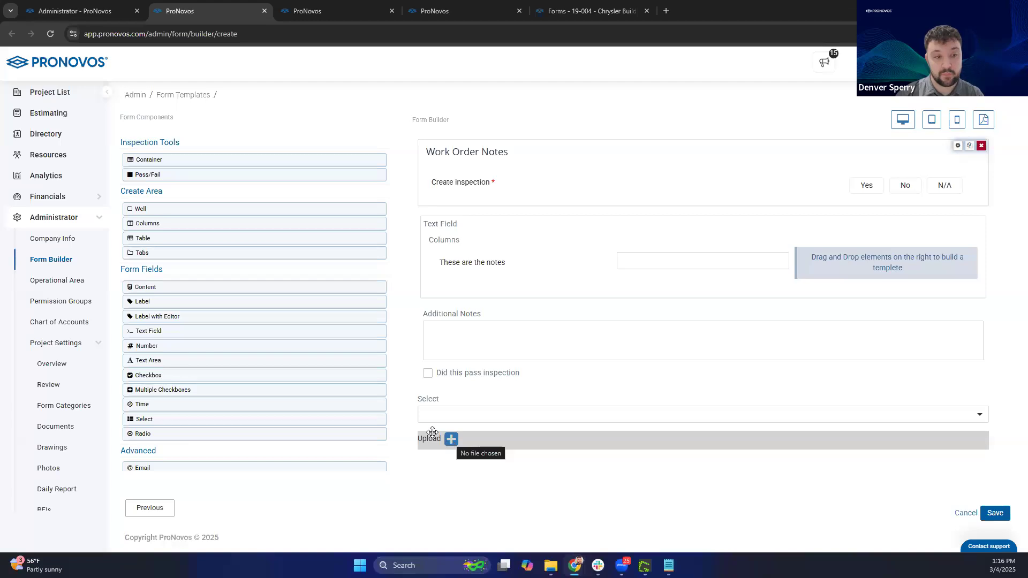
- Add a Signature component below the file upload and save it with its default settings
{"action": "scroll", "coordinate": [258, 305], "scroll_direction": "down", "scroll_amount": 3}
{"action": "scroll", "coordinate": [259, 306], "scroll_direction": "down", "scroll_amount": 1}
{"action": "mouse_move", "coordinate": [166, 409]}
{"action": "left_mouse_down"}
{"action": "mouse_move", "coordinate": [460, 423]}
{"action": "mouse_move", "coordinate": [461, 465]}
{"action": "mouse_move", "coordinate": [457, 439]}
{"action": "left_mouse_up"}
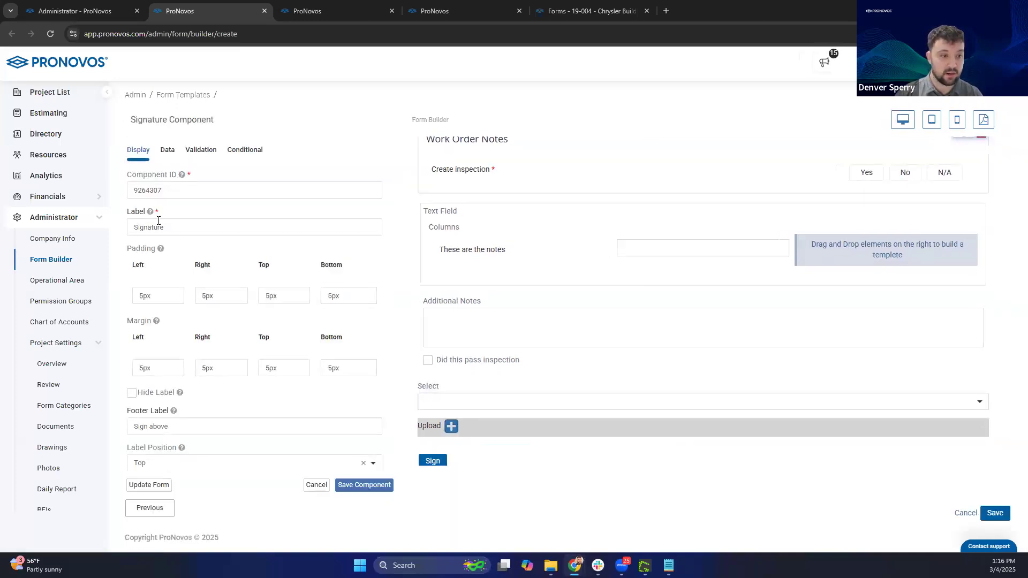
{"action": "left_click", "coordinate": [364, 485]}
- Preview the form in desktop view, draw a trial signature in its signature field and discard it
{"action": "scroll", "coordinate": [905, 125], "scroll_direction": "down", "scroll_amount": 1}
{"action": "left_click", "coordinate": [901, 121]}
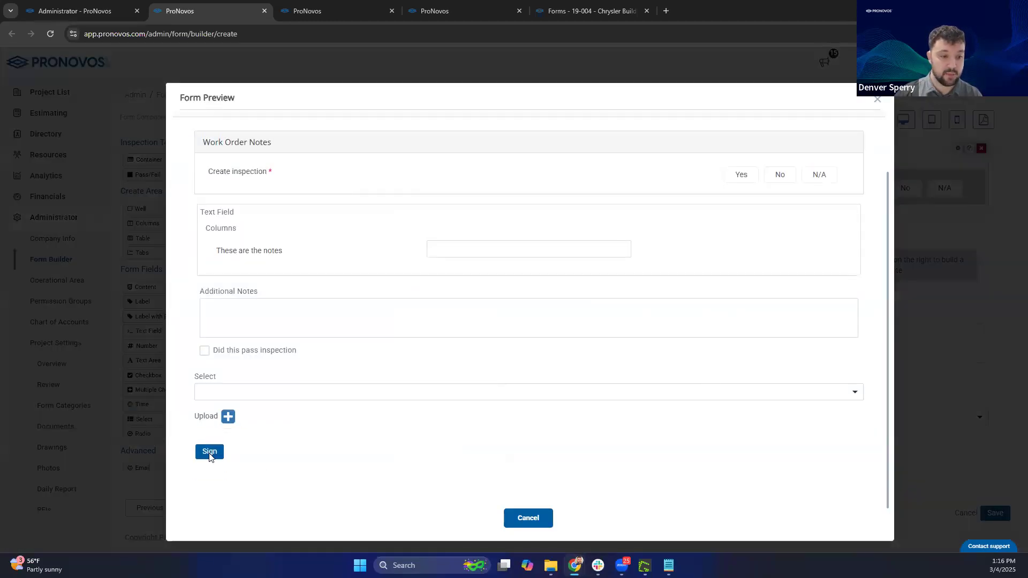
{"action": "left_click", "coordinate": [209, 452]}
{"action": "mouse_move", "coordinate": [284, 229]}
{"action": "left_mouse_down"}
{"action": "mouse_move", "coordinate": [534, 263]}
{"action": "mouse_move", "coordinate": [693, 222]}
{"action": "left_mouse_up"}
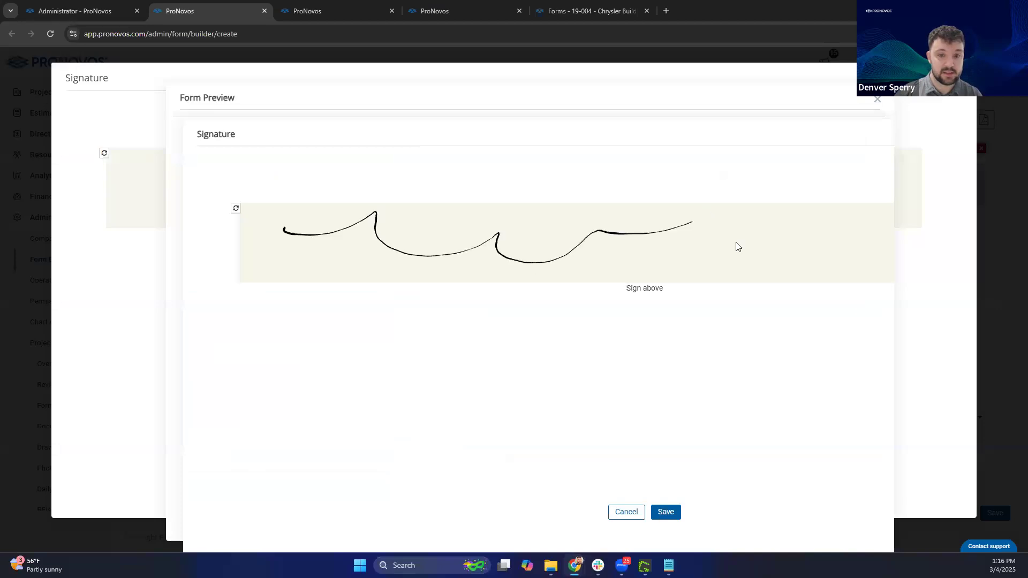
{"action": "left_click", "coordinate": [626, 511]}
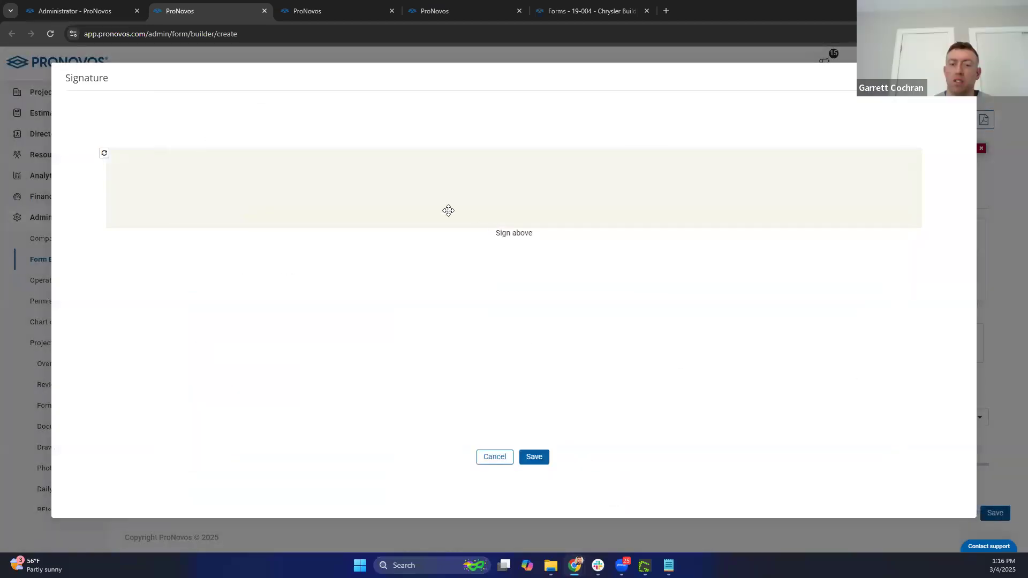
{"action": "left_click", "coordinate": [495, 458]}
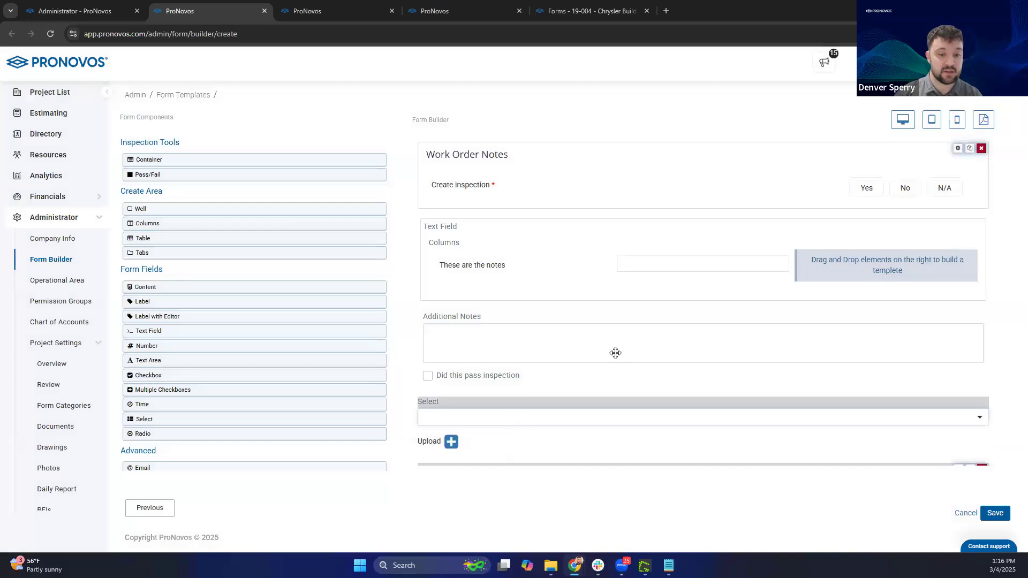
- Save the form template and publish Test Field Work Order from the list of form templates
{"action": "left_click", "coordinate": [652, 356]}
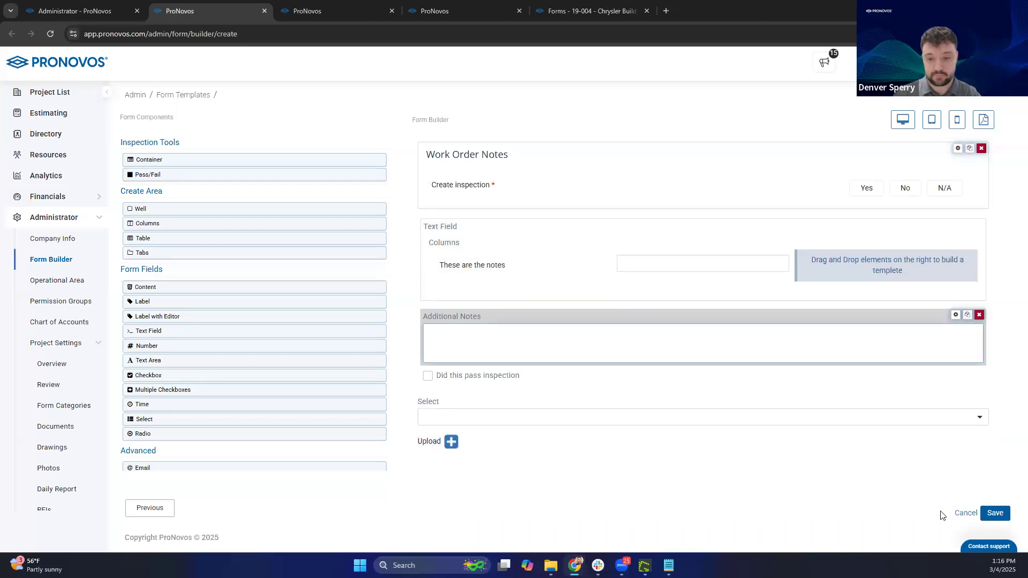
{"action": "left_click", "coordinate": [996, 515]}
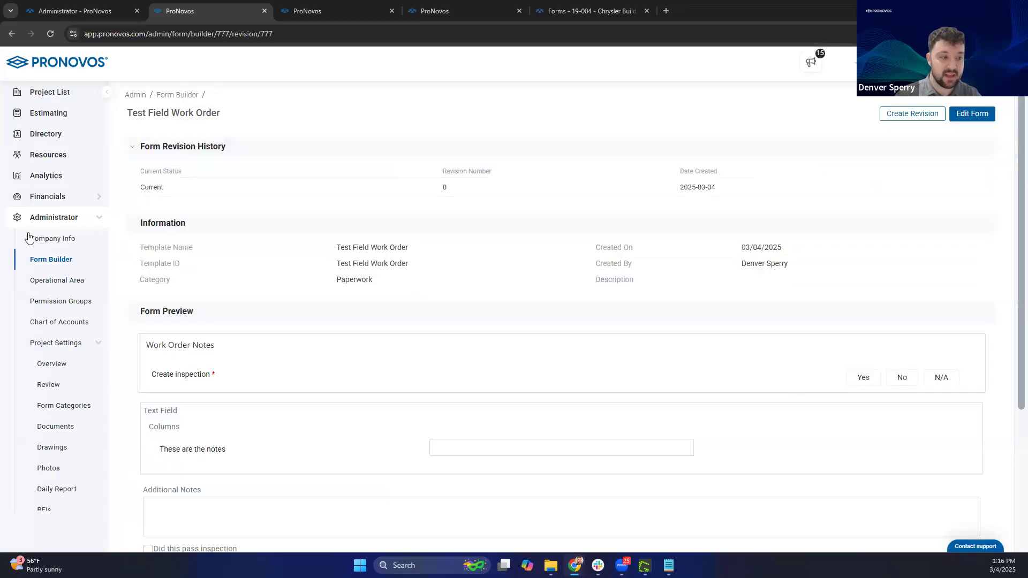
{"action": "left_click", "coordinate": [48, 260]}
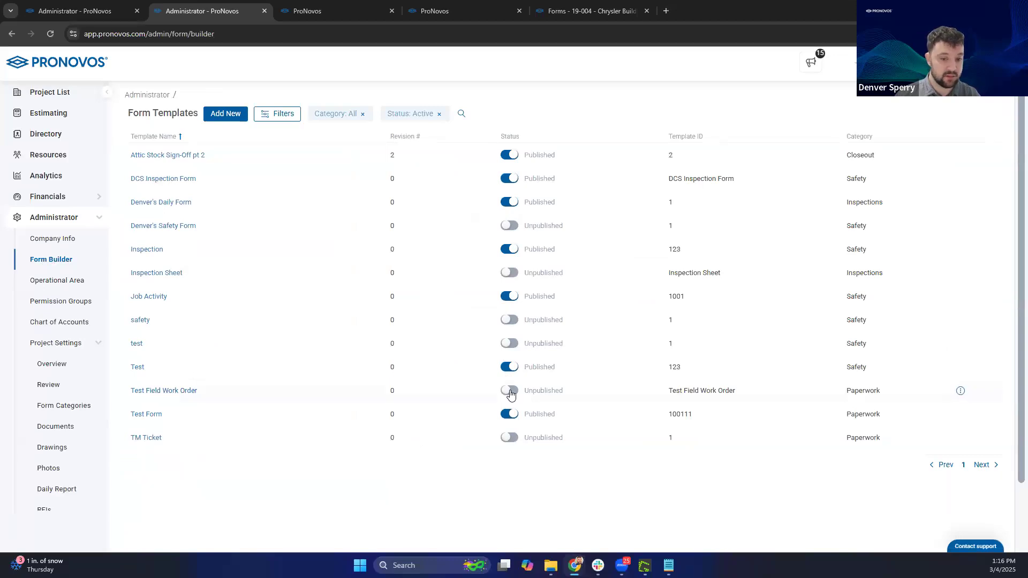
{"action": "left_click", "coordinate": [510, 394]}
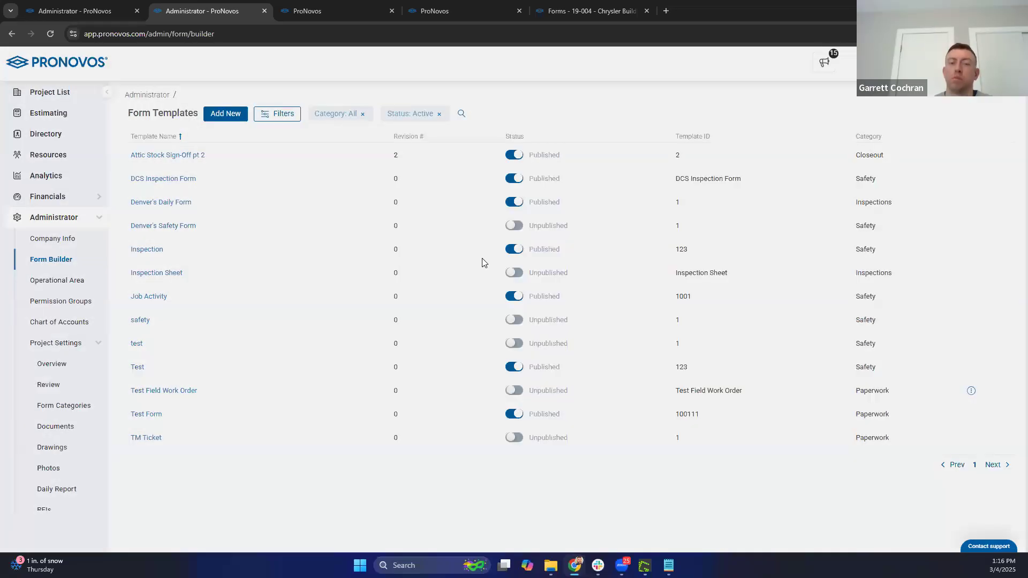
{"action": "left_click", "coordinate": [527, 124]}
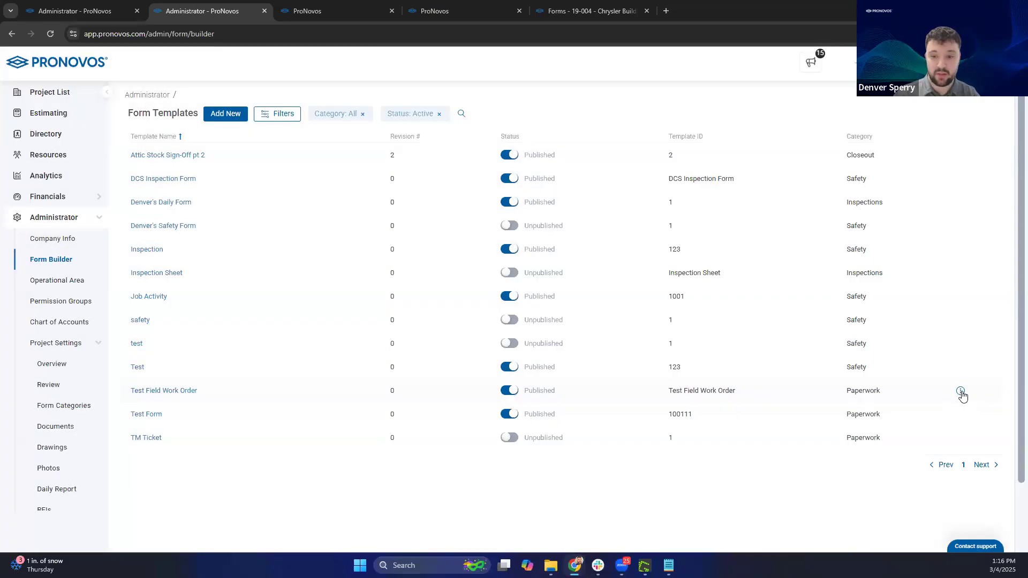
- Open the project access settings of Test Field Work Order and grant access to all active CALIFORNIA projects
{"action": "left_click", "coordinate": [961, 395]}
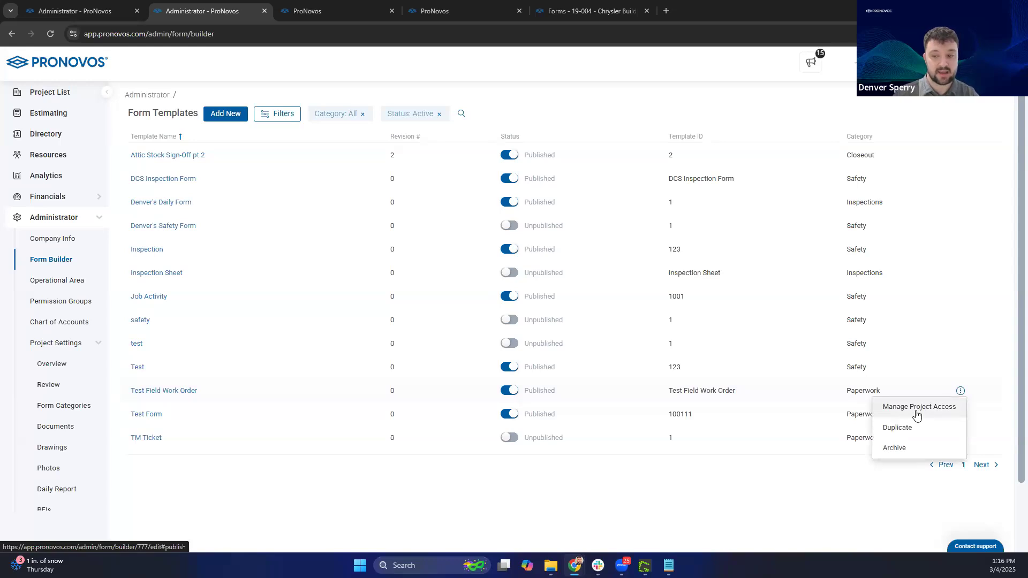
{"action": "left_click", "coordinate": [917, 408]}
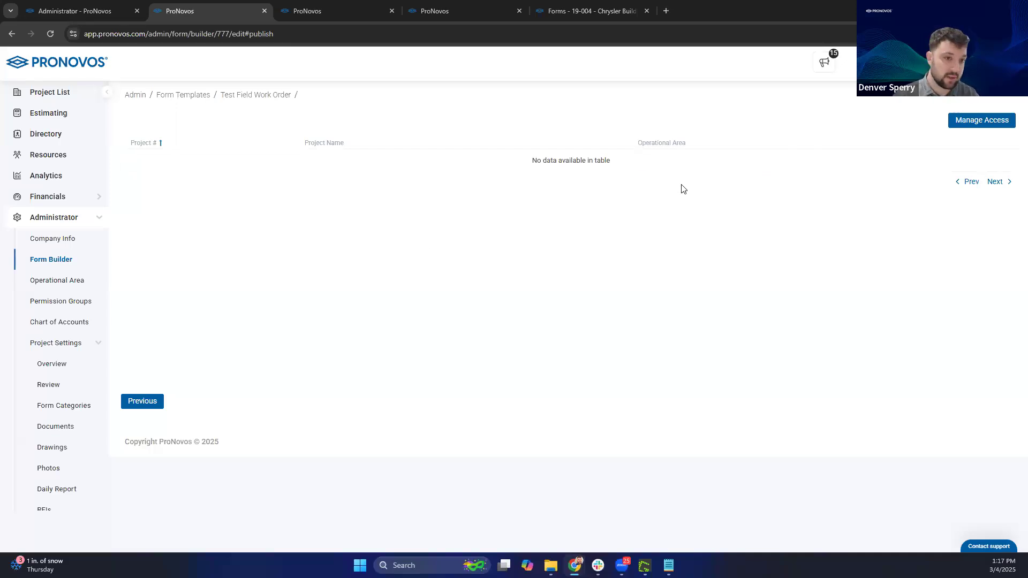
{"action": "left_click", "coordinate": [981, 122]}
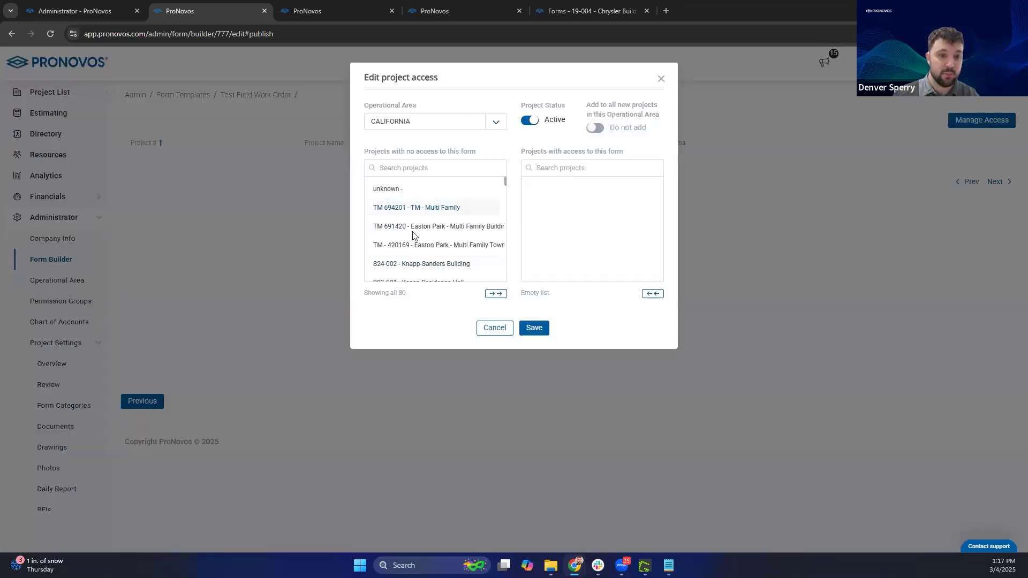
{"action": "left_click", "coordinate": [422, 207]}
{"action": "left_click", "coordinate": [420, 264]}
{"action": "left_click", "coordinate": [393, 228]}
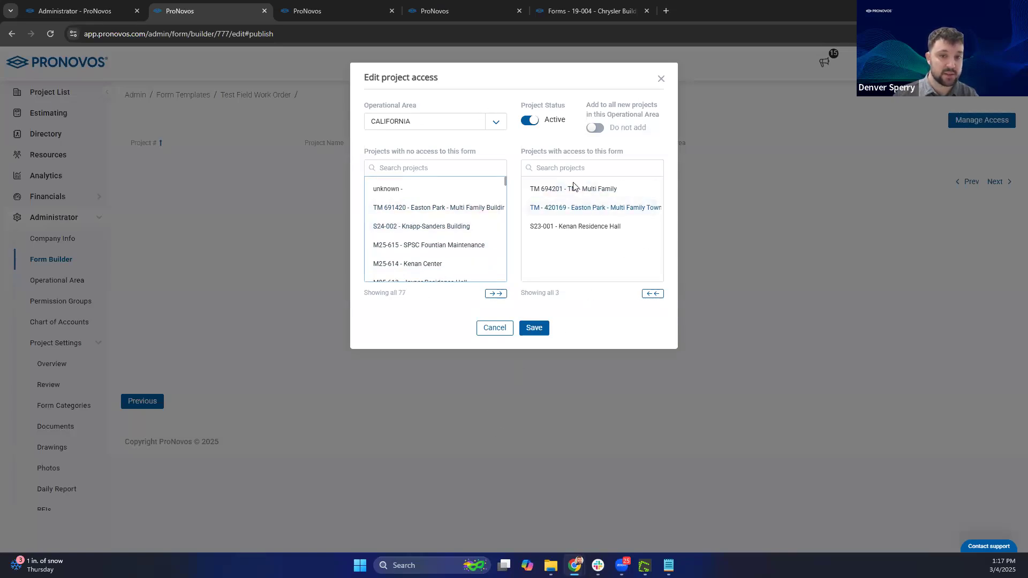
{"action": "left_click", "coordinate": [494, 294]}
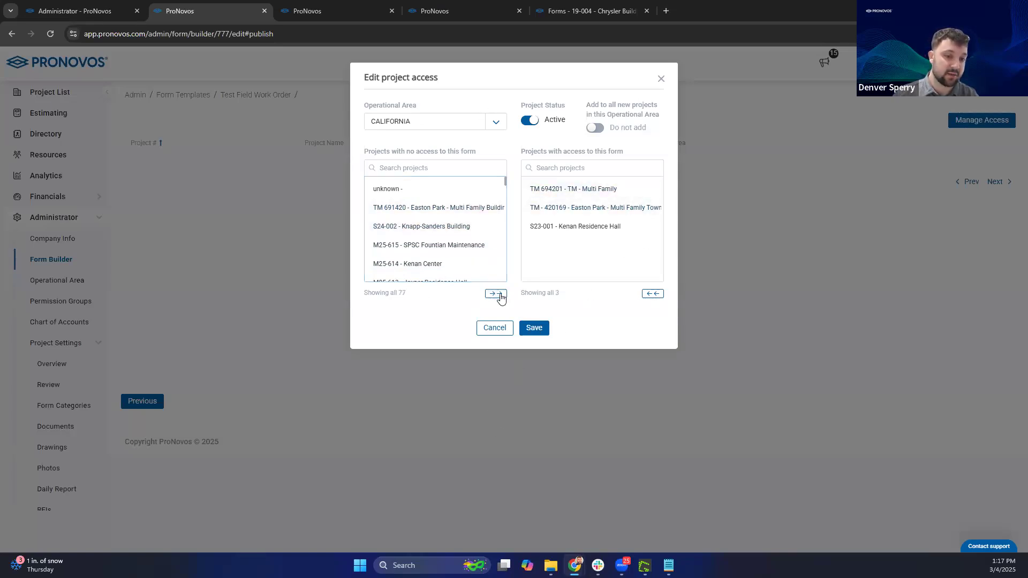
- Enable adding the form to all new projects in the CALIFORNIA operational area and save the project access
{"action": "left_click_drag", "start_coordinate": [587, 105], "coordinate": [653, 107]}
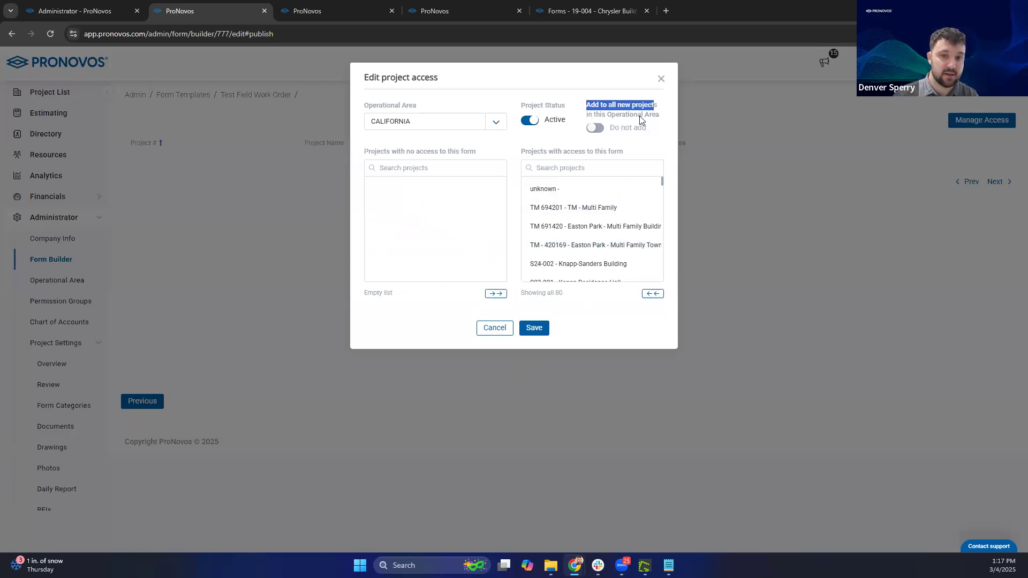
{"action": "left_click", "coordinate": [543, 161]}
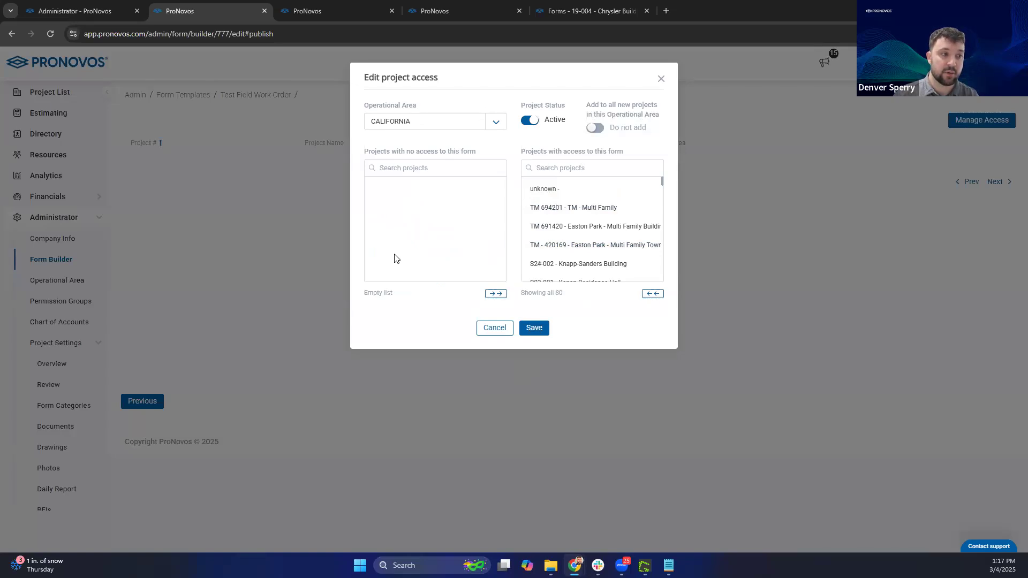
{"action": "left_click", "coordinate": [595, 128]}
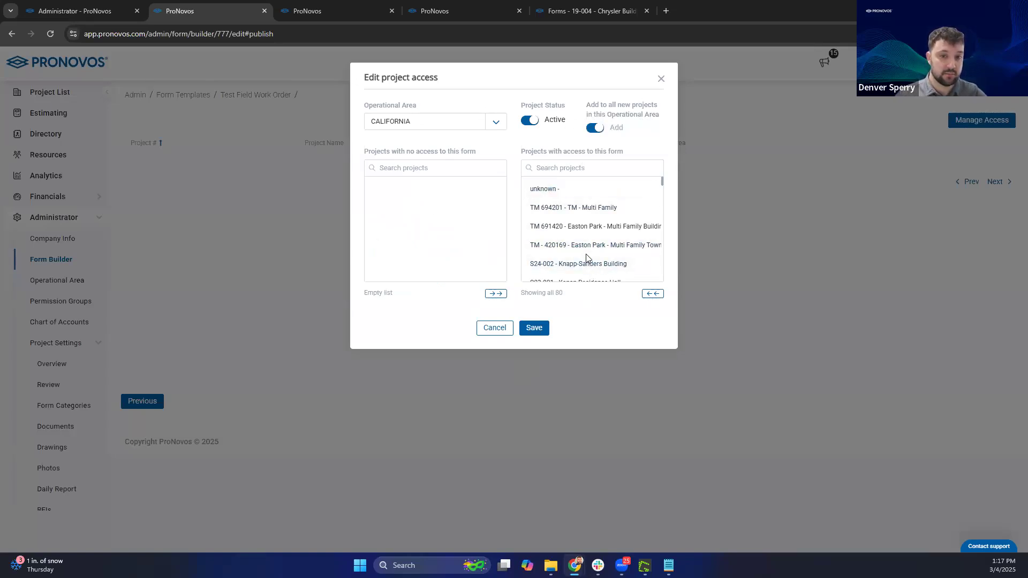
{"action": "left_click", "coordinate": [535, 328]}
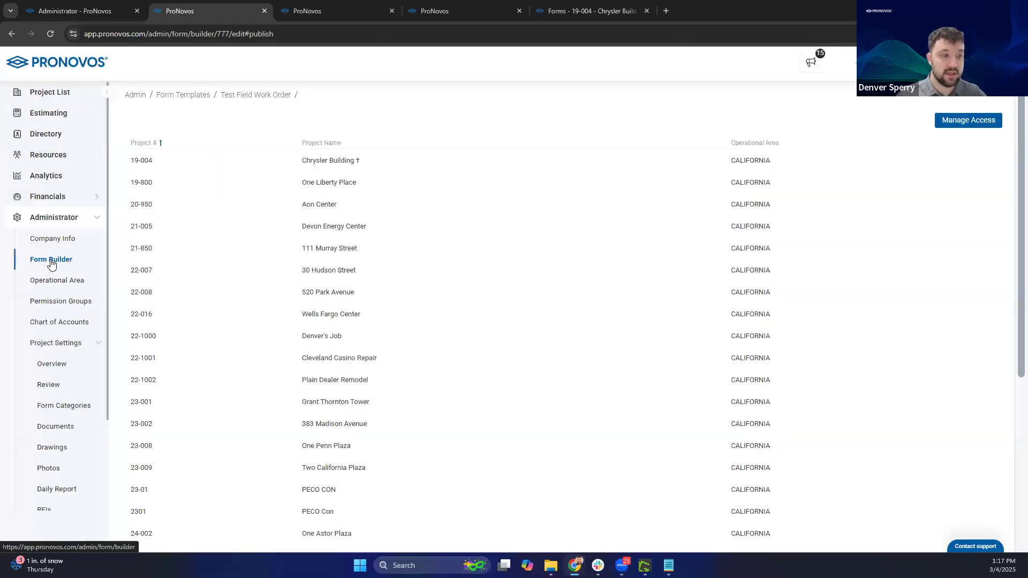
- Reopen the Test Field Work Order template for editing and proceed to its form layout
{"action": "left_click", "coordinate": [52, 262]}
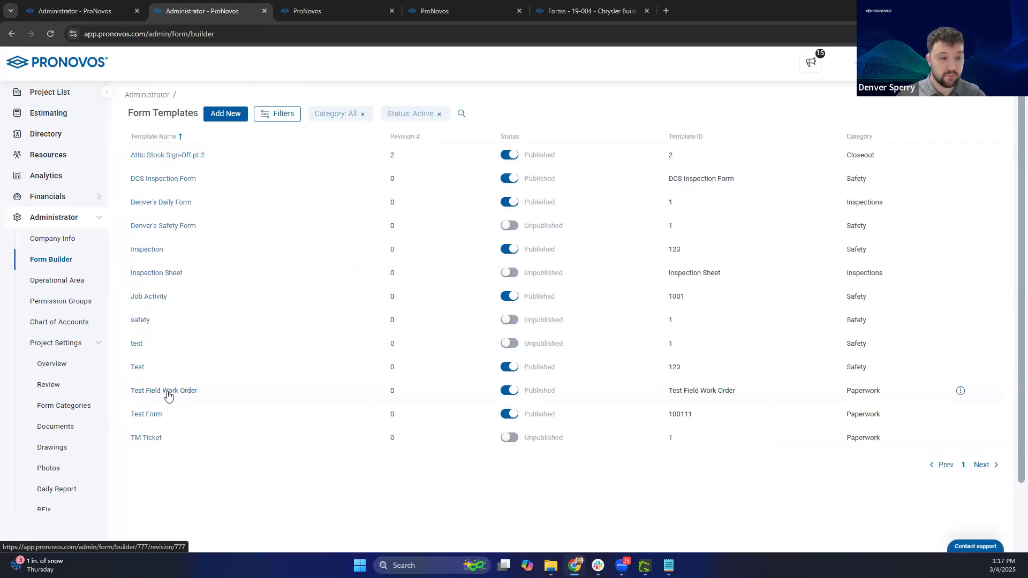
{"action": "left_click", "coordinate": [175, 392]}
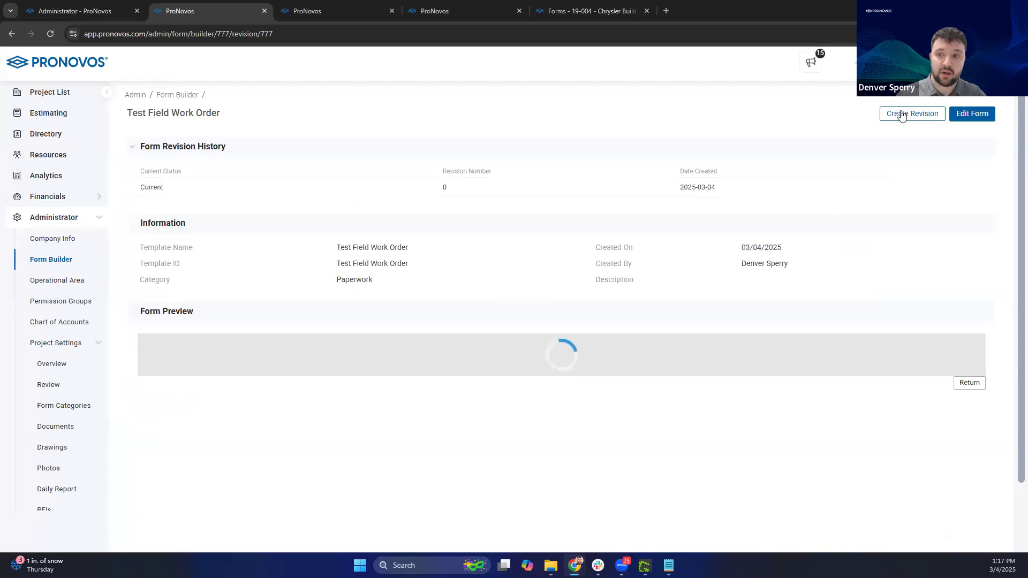
{"action": "left_click_drag", "start_coordinate": [451, 188], "coordinate": [433, 187]}
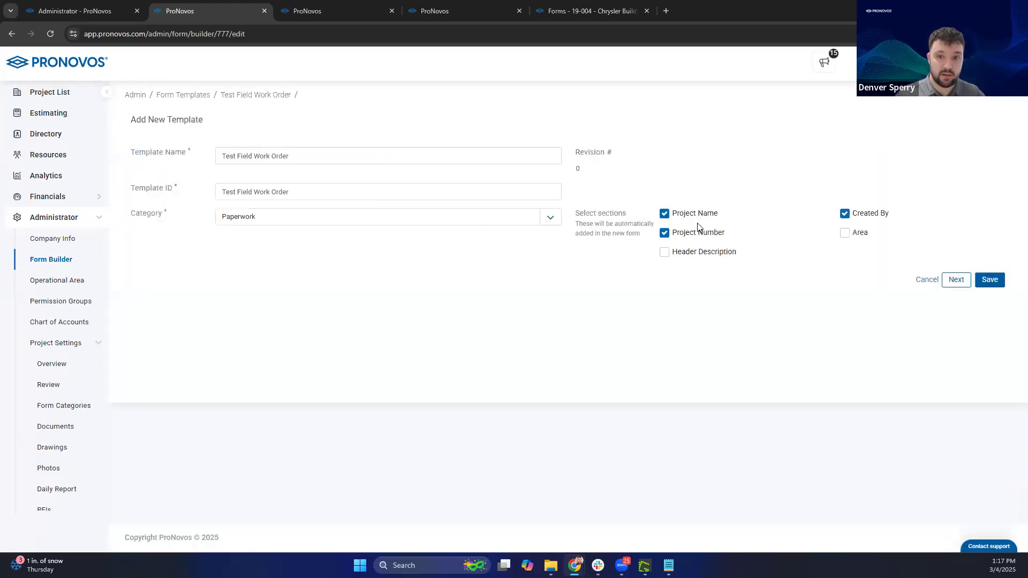
{"action": "left_click", "coordinate": [956, 280]}
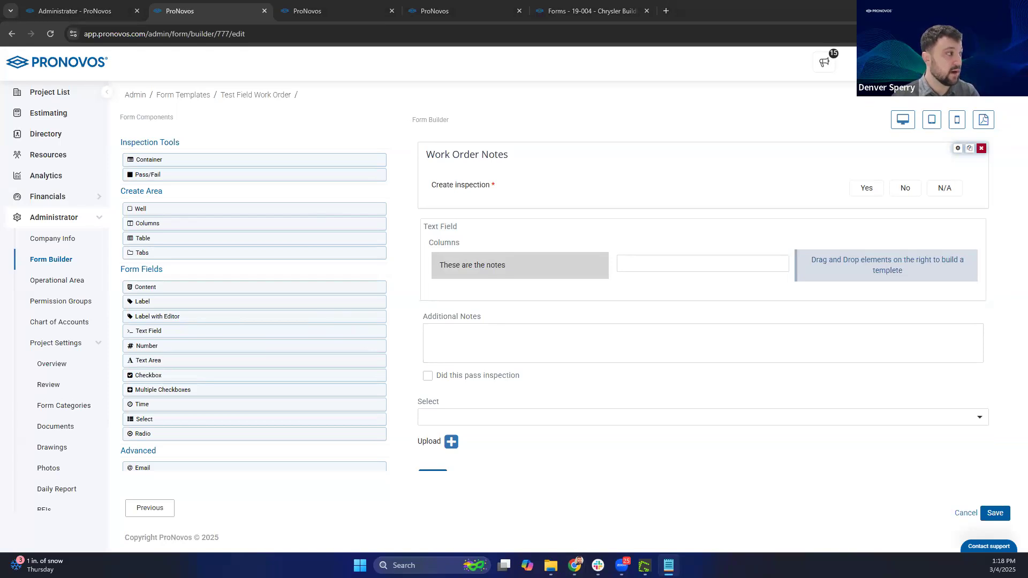
- Change the text of the "These are the notes" label component to "fdsafdsafdsafasdfsadfa" and save the component
{"action": "left_click", "coordinate": [506, 271]}
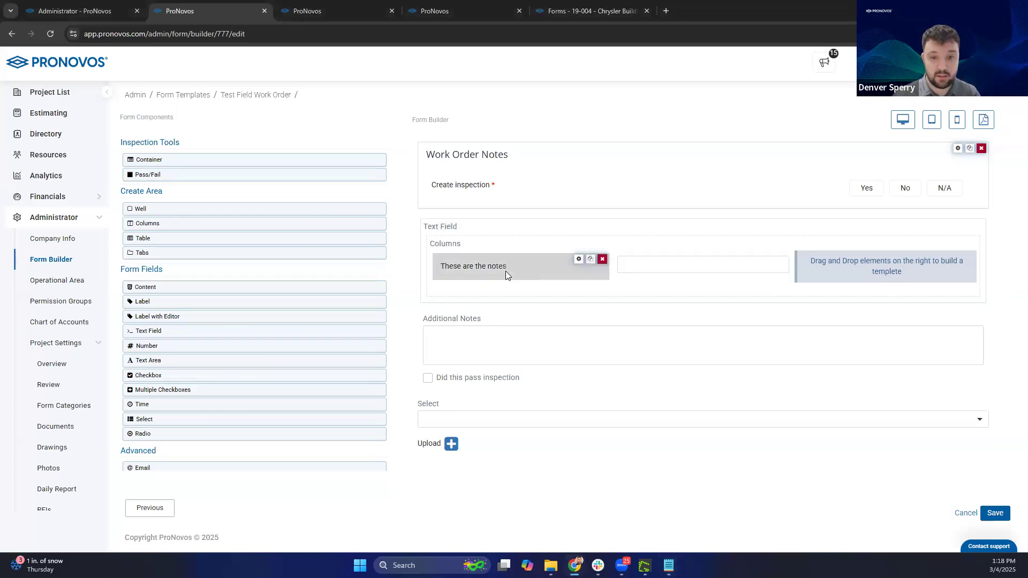
{"action": "left_click", "coordinate": [577, 261]}
{"action": "triple_click", "coordinate": [209, 227]}
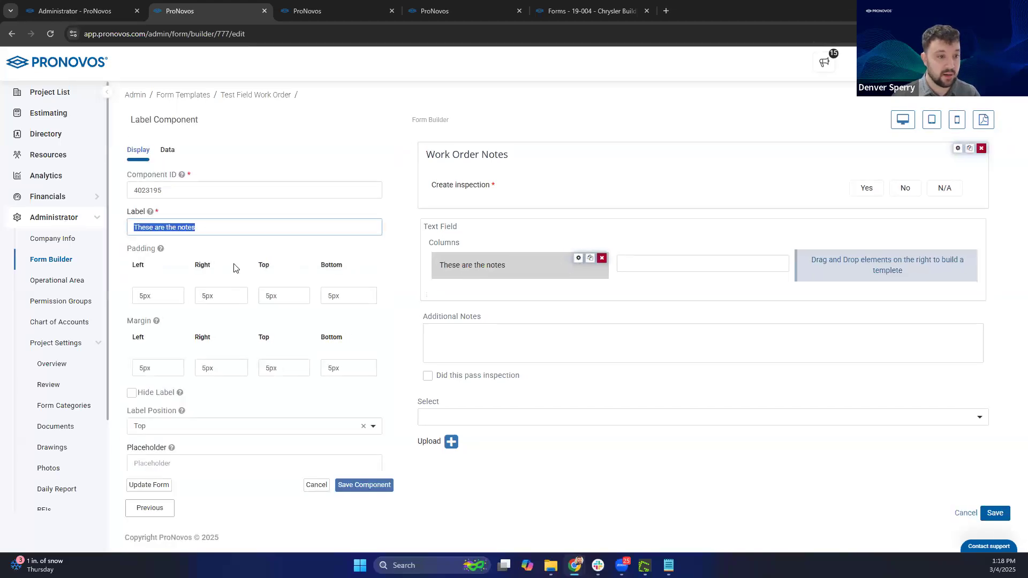
{"action": "type", "text": "fdsafdsafdsafasdfsadfa"}
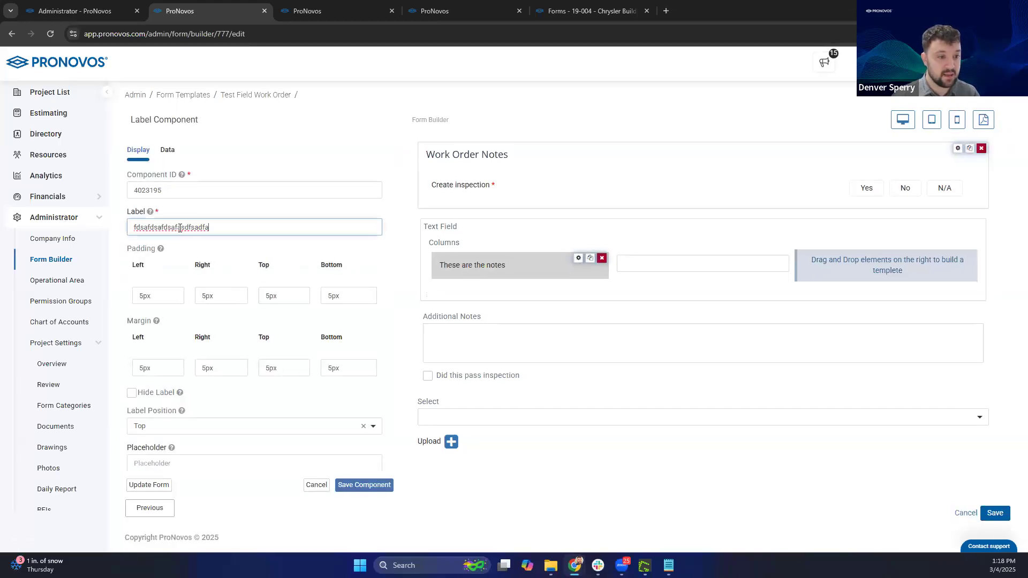
{"action": "left_click", "coordinate": [378, 486]}
{"action": "scroll", "coordinate": [504, 269], "scroll_direction": "down", "scroll_amount": 2}
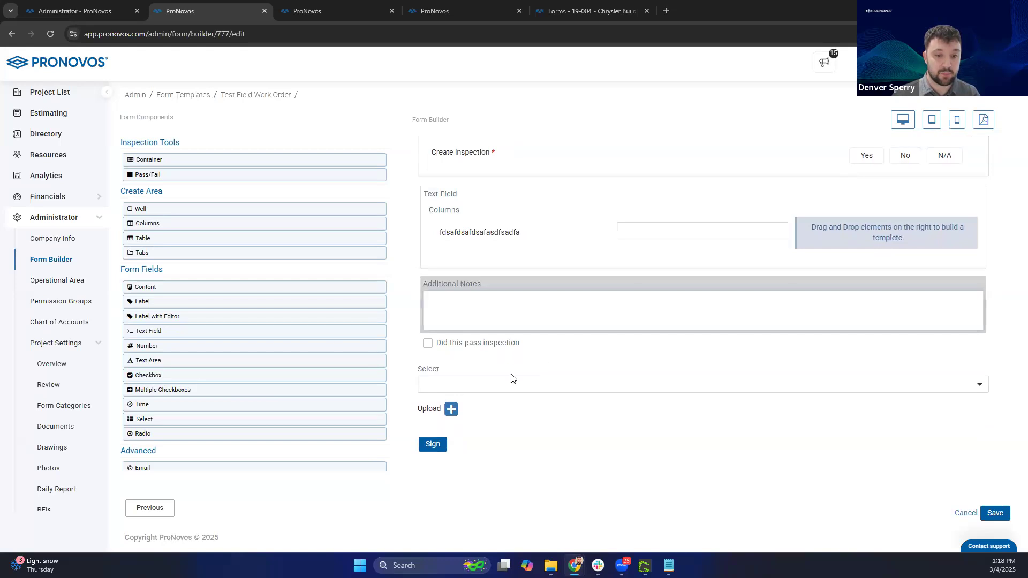
{"action": "scroll", "coordinate": [464, 180], "scroll_direction": "up", "scroll_amount": 1}
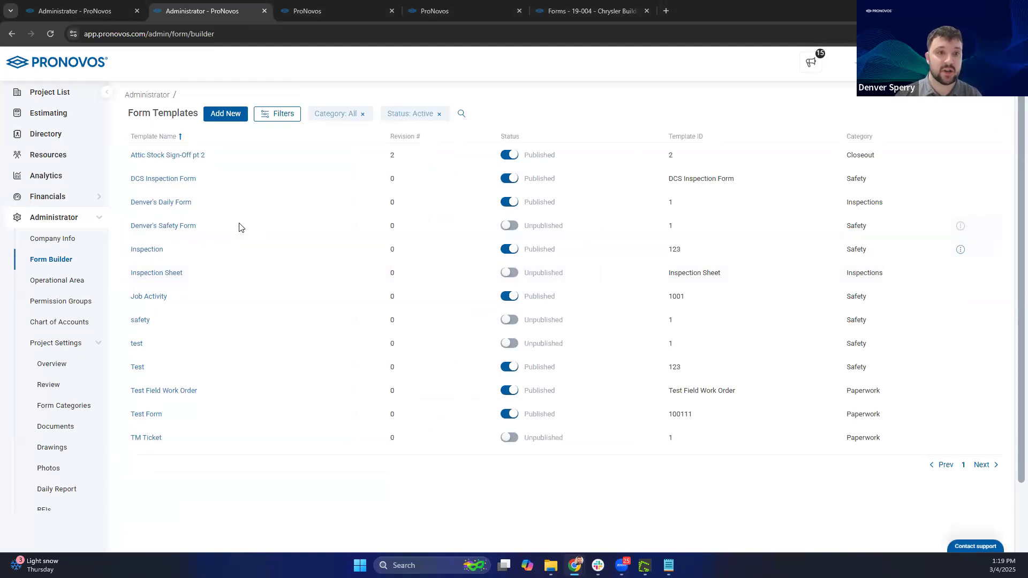
- Open the 19-004 Chrysler Building project and examine a new DCS Inspection Form's header and checklist
{"action": "left_click", "coordinate": [80, 110]}
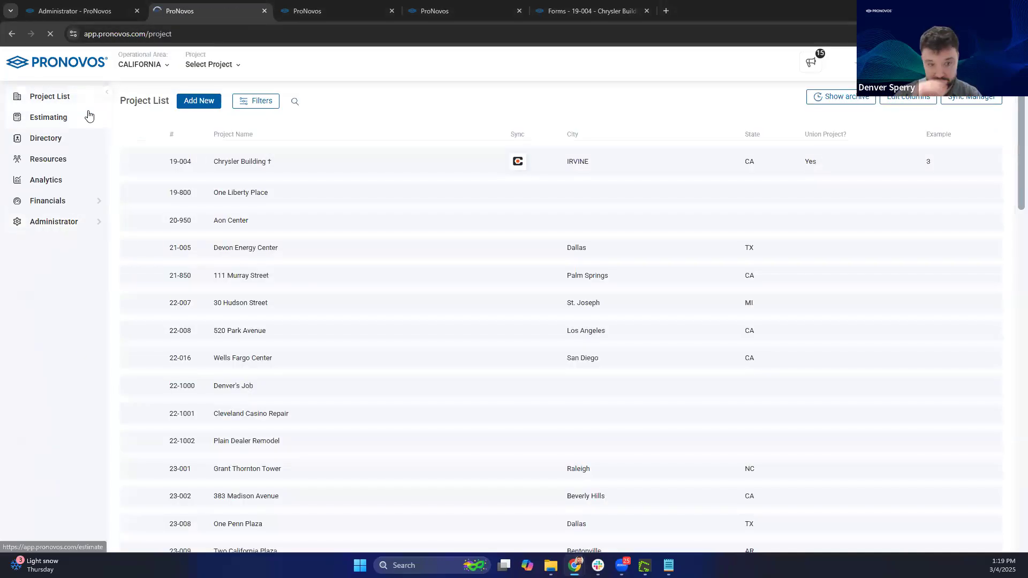
{"action": "left_click", "coordinate": [310, 168]}
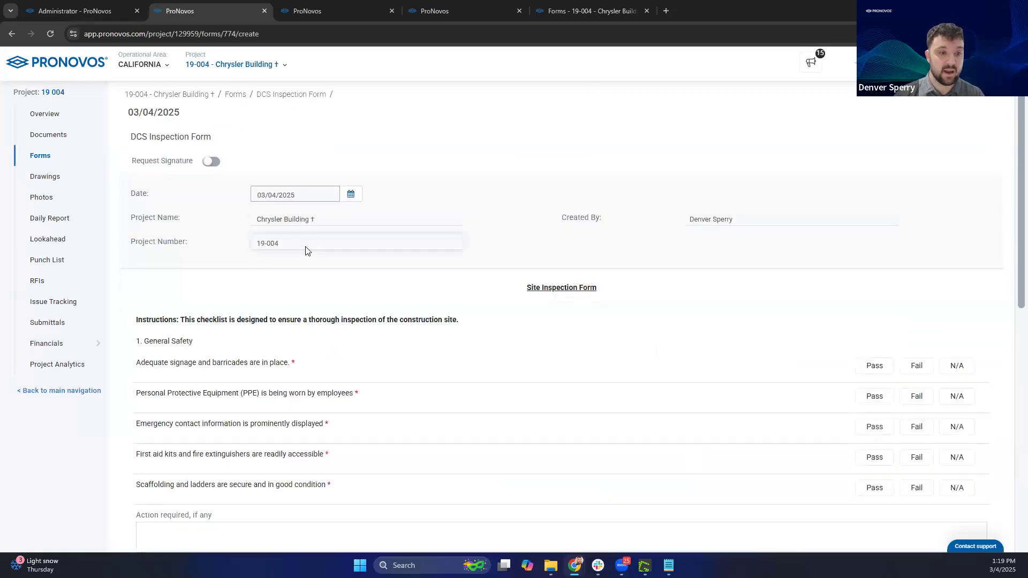
{"action": "scroll", "coordinate": [305, 250], "scroll_direction": "down", "scroll_amount": 1}
{"action": "scroll", "coordinate": [271, 245], "scroll_direction": "down", "scroll_amount": 1}
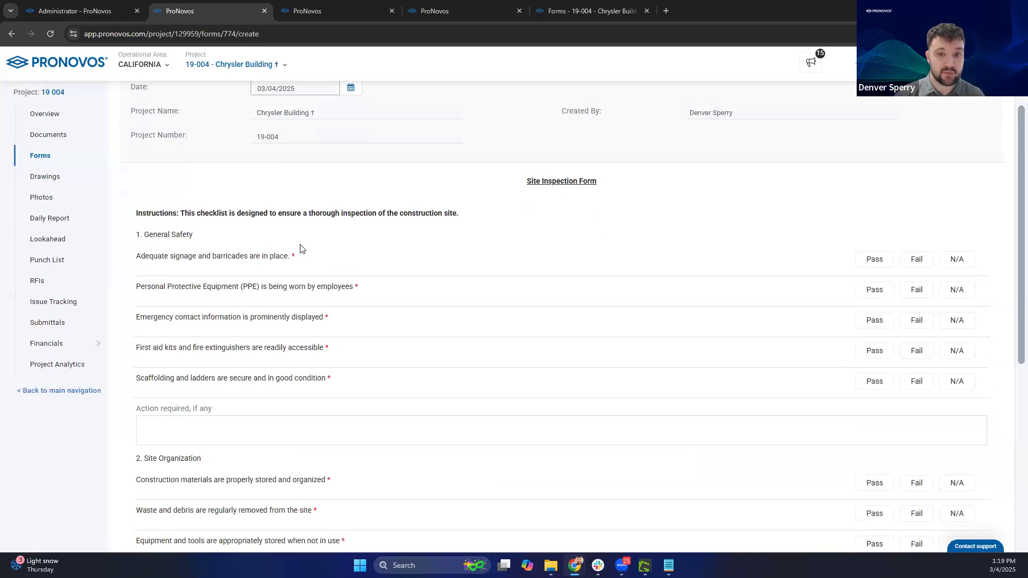
- Mark the "Adequate signage and barricades are in place" checklist item under General Safety as Pass
{"action": "left_click_drag", "start_coordinate": [624, 187], "coordinate": [452, 206]}
{"action": "left_click", "coordinate": [453, 206]}
{"action": "left_click", "coordinate": [876, 260]}
{"action": "left_click", "coordinate": [920, 259]}
{"action": "left_click", "coordinate": [877, 261]}
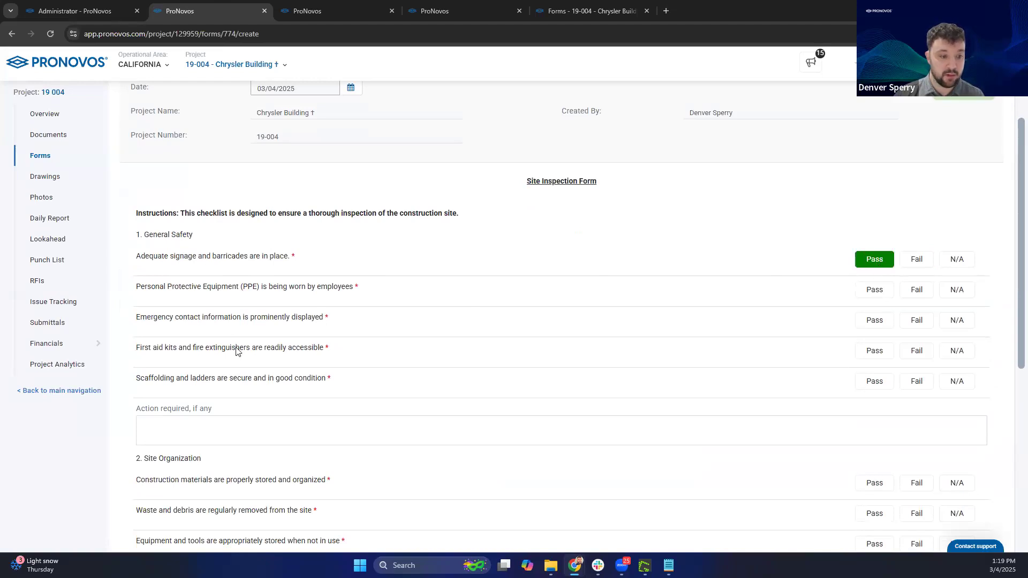
- Examine the "Action required, if any" fields and the Site Organization checklist of the inspection form
{"action": "left_click", "coordinate": [146, 426]}
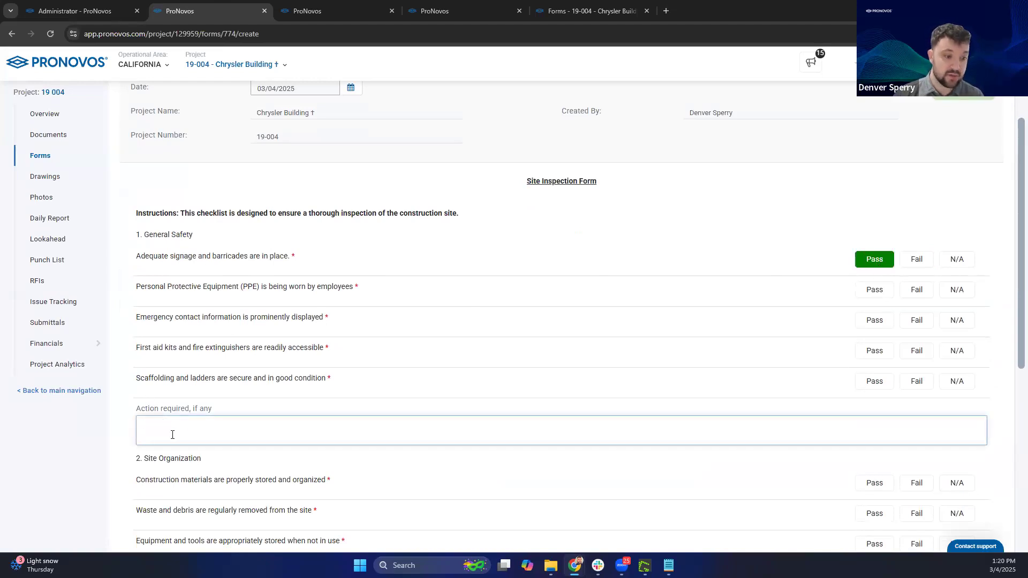
{"action": "left_click_drag", "start_coordinate": [136, 409], "coordinate": [218, 420]}
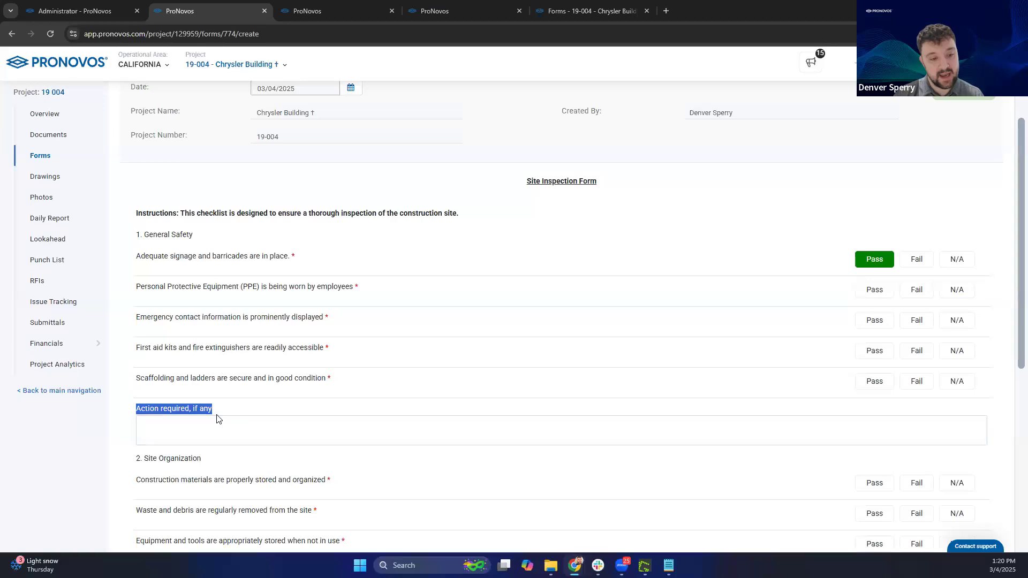
{"action": "left_click", "coordinate": [178, 423]}
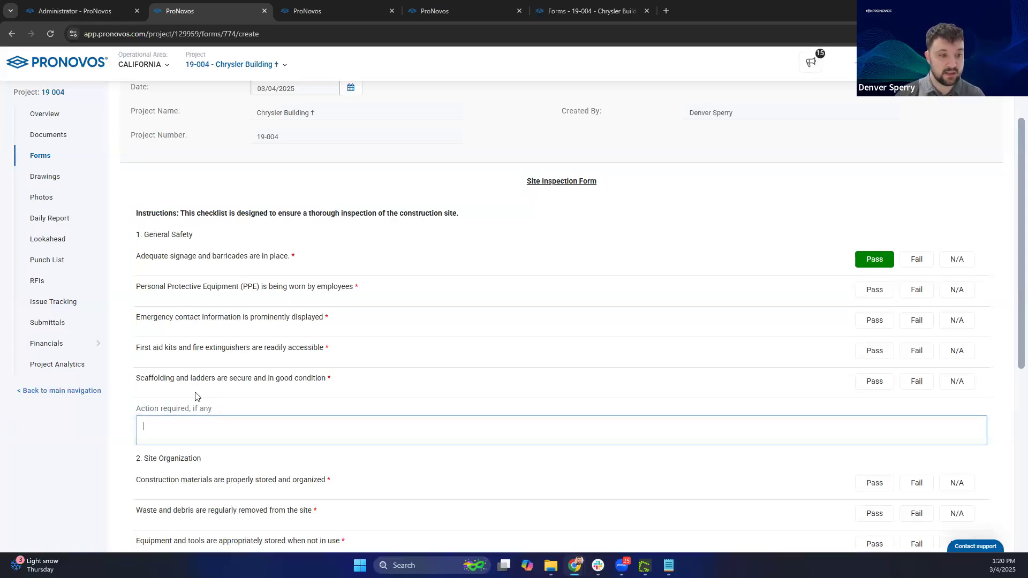
{"action": "scroll", "coordinate": [202, 268], "scroll_direction": "down", "scroll_amount": 2}
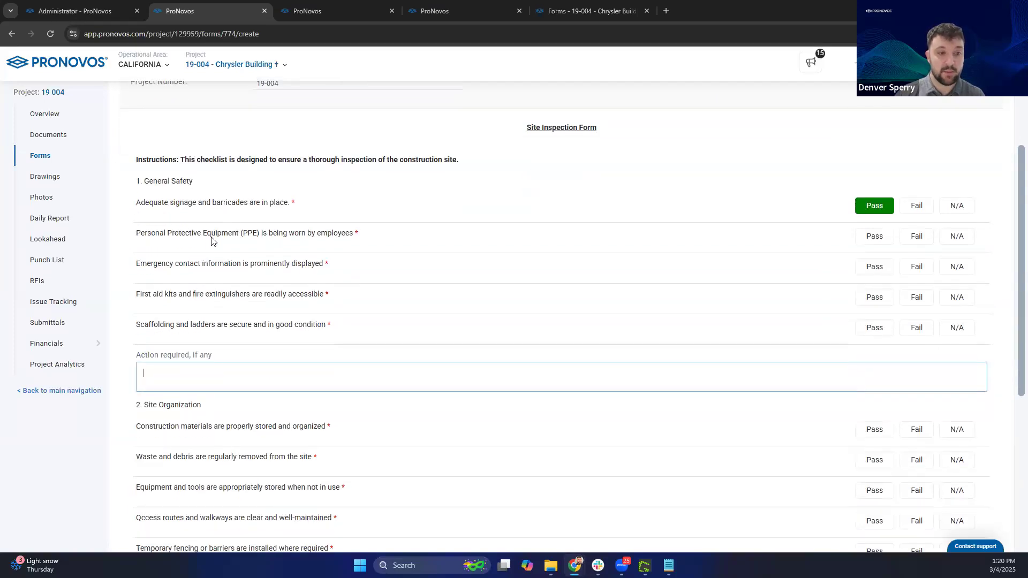
{"action": "scroll", "coordinate": [214, 244], "scroll_direction": "down", "scroll_amount": 5}
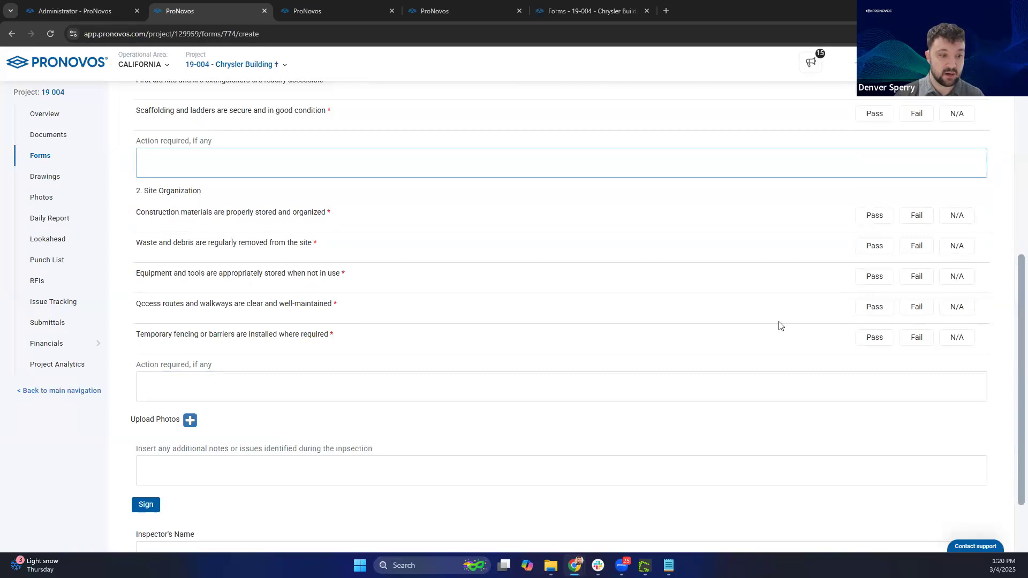
{"action": "left_click", "coordinate": [149, 385]}
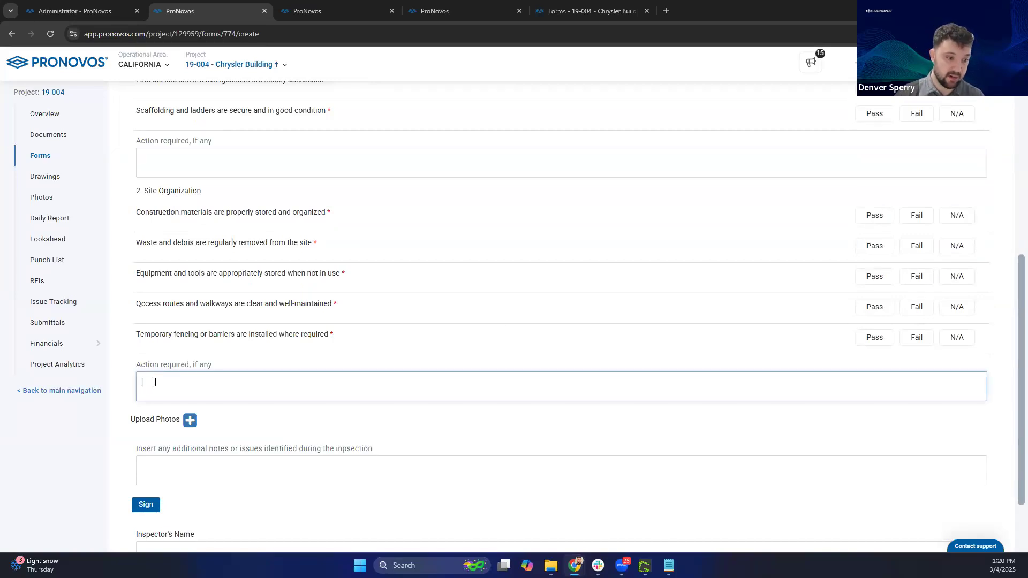
- Add a photo from the computer to the Upload Photos section of the inspection form
{"action": "scroll", "coordinate": [155, 383], "scroll_direction": "down", "scroll_amount": 3}
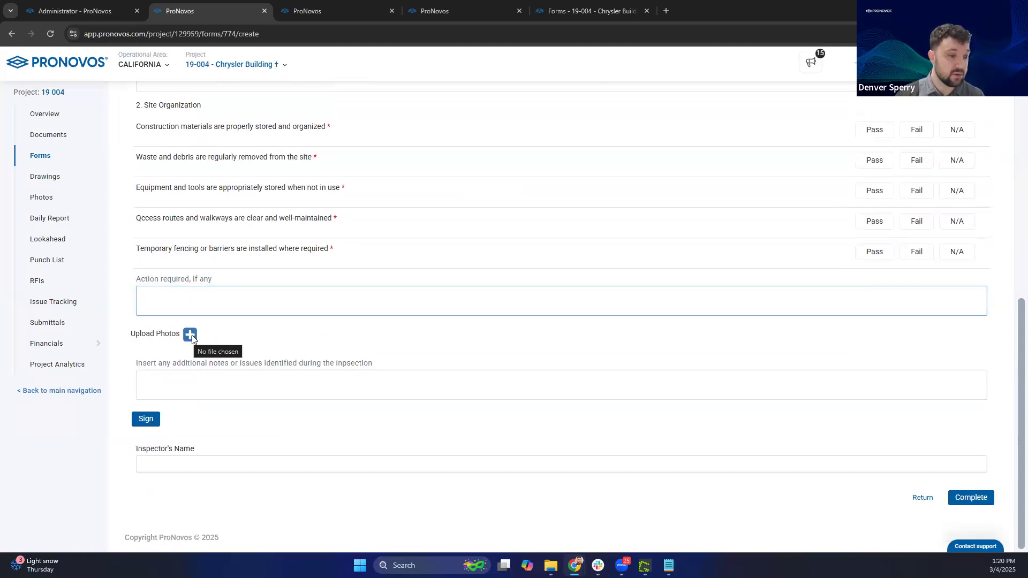
{"action": "left_click", "coordinate": [191, 335]}
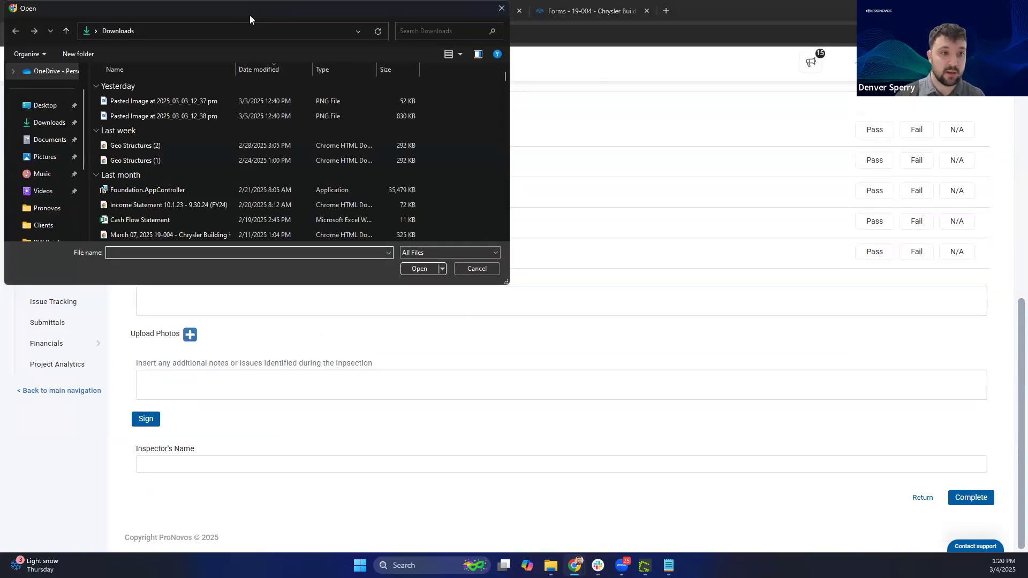
{"action": "left_click_drag", "start_coordinate": [225, 20], "coordinate": [0, 20]}
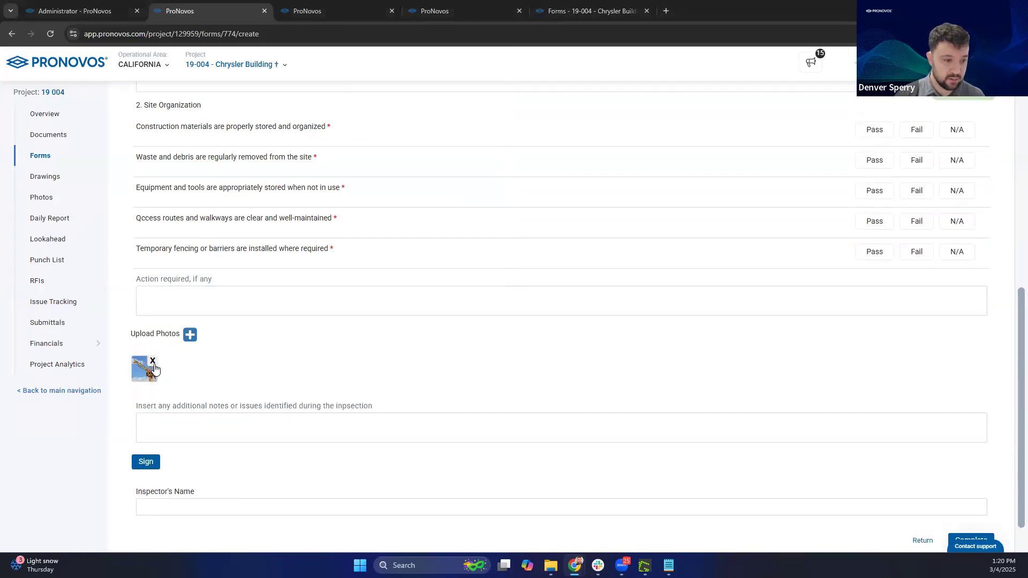
{"action": "left_click", "coordinate": [226, 434]}
{"action": "left_click", "coordinate": [226, 434]}
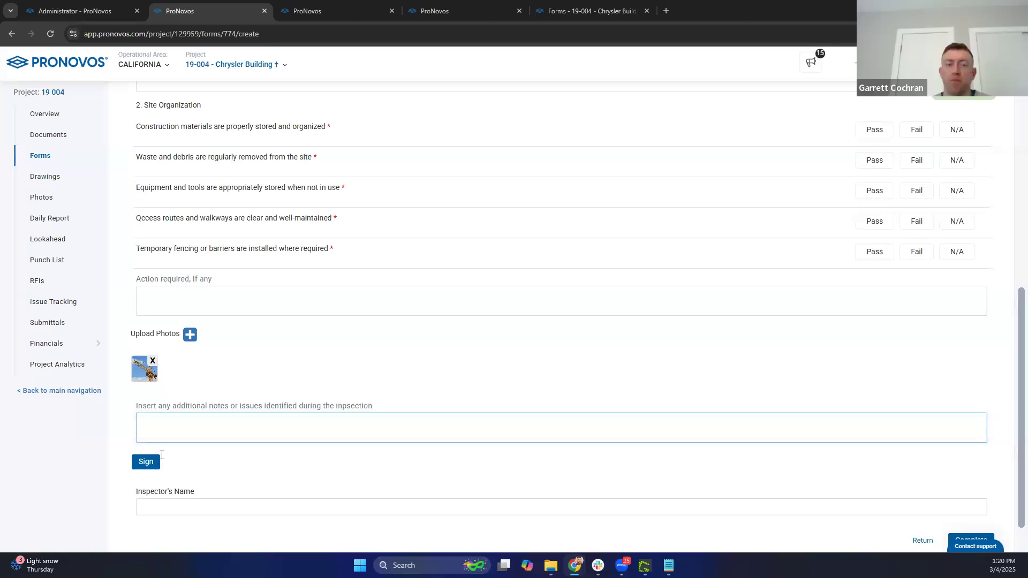
- Draw and save a signature on the inspection form and fill in the inspector's name
{"action": "scroll", "coordinate": [166, 457], "scroll_direction": "down", "scroll_amount": 1}
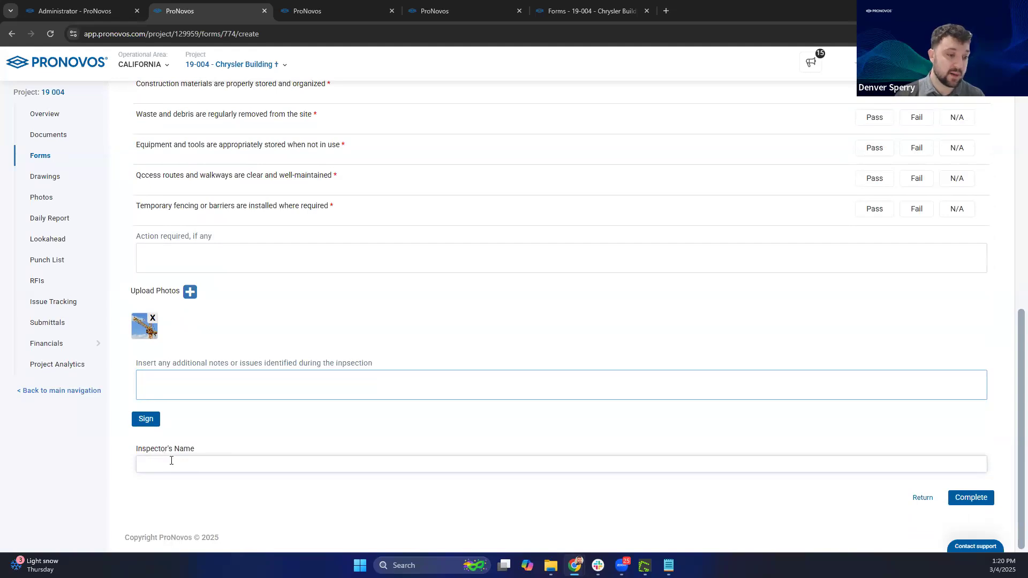
{"action": "left_click", "coordinate": [148, 422]}
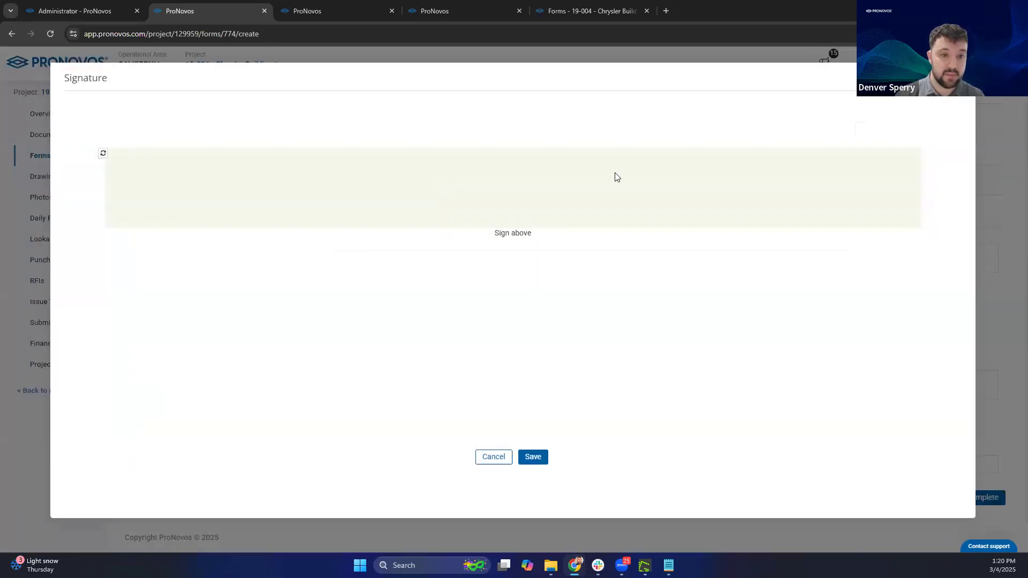
{"action": "left_click_drag", "start_coordinate": [258, 183], "coordinate": [659, 167]}
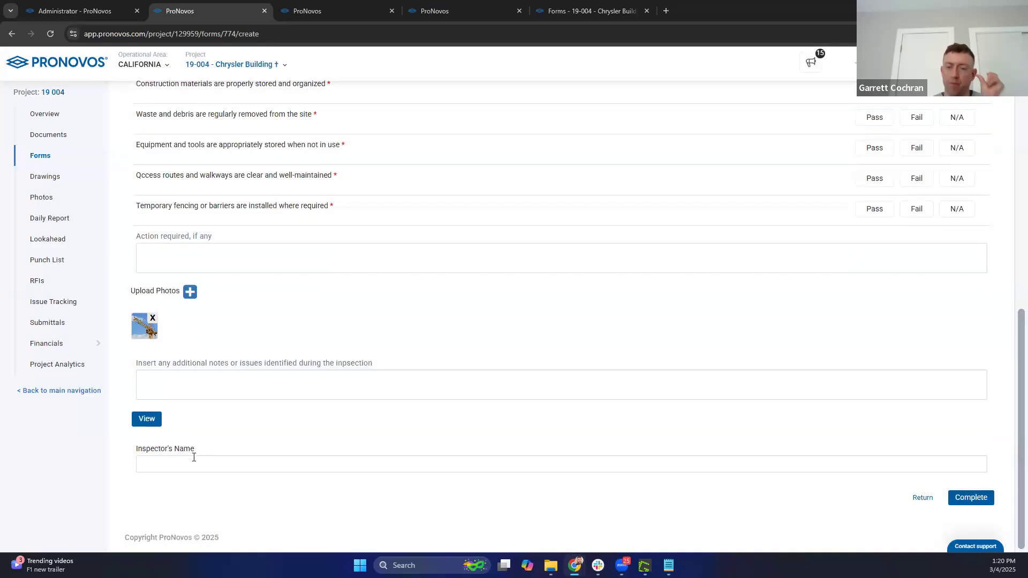
{"action": "left_click", "coordinate": [197, 461]}
{"action": "type", "text": "Denver"}
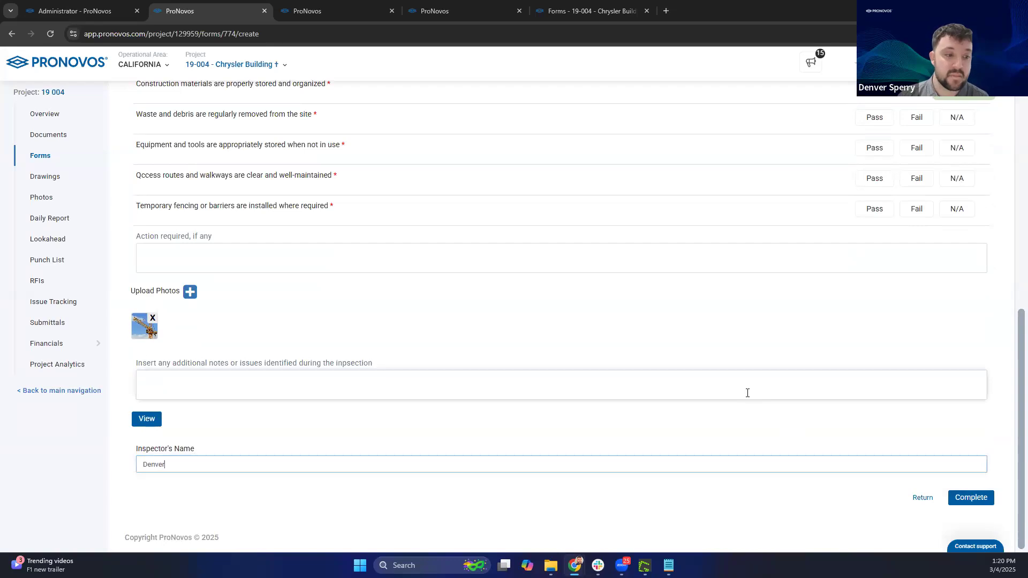
- Review the filled inspection form, try to complete and email it, and check which required items are unanswered
{"action": "scroll", "coordinate": [746, 393], "scroll_direction": "up", "scroll_amount": 6}
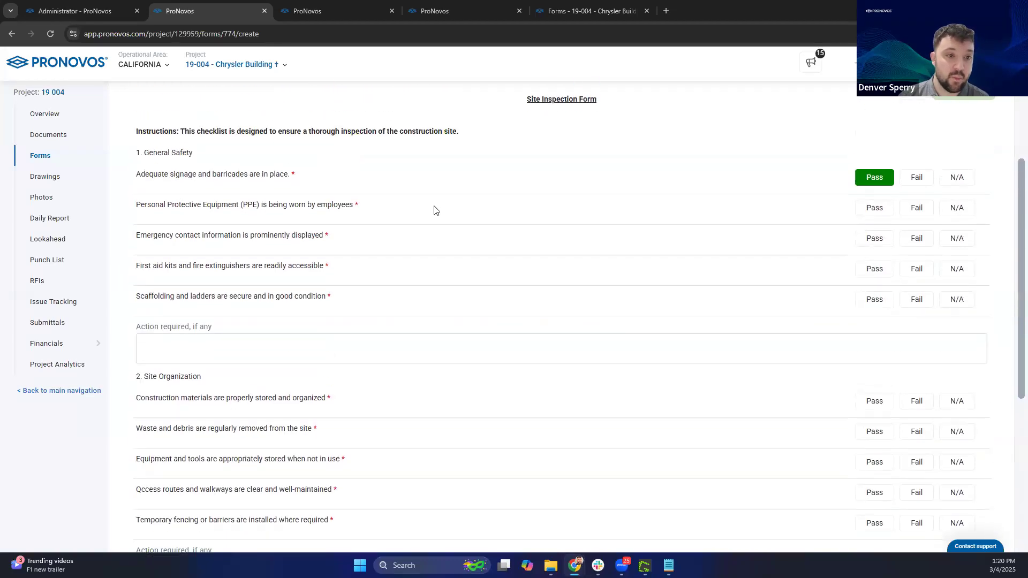
{"action": "scroll", "coordinate": [679, 289], "scroll_direction": "up", "scroll_amount": 4}
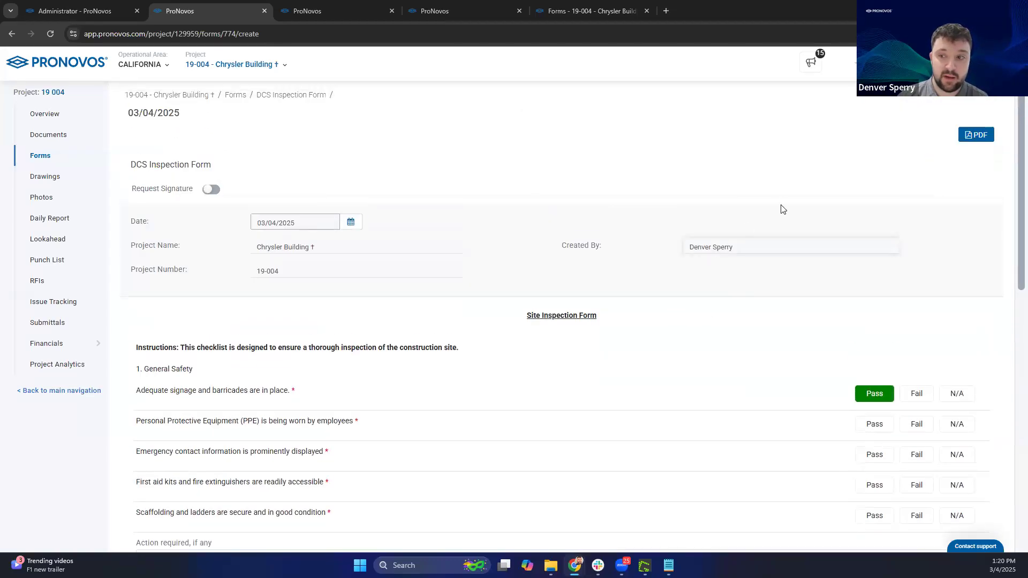
{"action": "scroll", "coordinate": [910, 268], "scroll_direction": "down", "scroll_amount": 10}
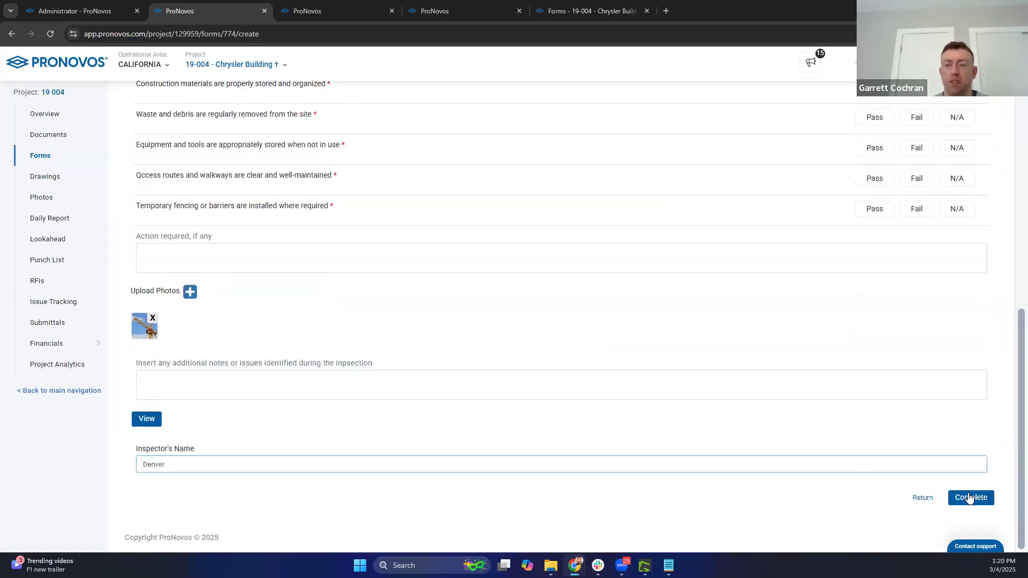
{"action": "scroll", "coordinate": [970, 497], "scroll_direction": "up", "scroll_amount": 10}
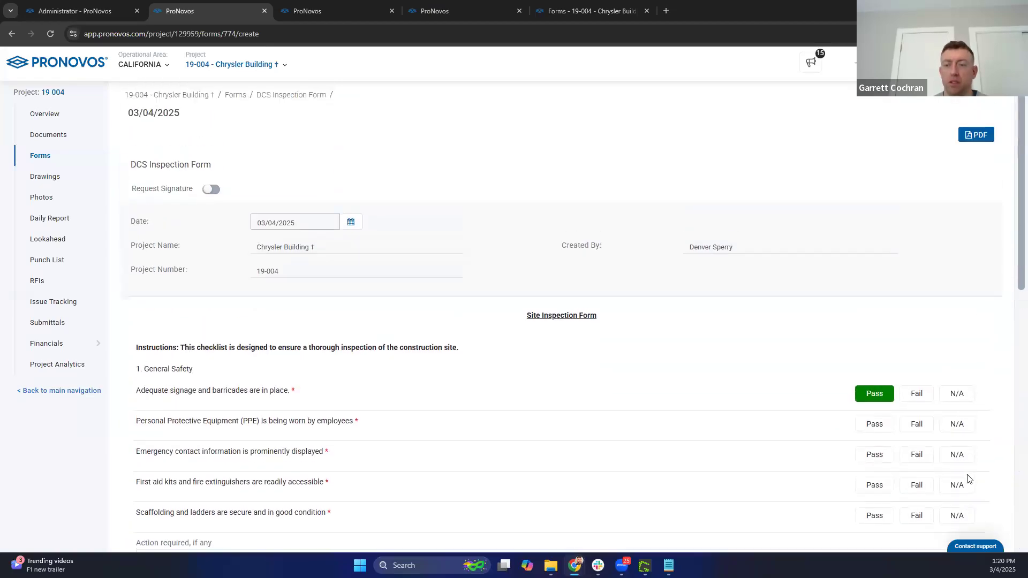
{"action": "scroll", "coordinate": [969, 481], "scroll_direction": "down", "scroll_amount": 10}
{"action": "left_click", "coordinate": [966, 503]}
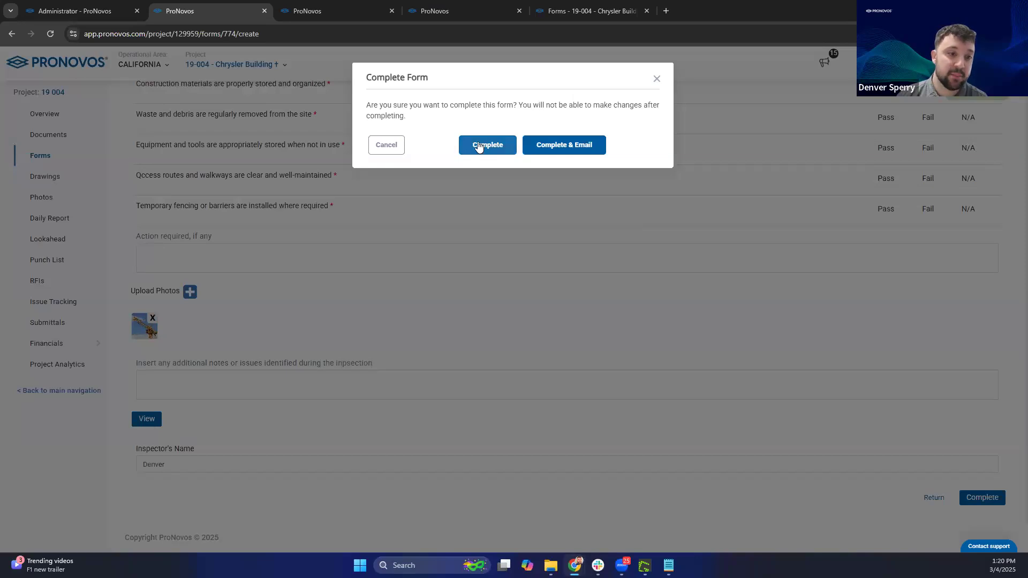
{"action": "left_click", "coordinate": [576, 147]}
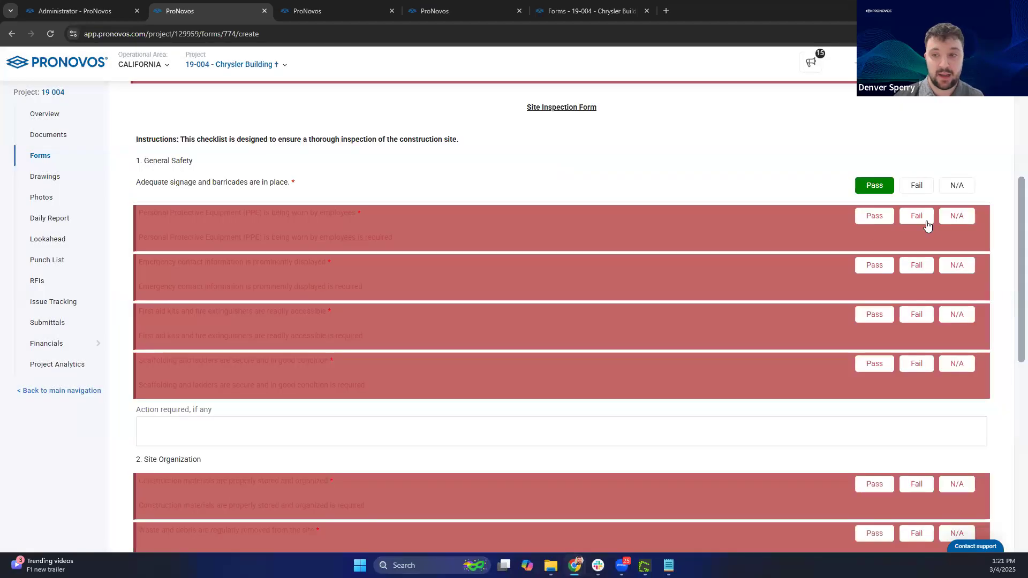
{"action": "scroll", "coordinate": [305, 182], "scroll_direction": "up", "scroll_amount": 3}
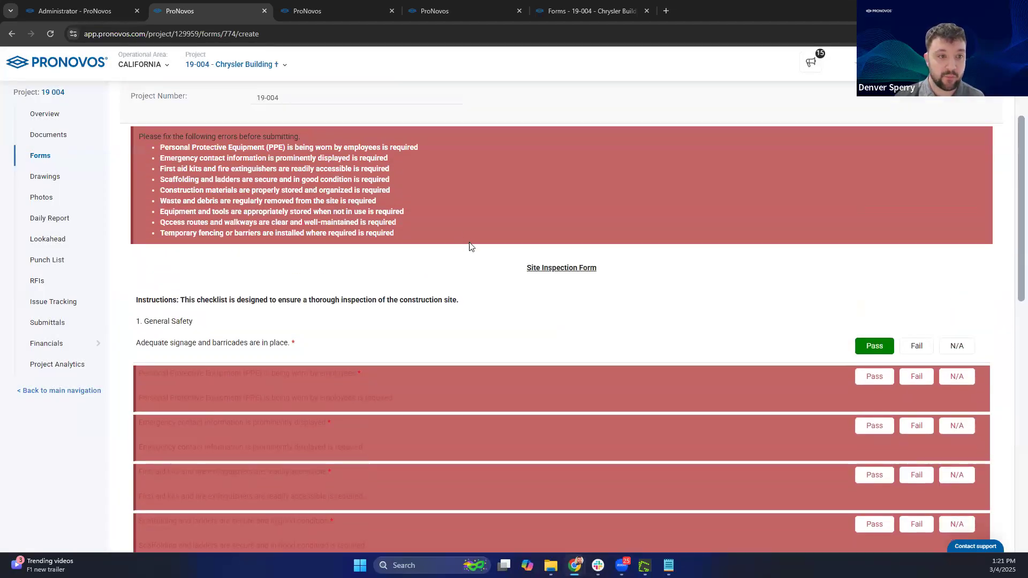
{"action": "scroll", "coordinate": [470, 246], "scroll_direction": "down", "scroll_amount": 10}
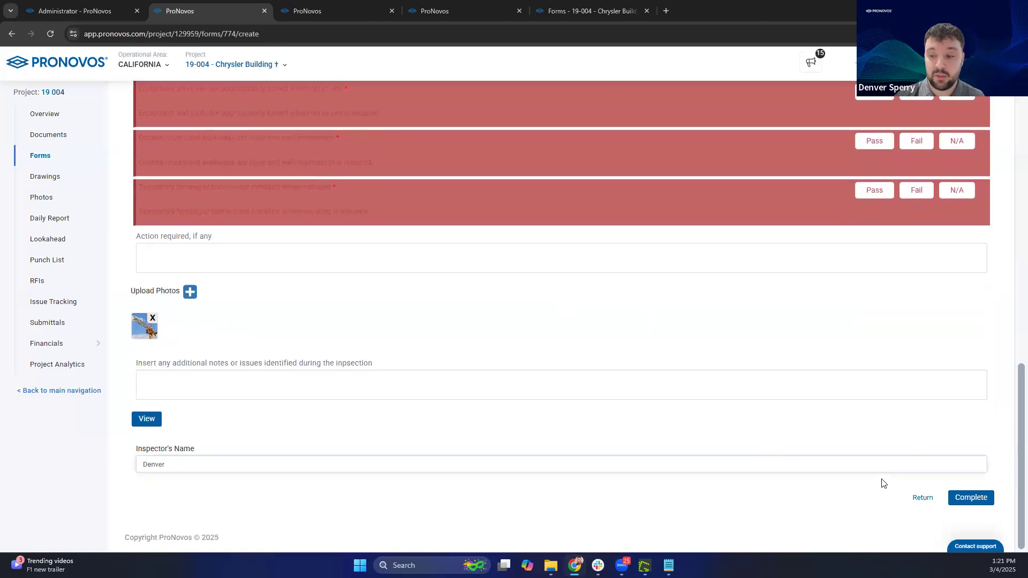
- Return to the project's forms calendar and start a new form schedule with the DCS Inspection Form selected
{"action": "left_click", "coordinate": [42, 157]}
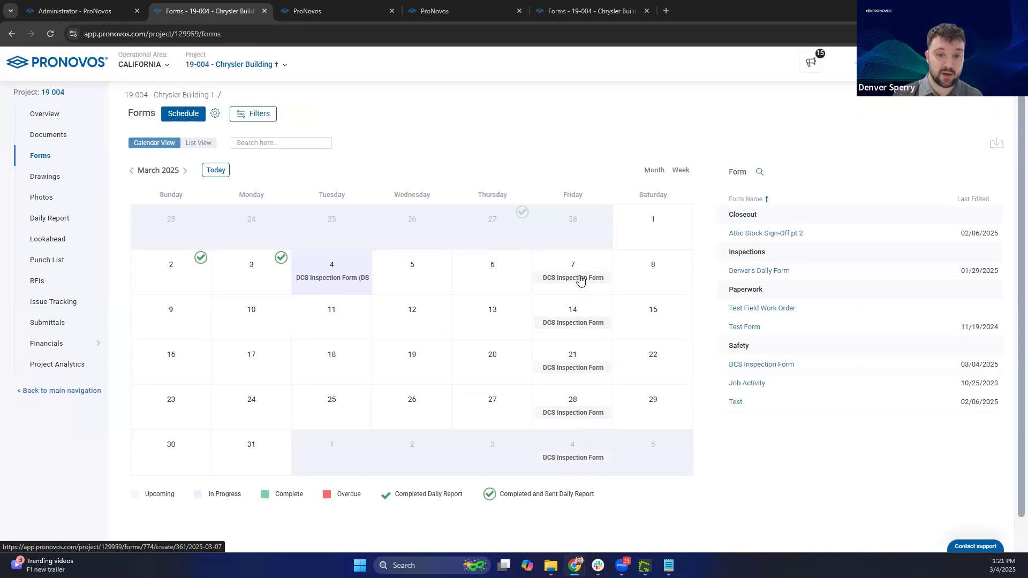
{"action": "left_click", "coordinate": [184, 115]}
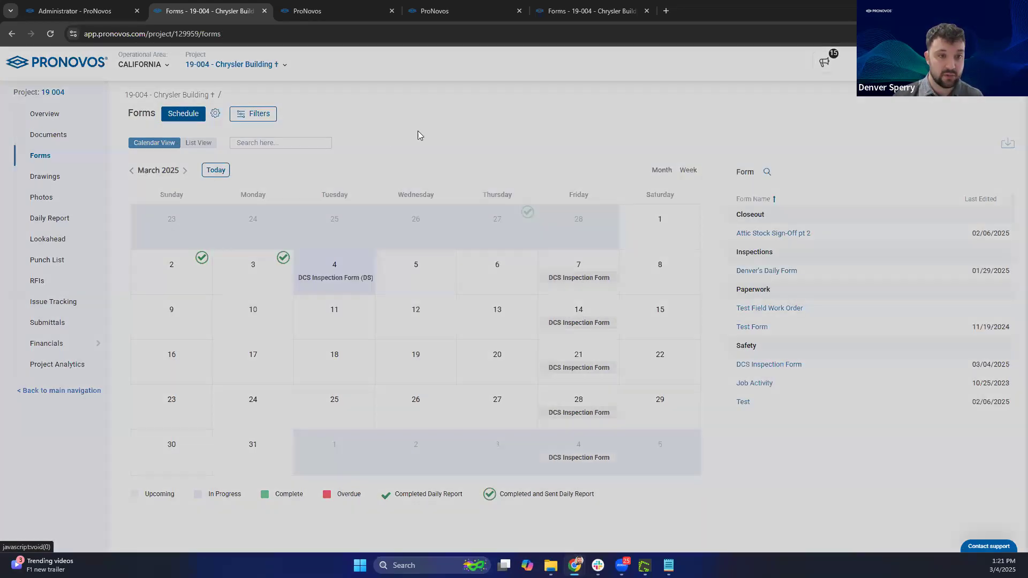
{"action": "left_click", "coordinate": [447, 119]}
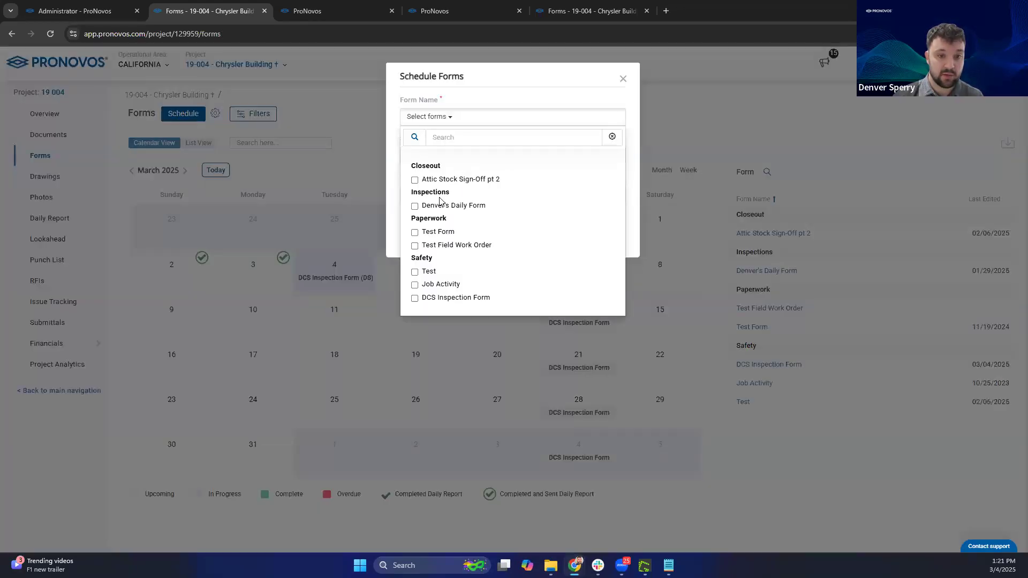
{"action": "left_click", "coordinate": [416, 298]}
{"action": "left_click", "coordinate": [476, 118]}
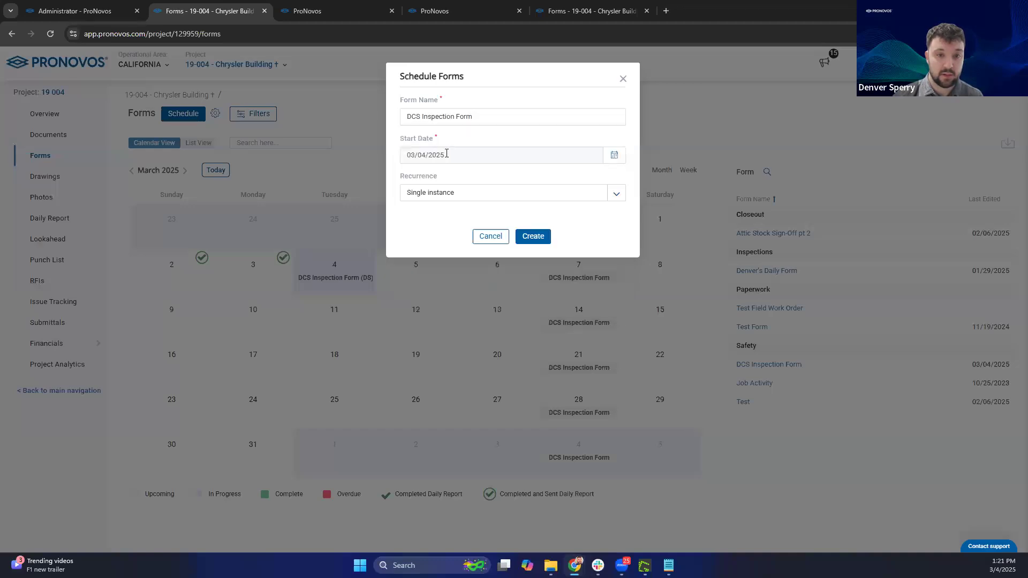
- Set the schedule to recur weekly on Tuesday for 10 occurrences and create it
{"action": "left_click", "coordinate": [458, 199]}
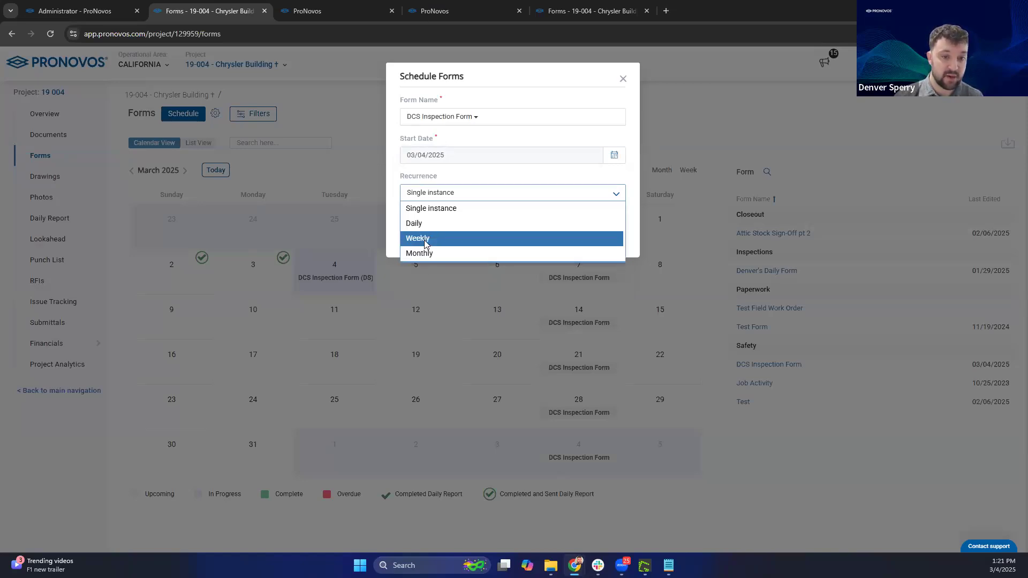
{"action": "left_click", "coordinate": [425, 242]}
{"action": "left_click", "coordinate": [443, 231]}
{"action": "left_click", "coordinate": [553, 274]}
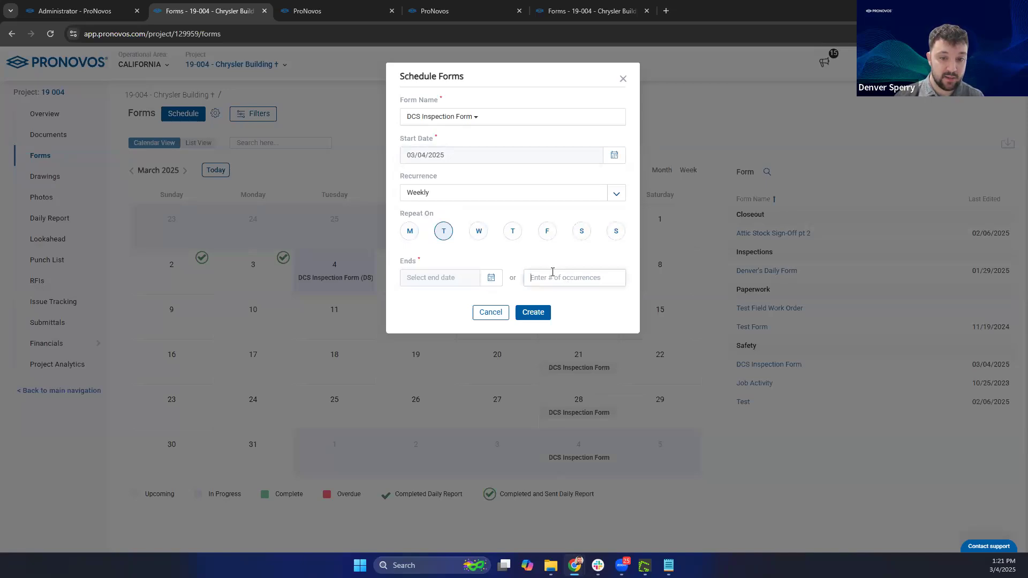
{"action": "type", "text": "10"}
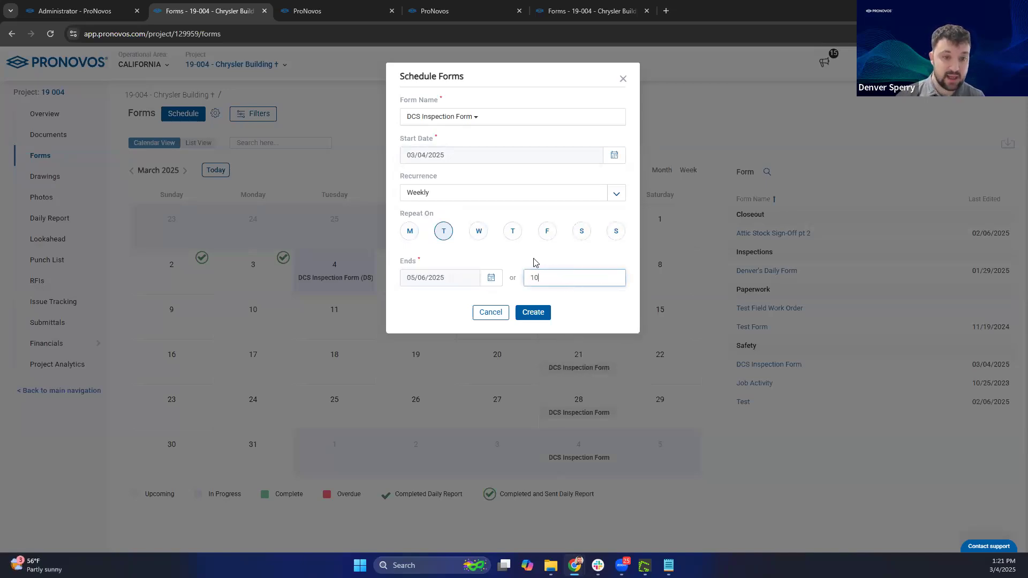
{"action": "left_click", "coordinate": [529, 316]}
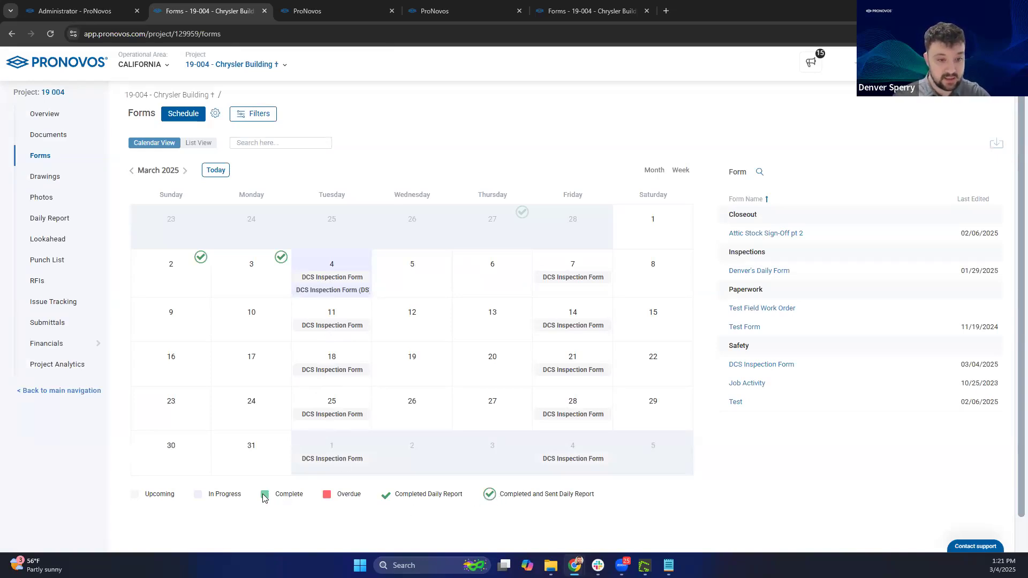
- Examine the In Progress, Complete and Overdue statuses in the legend of the forms calendar
{"action": "left_click_drag", "start_coordinate": [236, 492], "coordinate": [342, 285]}
{"action": "left_click_drag", "start_coordinate": [309, 501], "coordinate": [364, 496]}
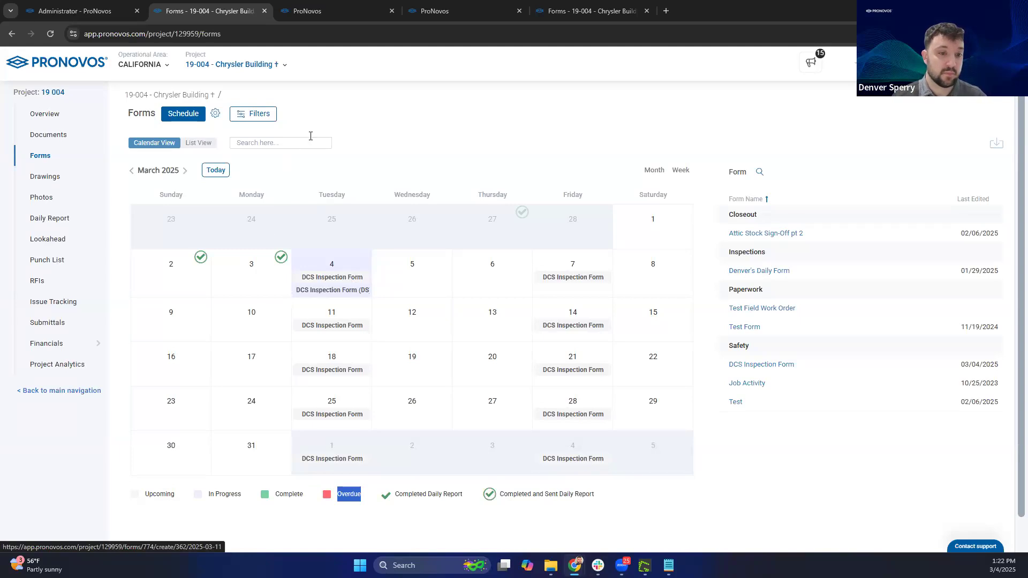
{"action": "left_click", "coordinate": [424, 127]}
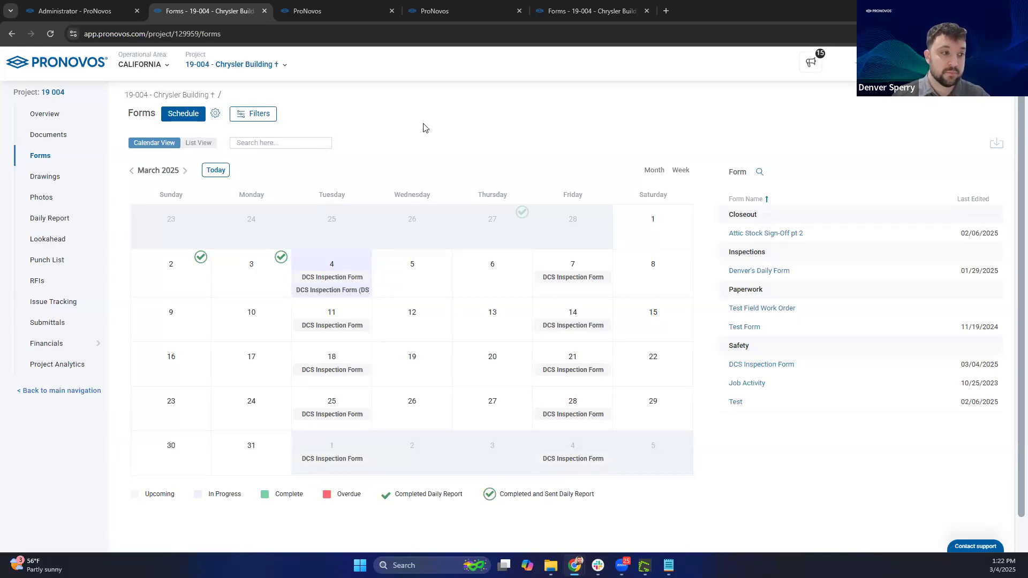